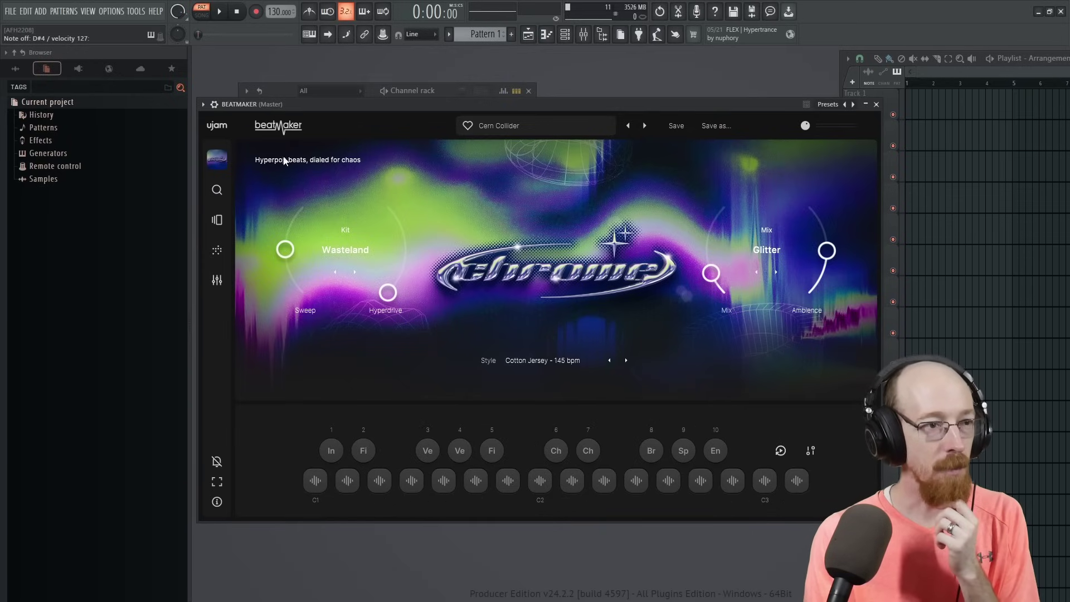
# Look through the kit, style and mix-mode lists, then switch the kit to Drain Pipe.
pyautogui.click(346, 249)
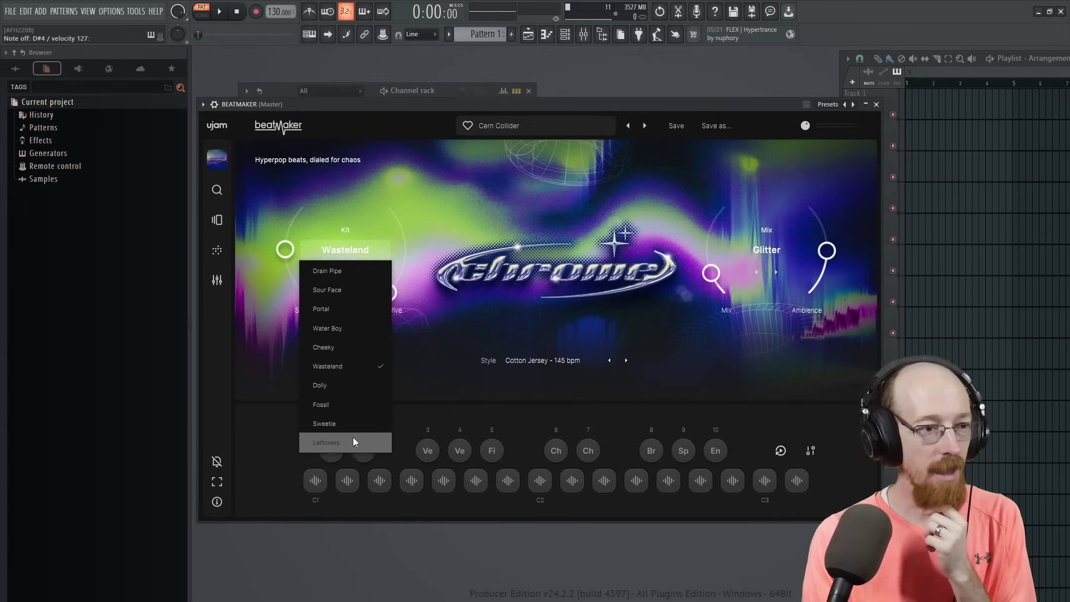
pyautogui.click(528, 361)
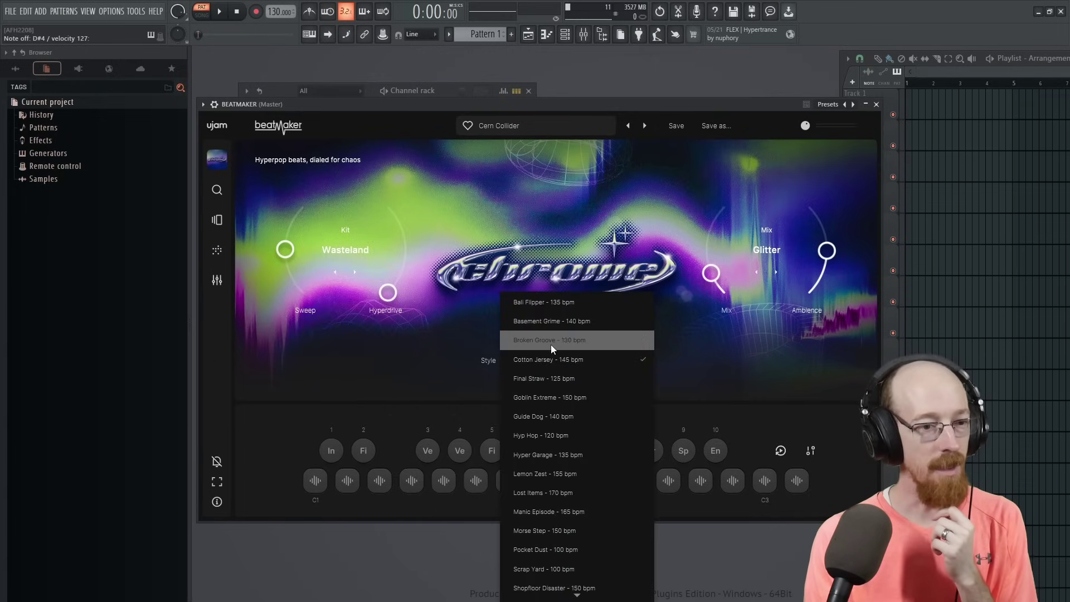
pyautogui.click(424, 337)
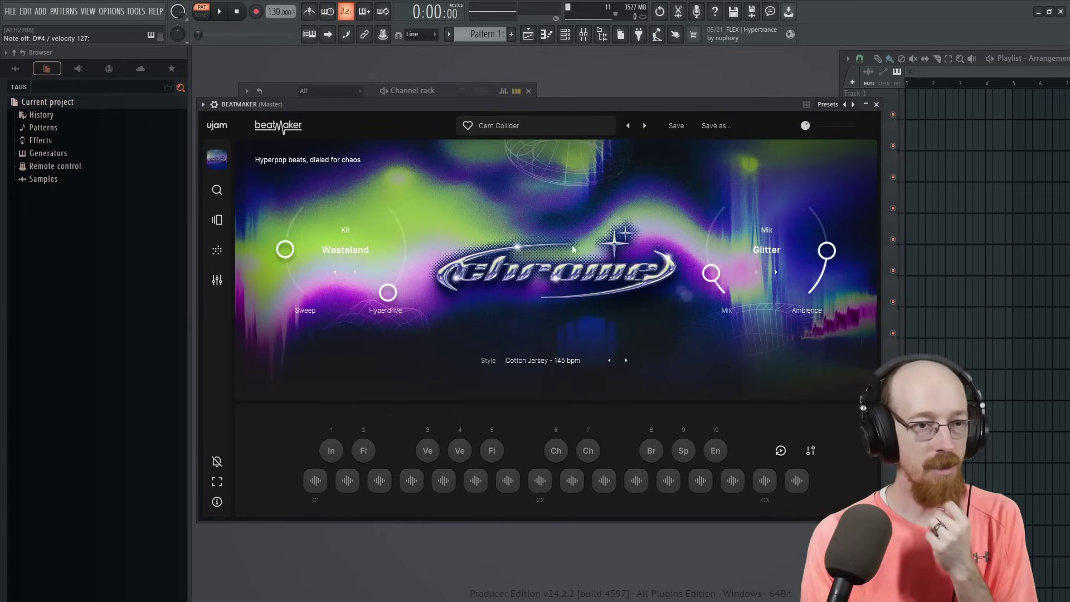
pyautogui.click(781, 250)
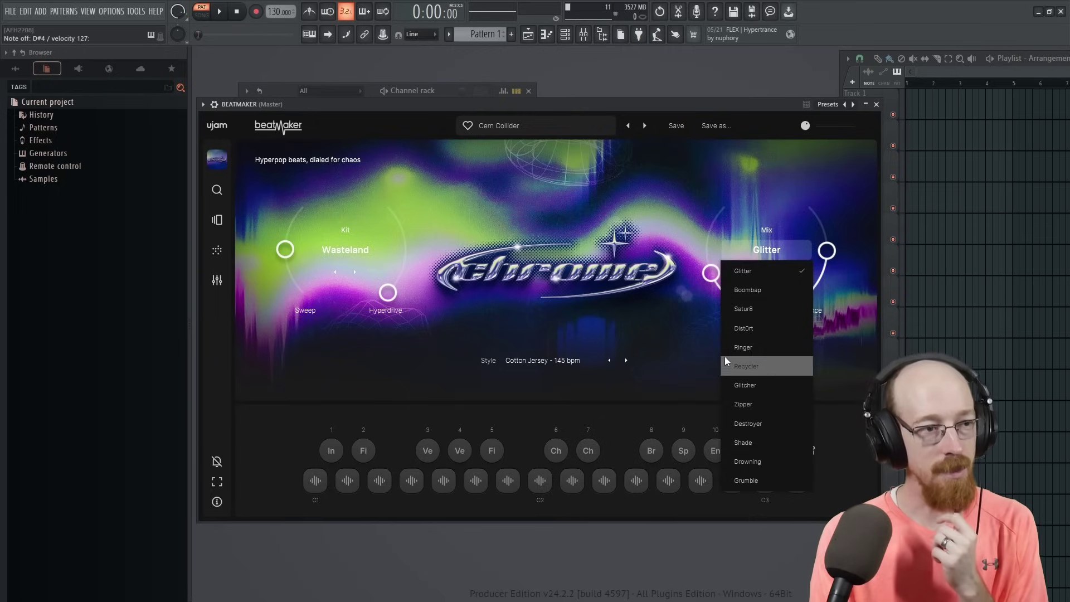
pyautogui.click(380, 343)
pyautogui.click(335, 250)
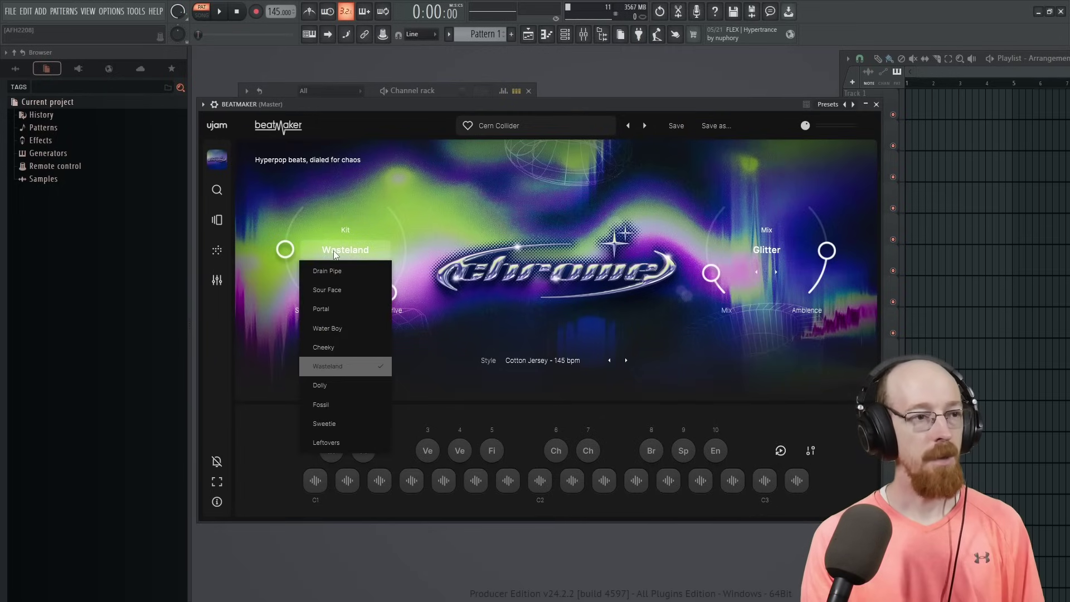
pyautogui.click(369, 277)
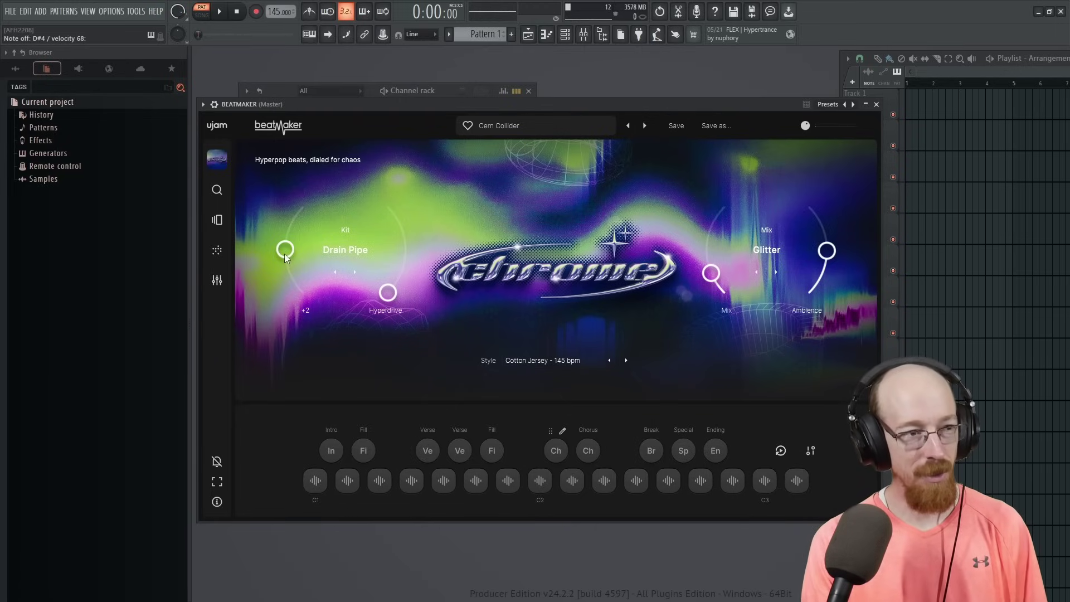
# Test the Hyperdrive knob between 0 % and 100 %, leaving it at 0 %.
pyautogui.moveTo(289, 262)
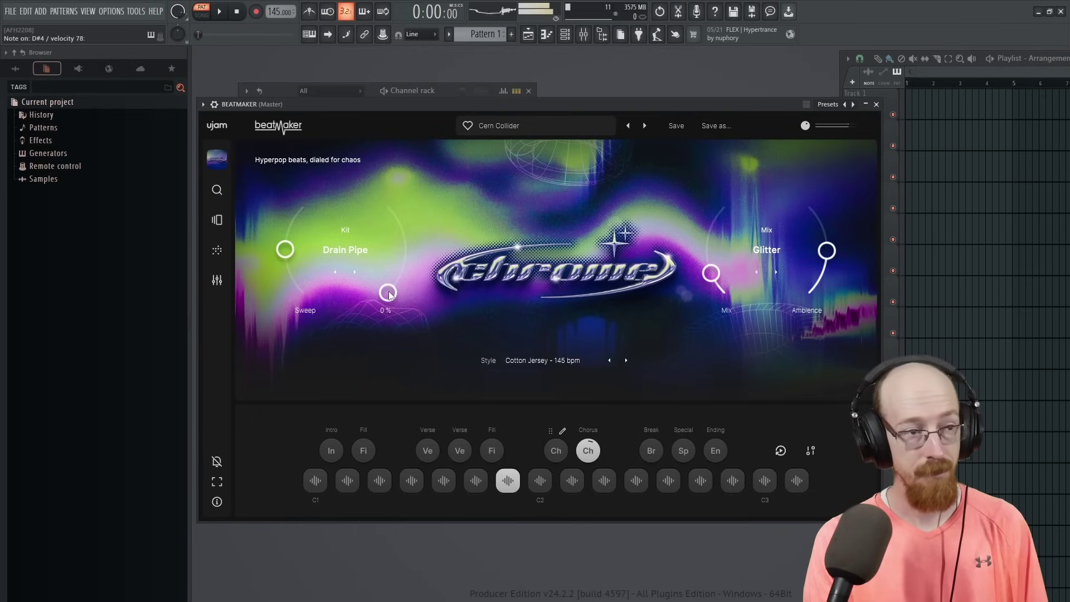
pyautogui.moveTo(388, 296); pyautogui.dragTo(359, 140)
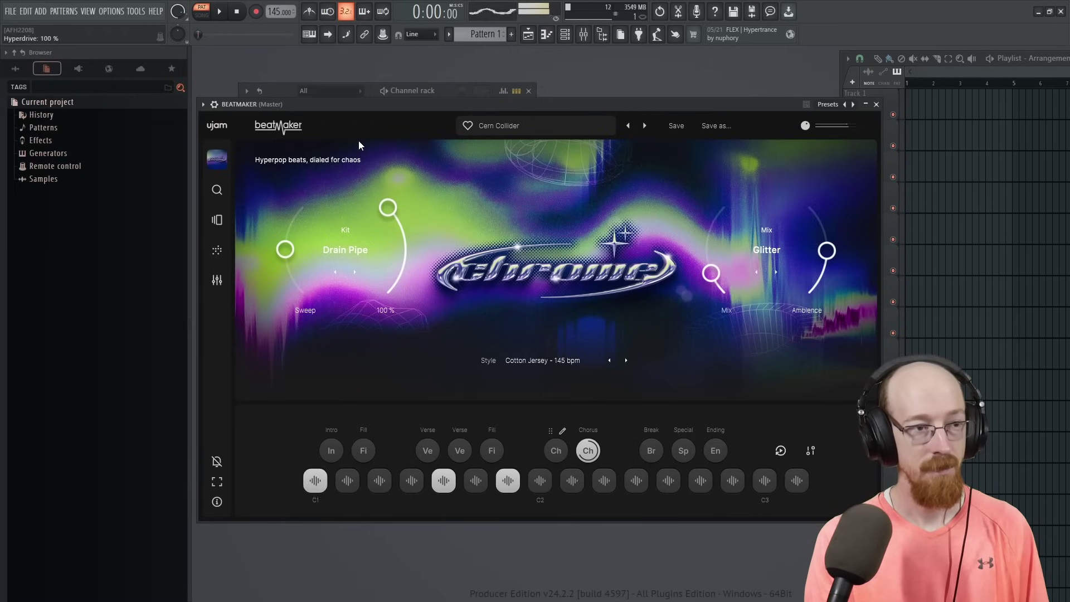
pyautogui.moveTo(359, 142); pyautogui.dragTo(404, 289)
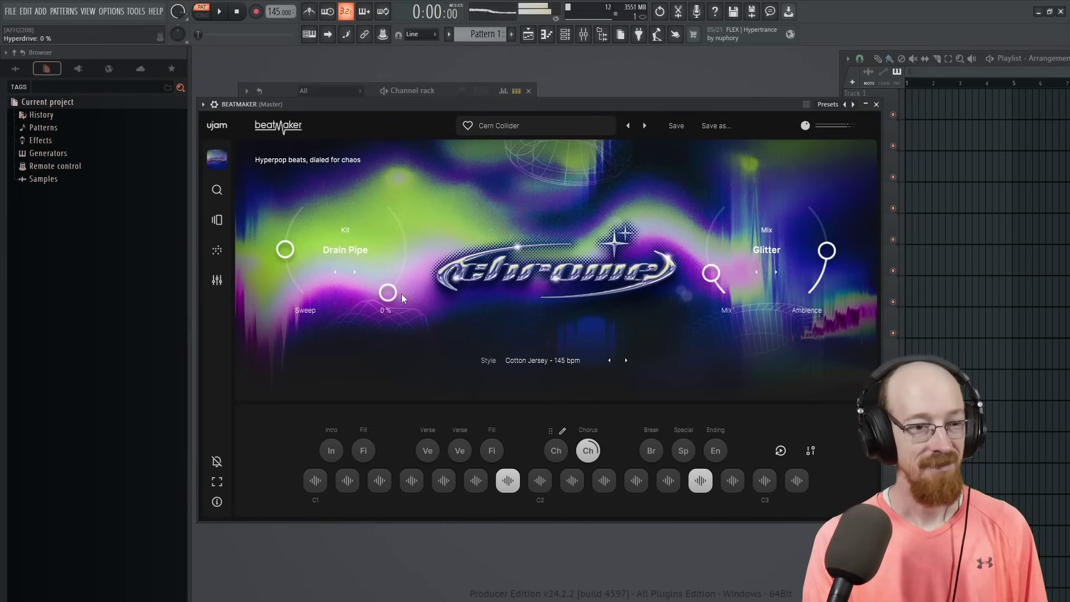
pyautogui.moveTo(402, 294); pyautogui.dragTo(402, 234)
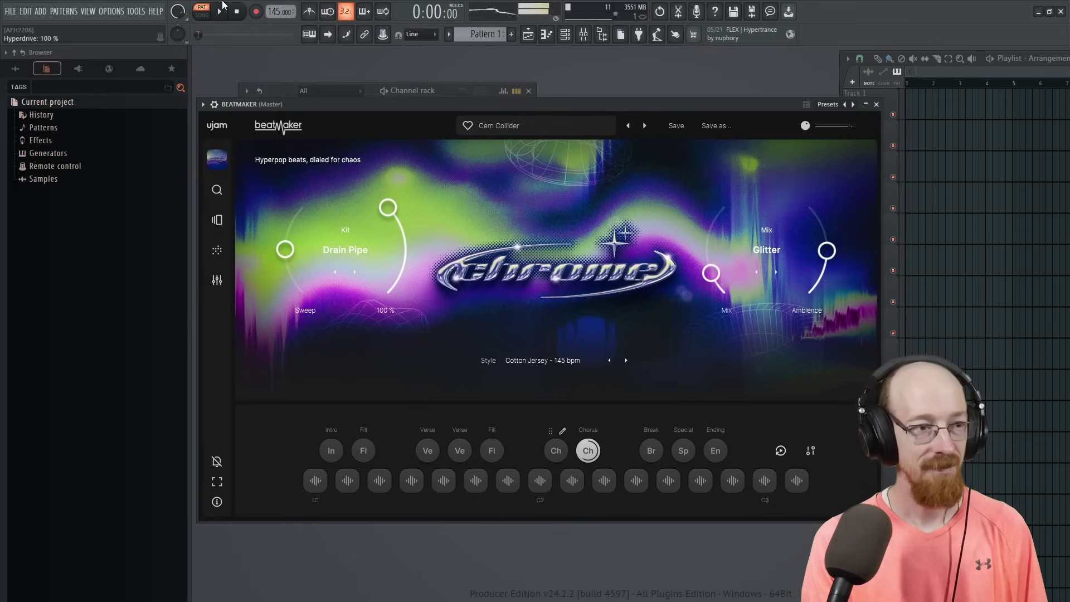
pyautogui.moveTo(359, 170); pyautogui.dragTo(365, 304)
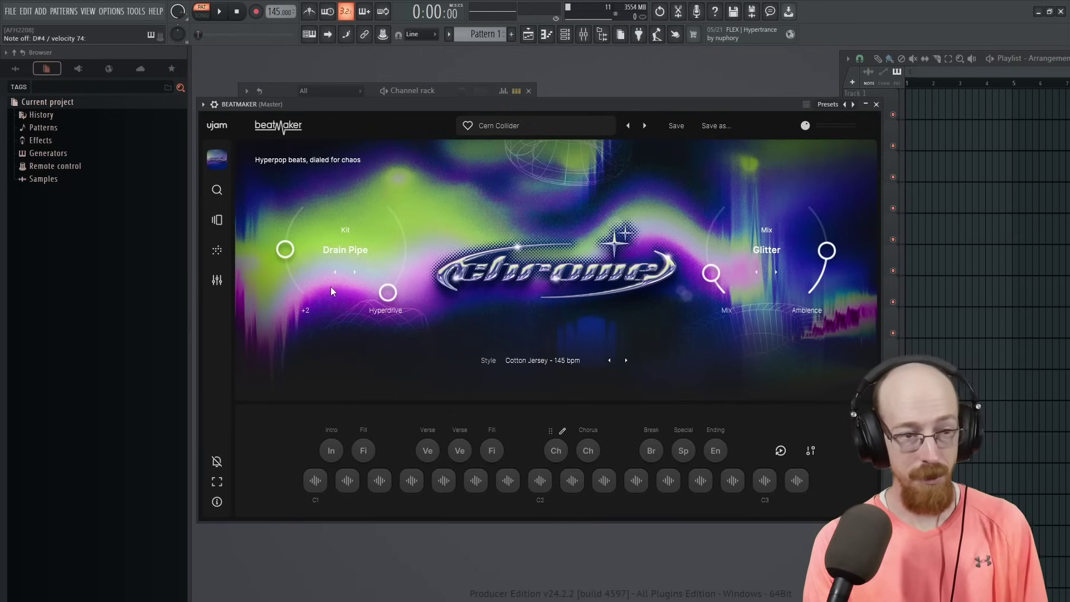
# Audition the Break pattern twice.
pyautogui.click(662, 456)
pyautogui.click(664, 458)
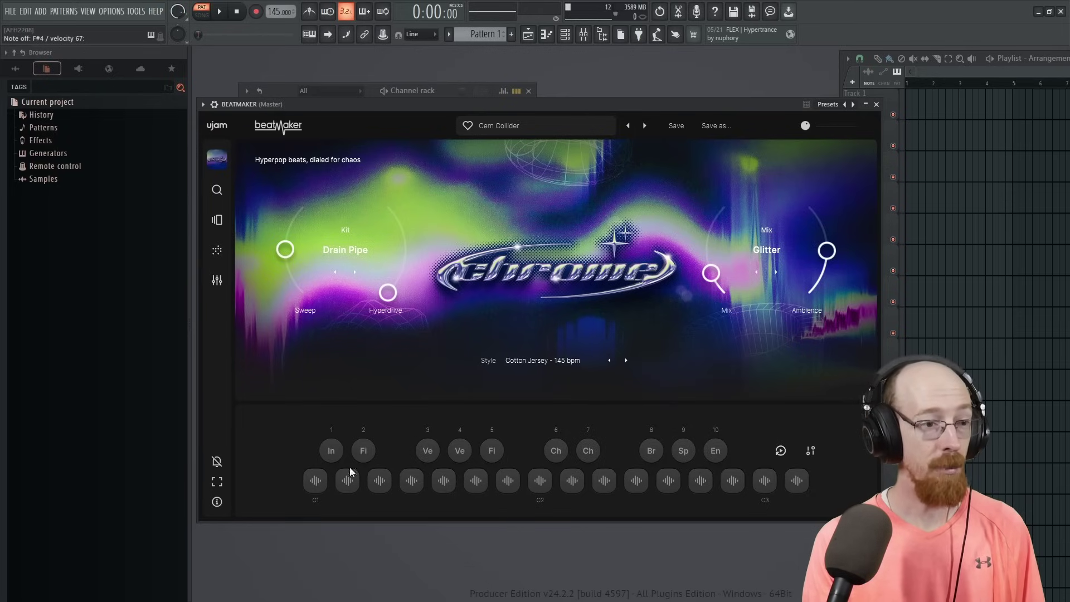
pyautogui.moveTo(310, 483)
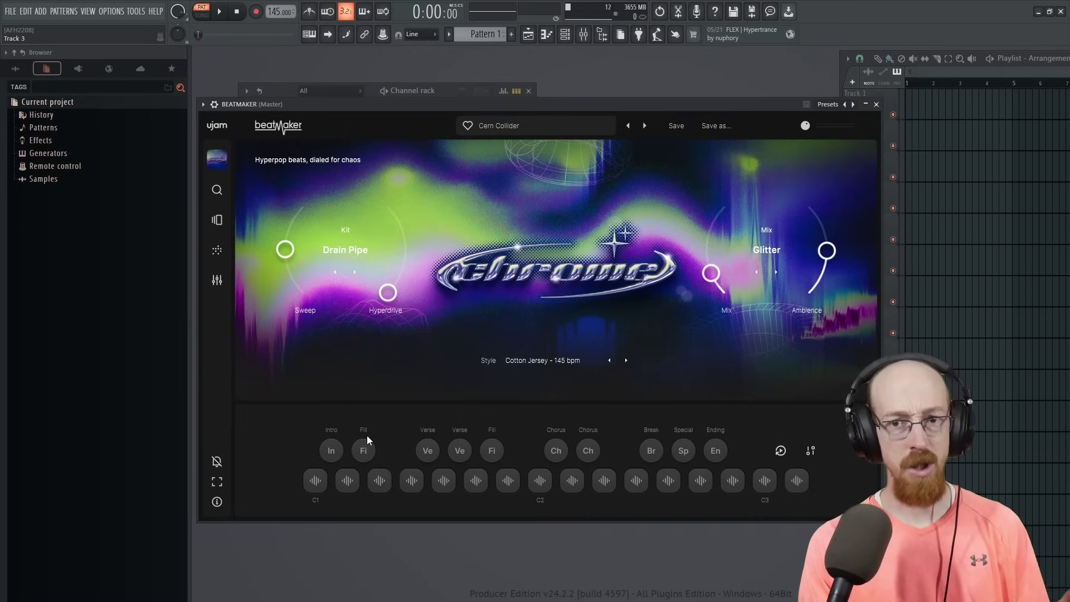
# Audition the Drain Pipe kick samples for Kck 2 and Kck 1, then close the Samples page.
pyautogui.click(316, 502)
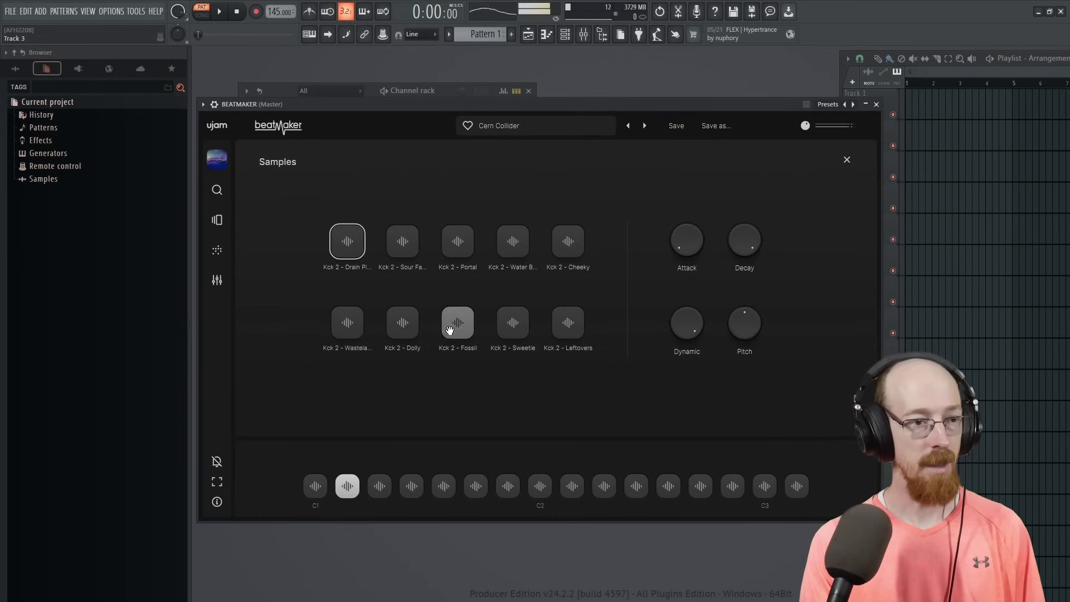
pyautogui.click(346, 243)
pyautogui.moveTo(342, 244)
pyautogui.mouseDown()
pyautogui.moveTo(346, 442)
pyautogui.moveTo(347, 237)
pyautogui.mouseUp()
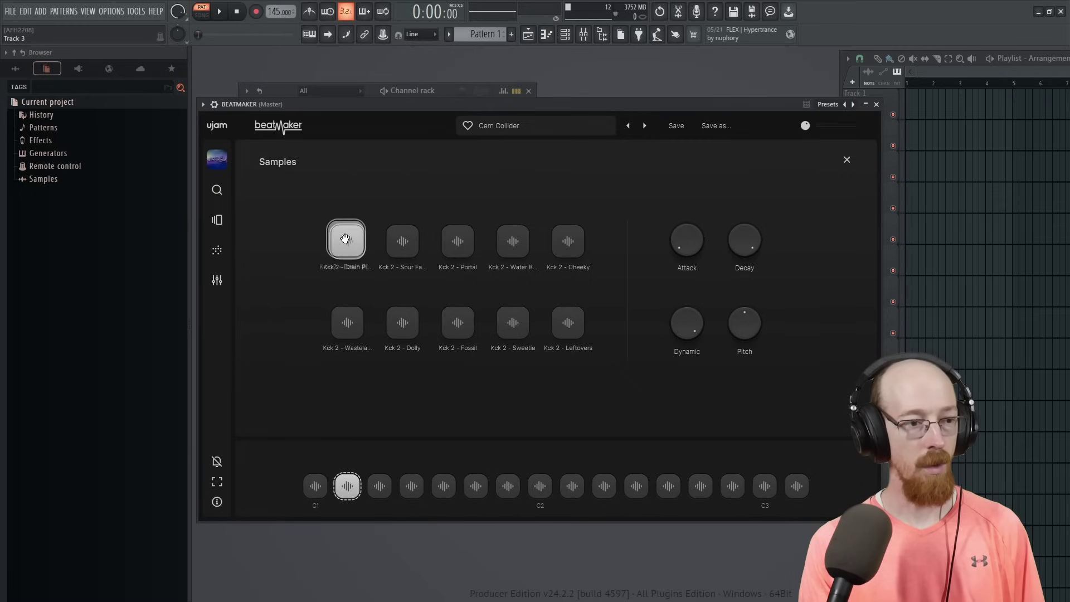
pyautogui.click(321, 493)
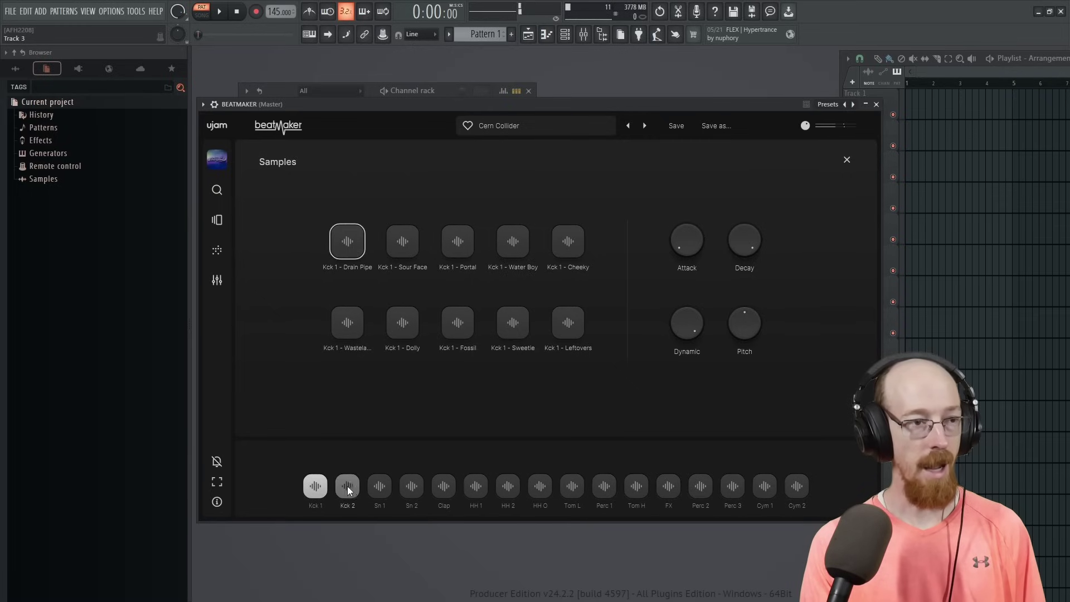
pyautogui.click(847, 161)
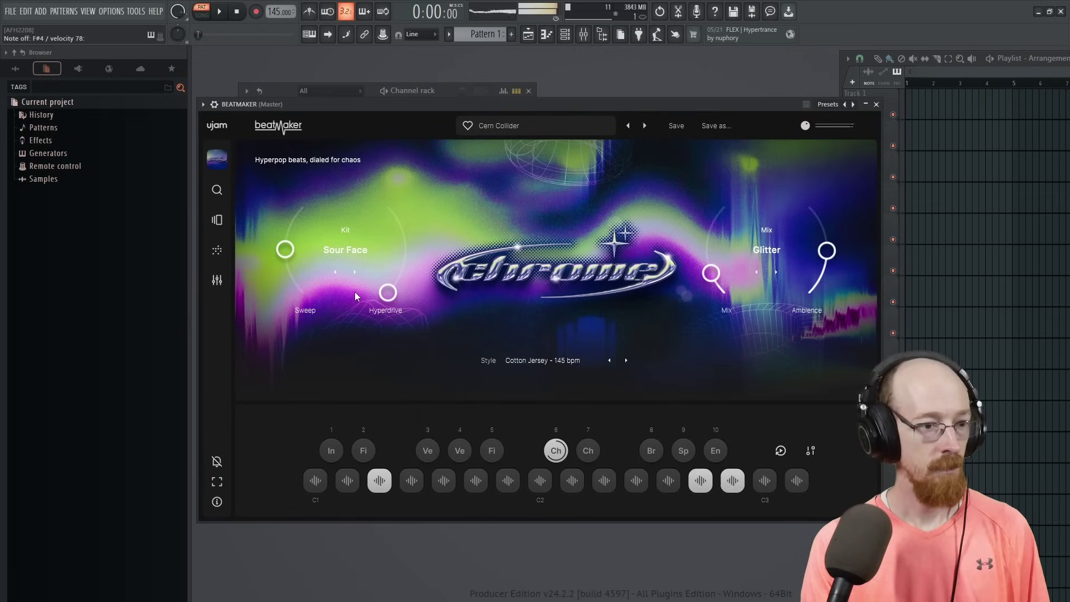
# Reset Sweep to 0 and nudge Hyperdrive up slightly.
pyautogui.moveTo(318, 294)
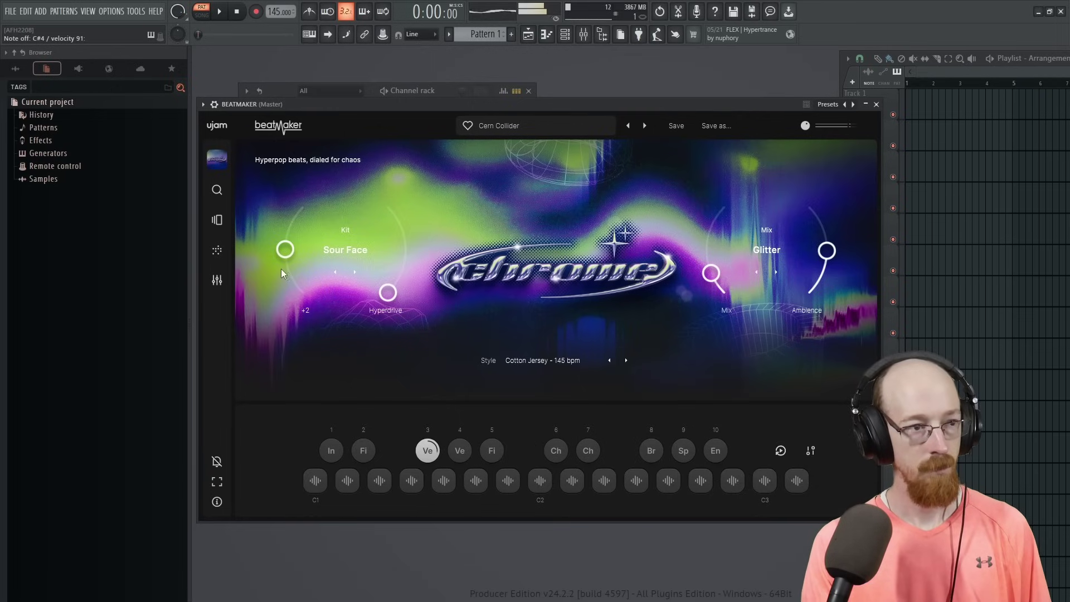
pyautogui.moveTo(302, 295); pyautogui.dragTo(294, 262)
pyautogui.moveTo(396, 307)
pyautogui.moveTo(405, 230); pyautogui.dragTo(391, 337)
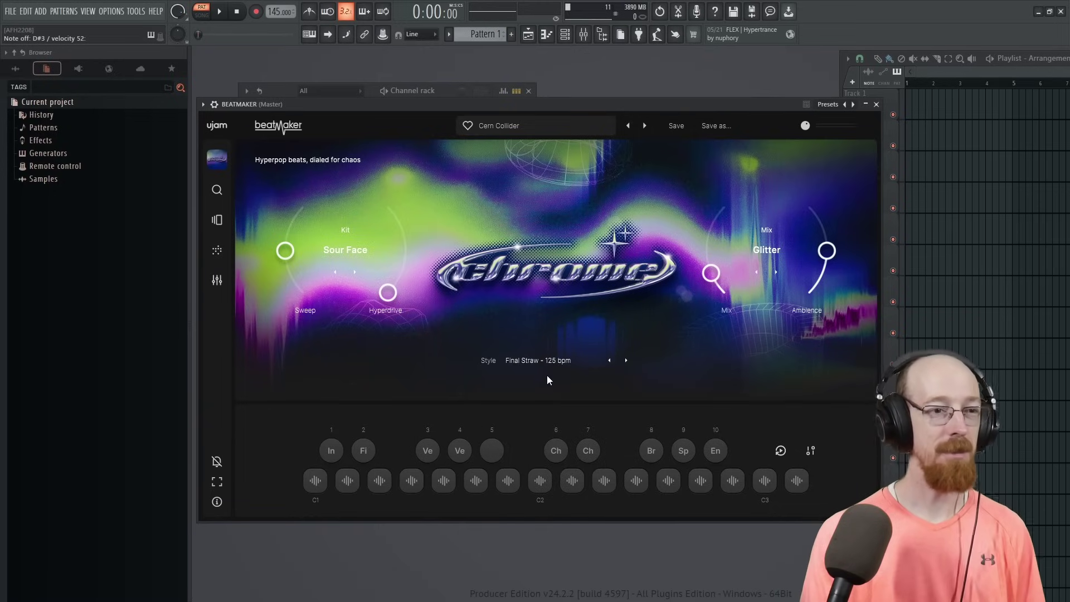
# Switch the mix mode to Boombap and bring the Mix amount down to 0 %.
pyautogui.moveTo(338, 444)
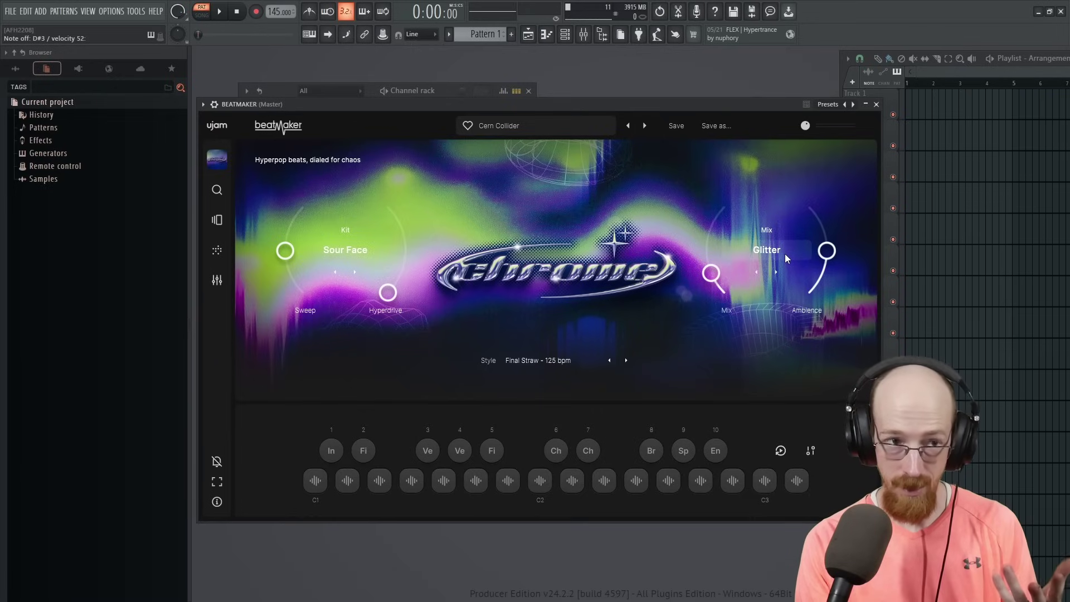
pyautogui.moveTo(724, 271)
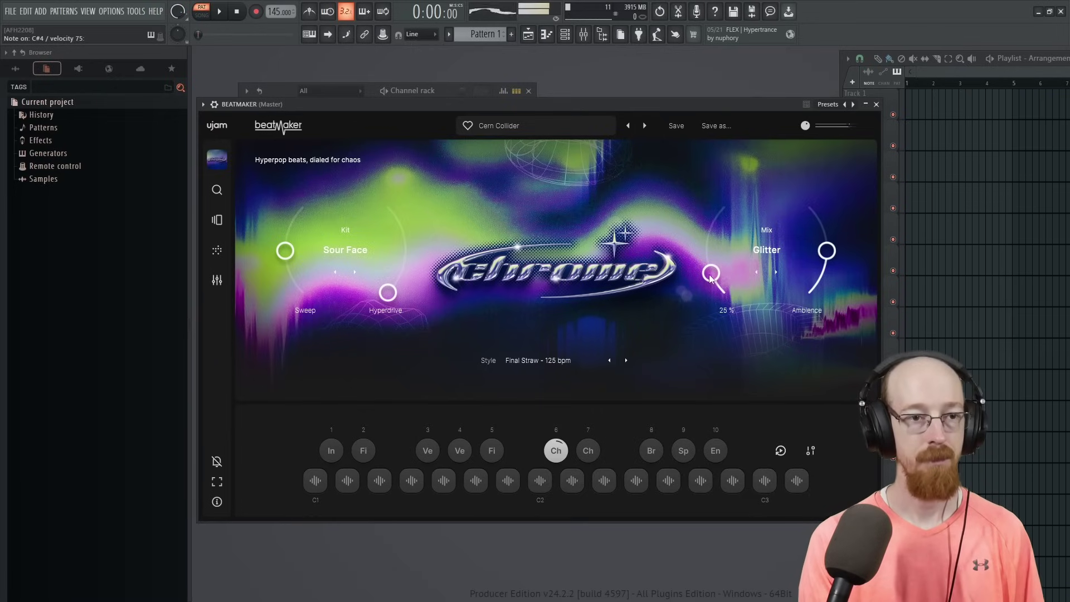
pyautogui.moveTo(723, 276)
pyautogui.mouseDown()
pyautogui.moveTo(723, 178)
pyautogui.moveTo(721, 269)
pyautogui.mouseUp()
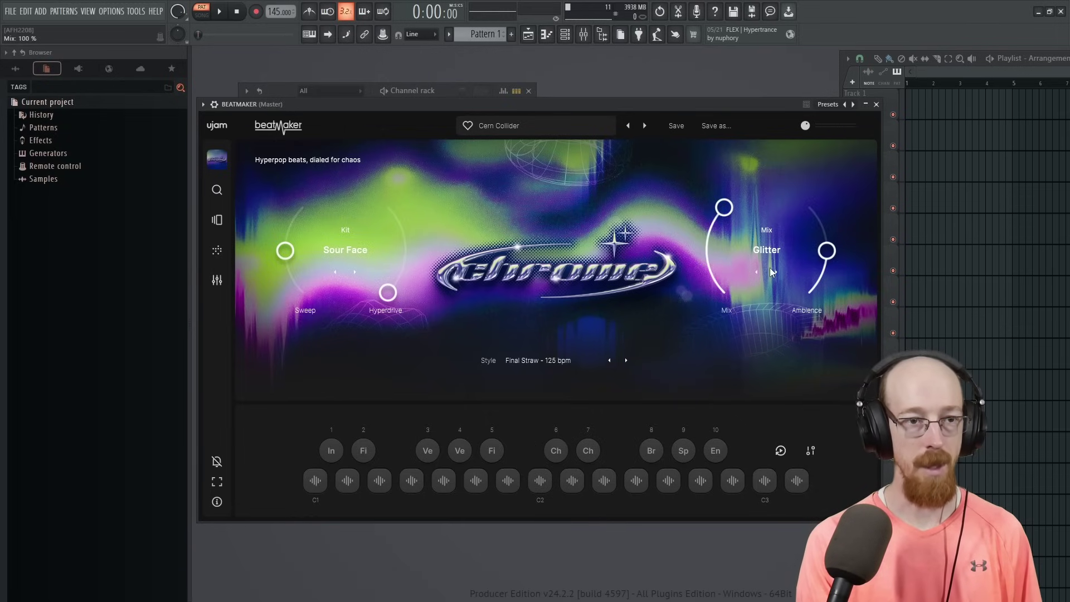
pyautogui.click(772, 250)
pyautogui.click(767, 289)
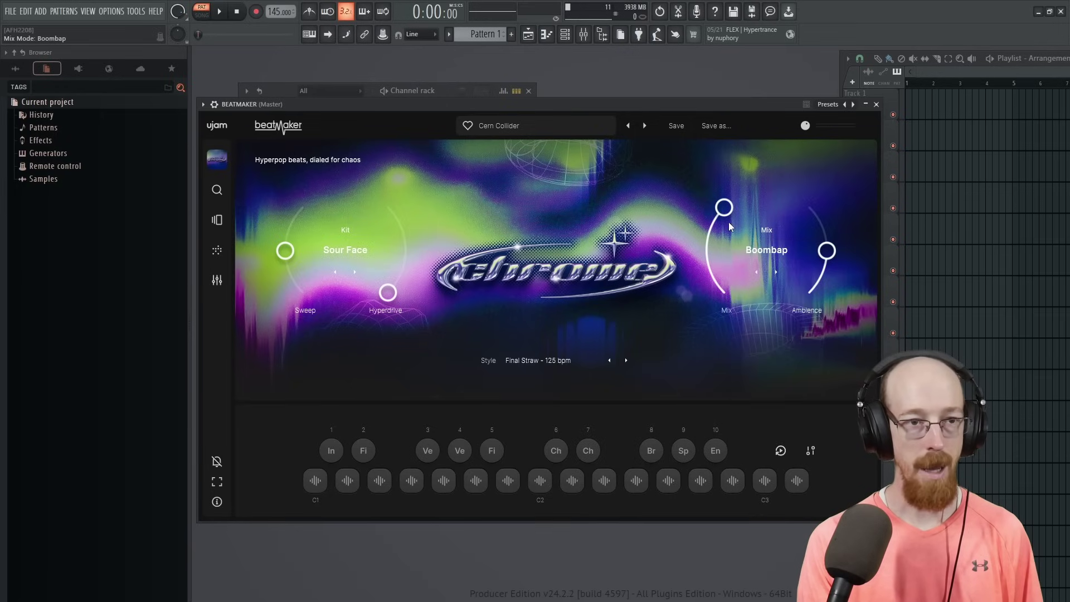
pyautogui.moveTo(725, 214)
pyautogui.moveTo(724, 214); pyautogui.dragTo(721, 224)
pyautogui.moveTo(711, 269); pyautogui.dragTo(721, 209)
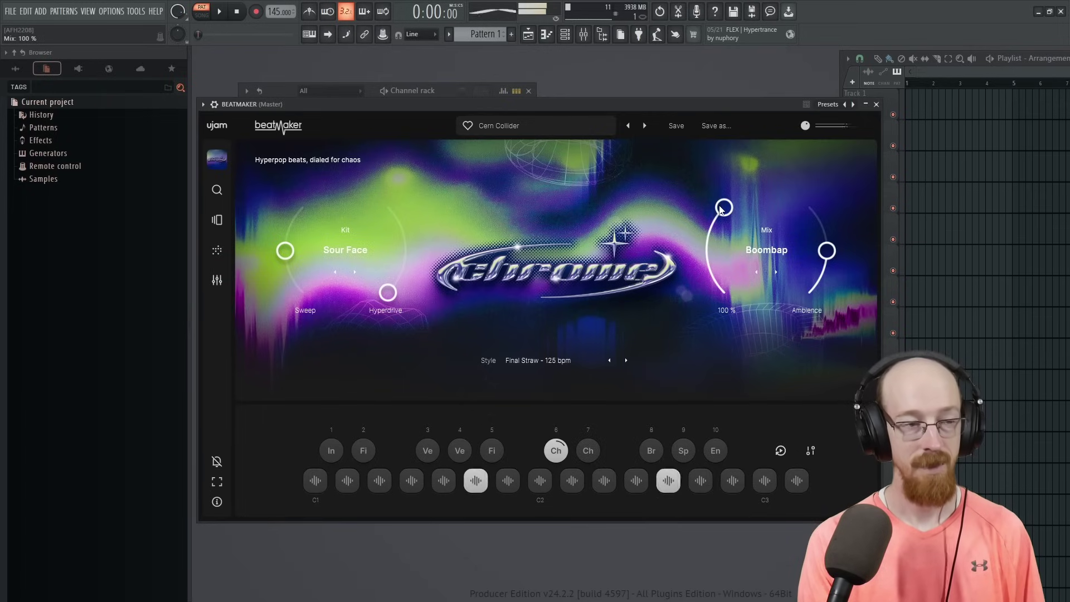
pyautogui.moveTo(721, 211); pyautogui.dragTo(728, 429)
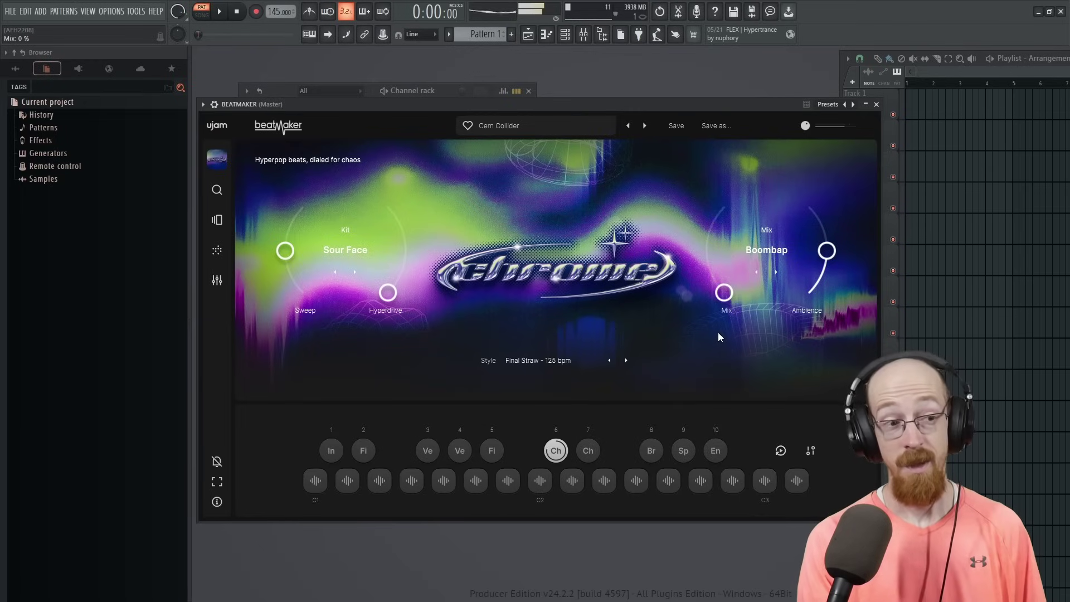
# Switch to the Portal kit, step the mix mode to Satur8, and turn Mix up to 88 %.
pyautogui.click(354, 273)
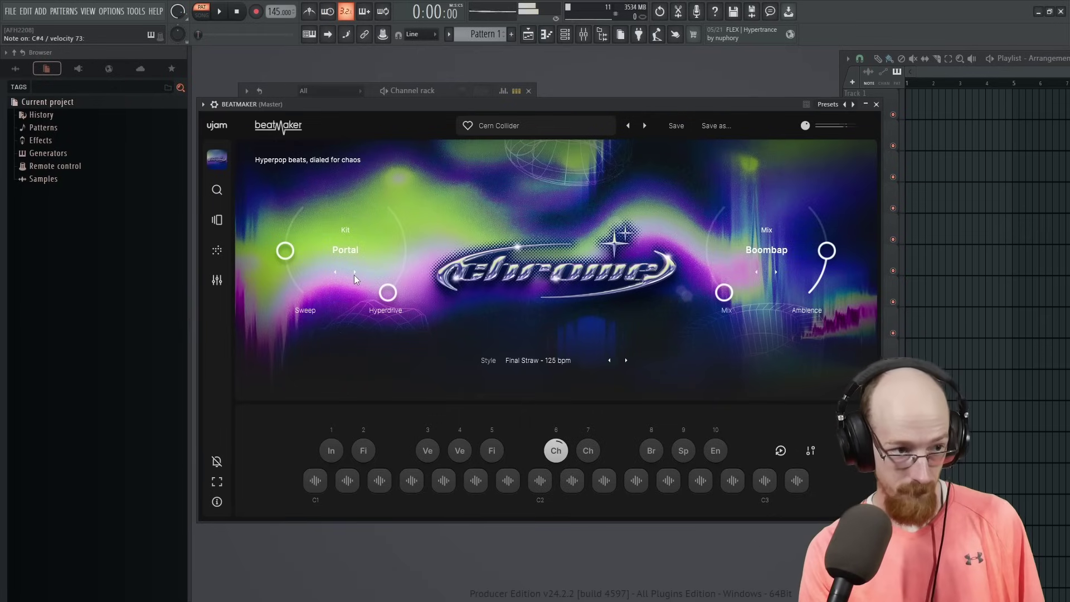
pyautogui.moveTo(732, 301)
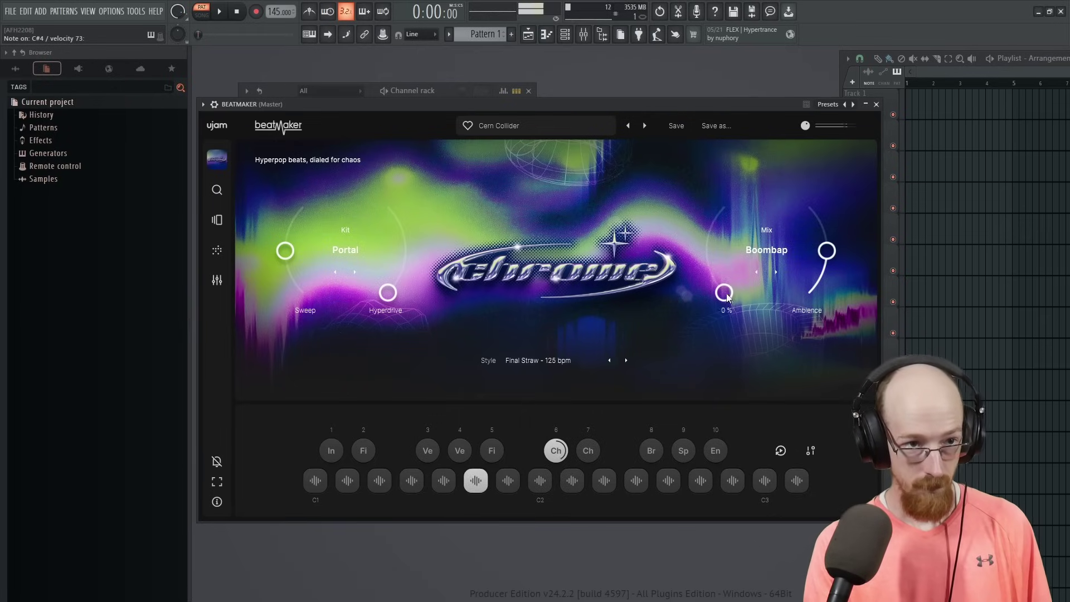
pyautogui.moveTo(727, 293); pyautogui.dragTo(711, 143)
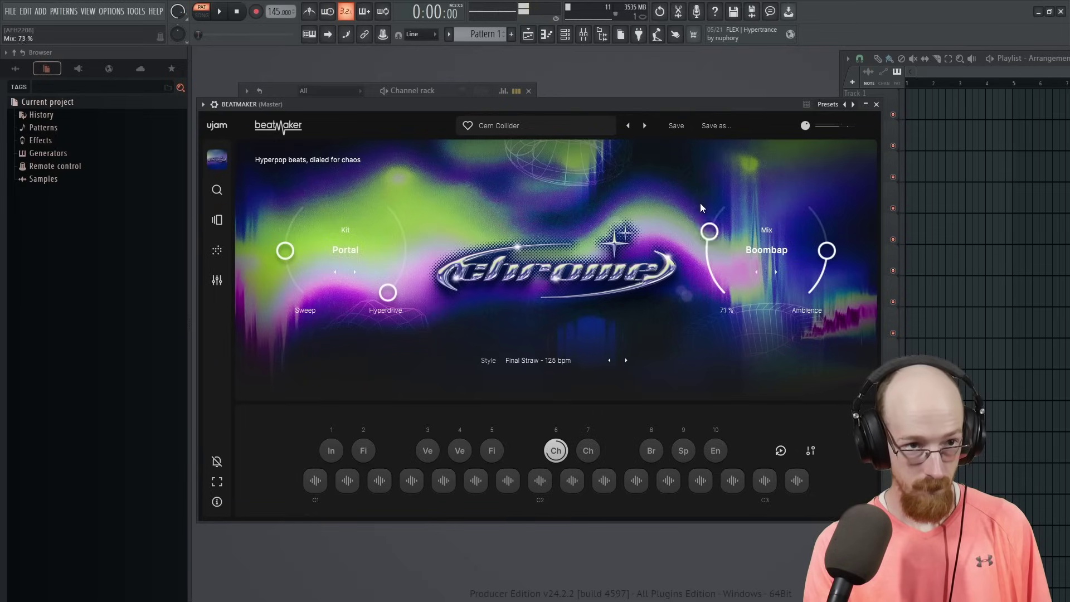
pyautogui.moveTo(700, 212); pyautogui.dragTo(775, 270)
pyautogui.click(776, 271)
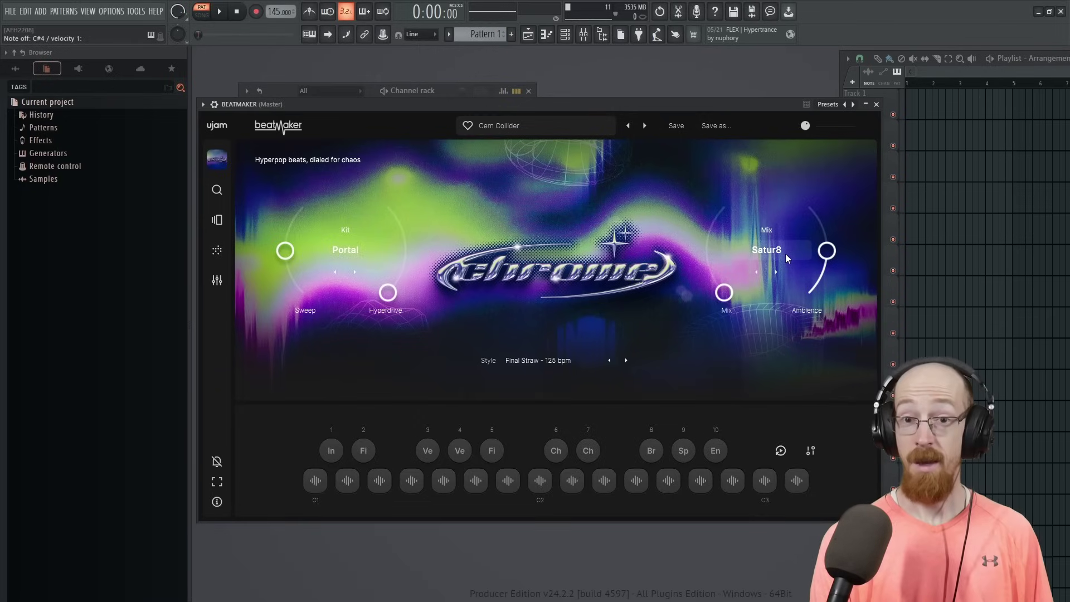
pyautogui.moveTo(725, 293); pyautogui.dragTo(726, 342)
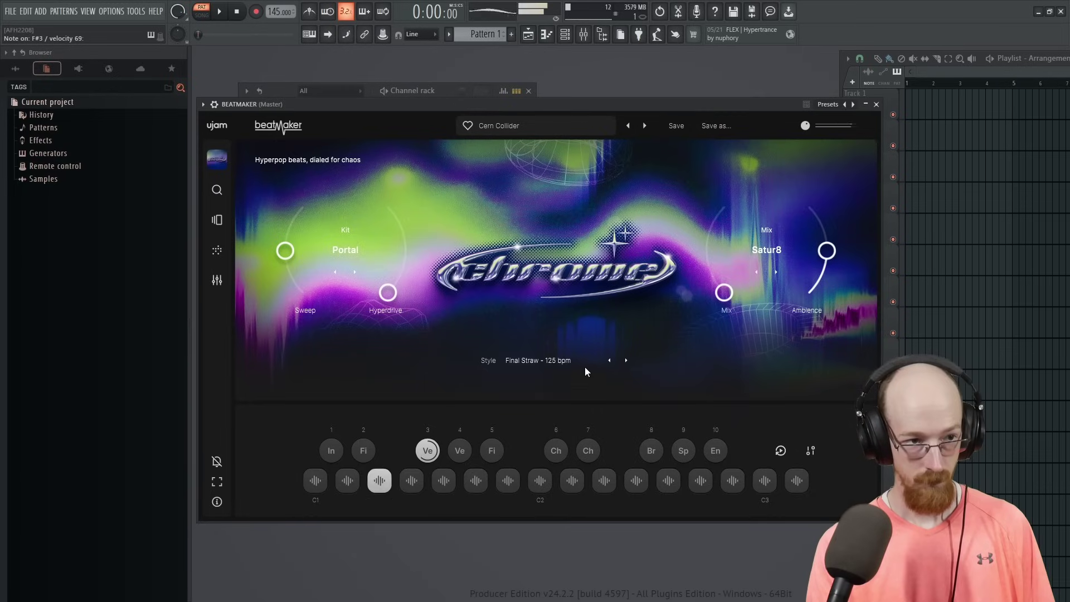
# Step the style to Goblin Extreme at 150 bpm, briefly checking the loop browser.
pyautogui.click(626, 361)
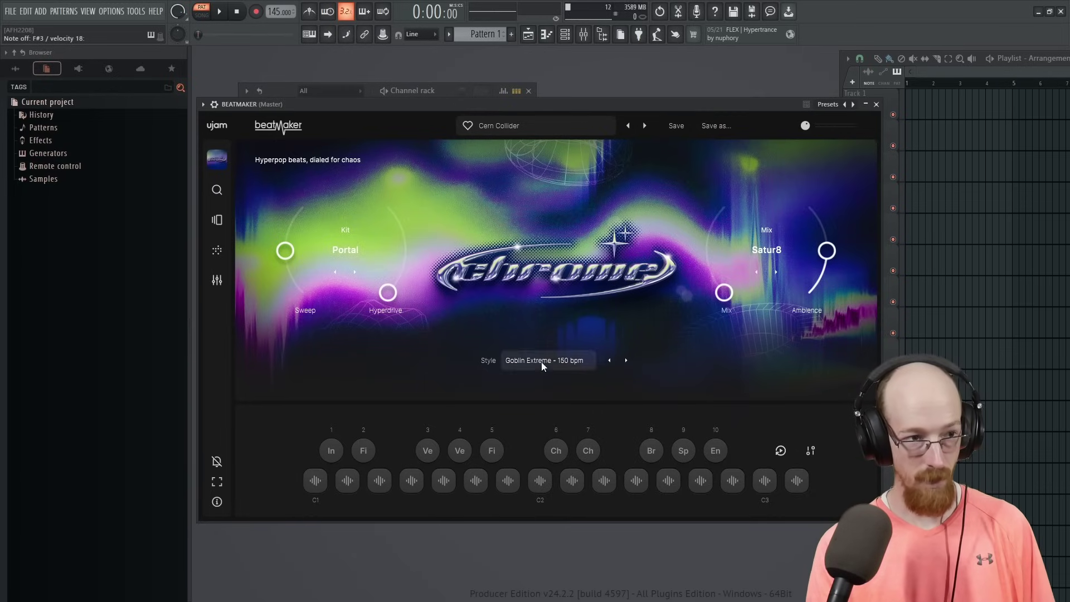
pyautogui.click(222, 254)
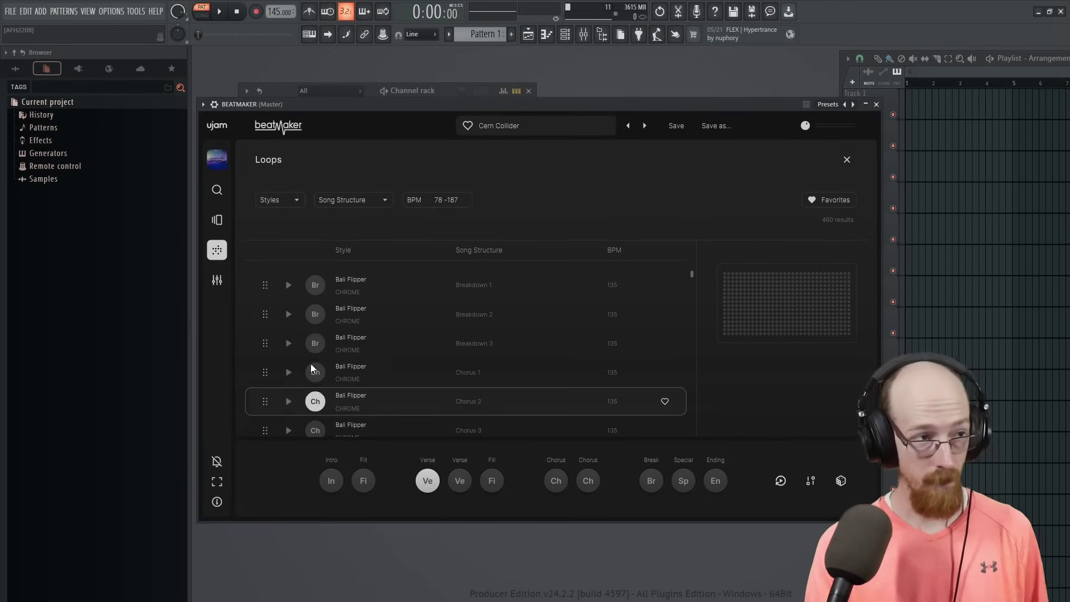
pyautogui.click(217, 159)
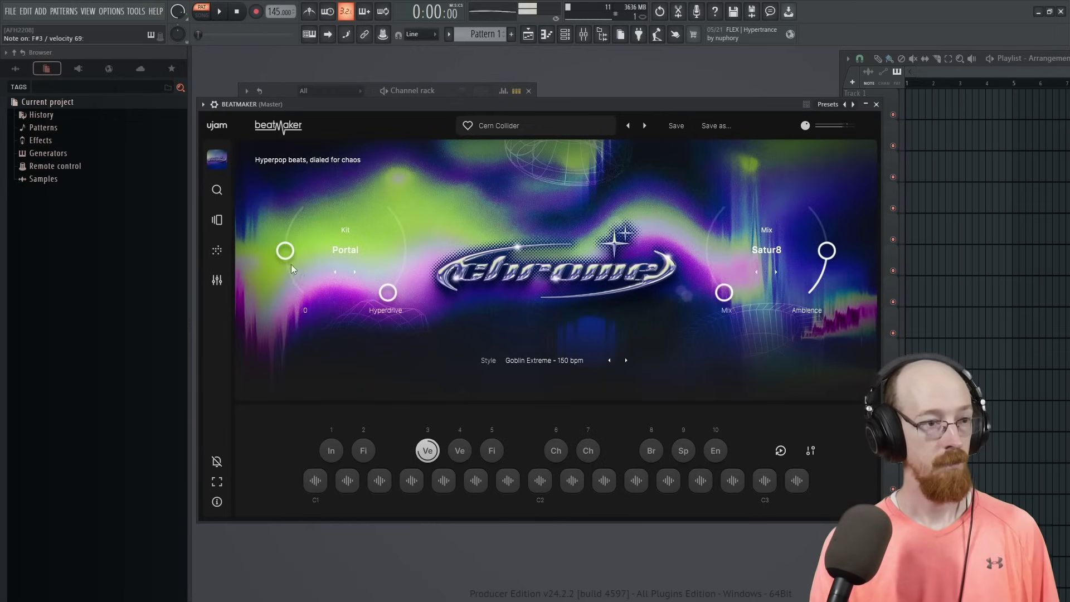
# Raise Sweep to about 83 % and test Hyperdrive, returning it to 0 %.
pyautogui.moveTo(391, 292); pyautogui.dragTo(370, 192)
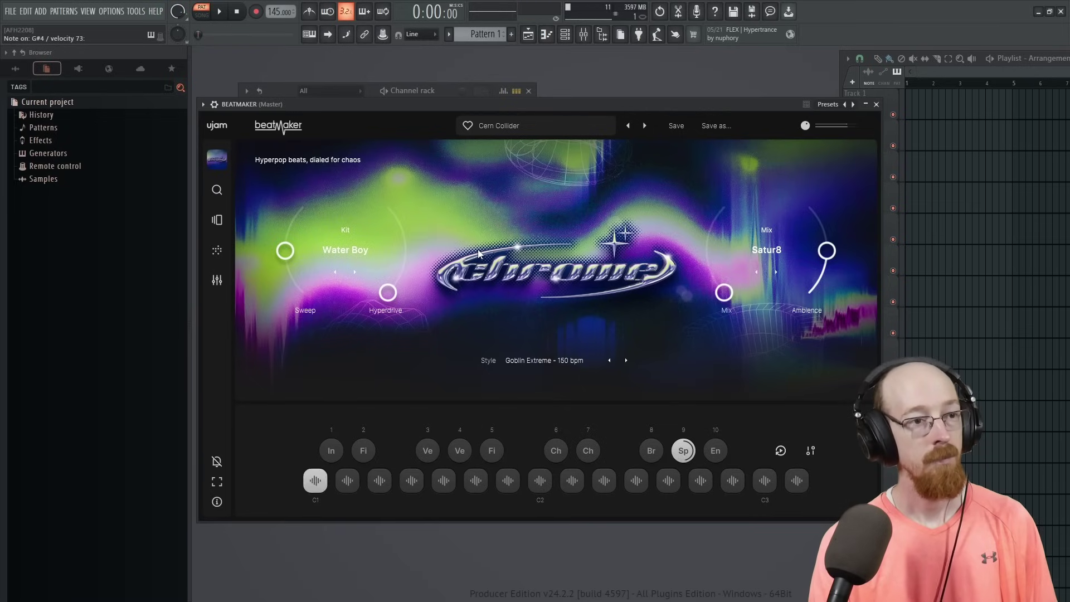
pyautogui.moveTo(390, 290); pyautogui.dragTo(340, 82)
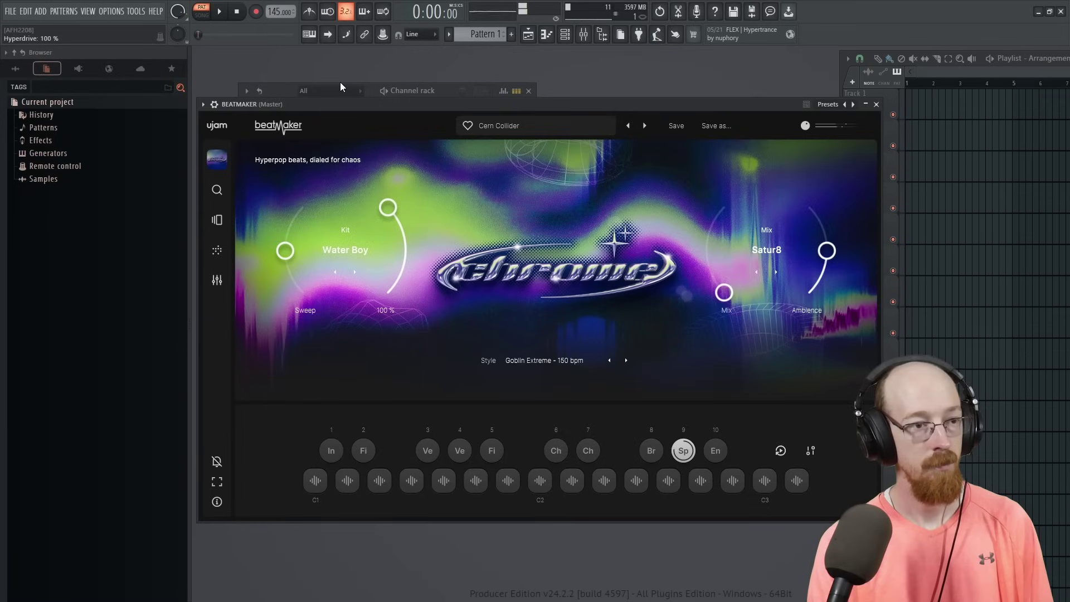
pyautogui.moveTo(398, 239); pyautogui.dragTo(379, 314)
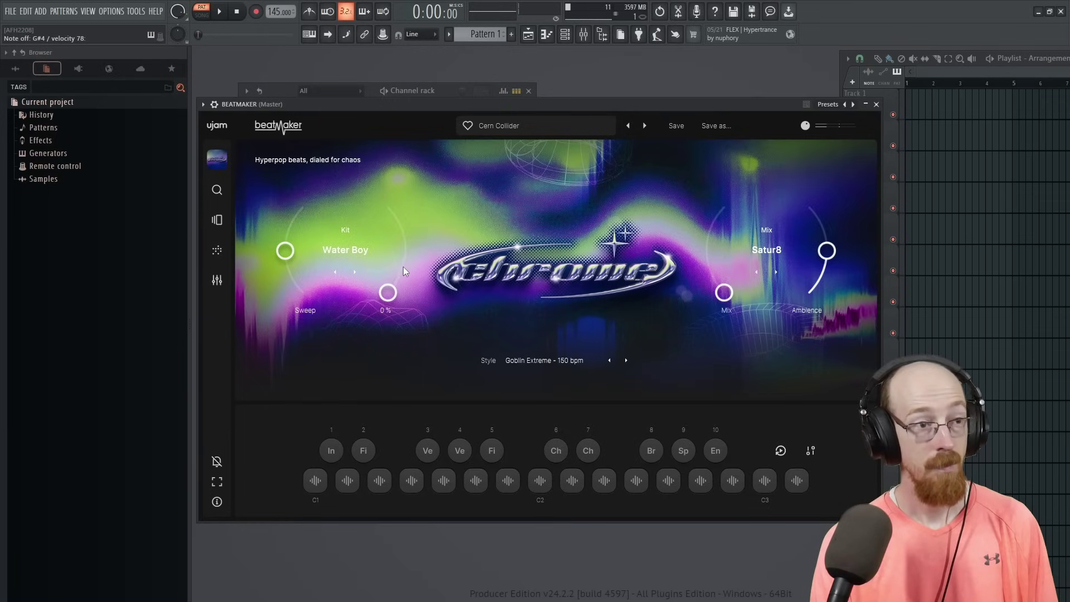
# Try the Cheeky kit, Guide Dog style and Dist0rt mix with Mix at about 64 %.
pyautogui.click(355, 272)
pyautogui.click(627, 360)
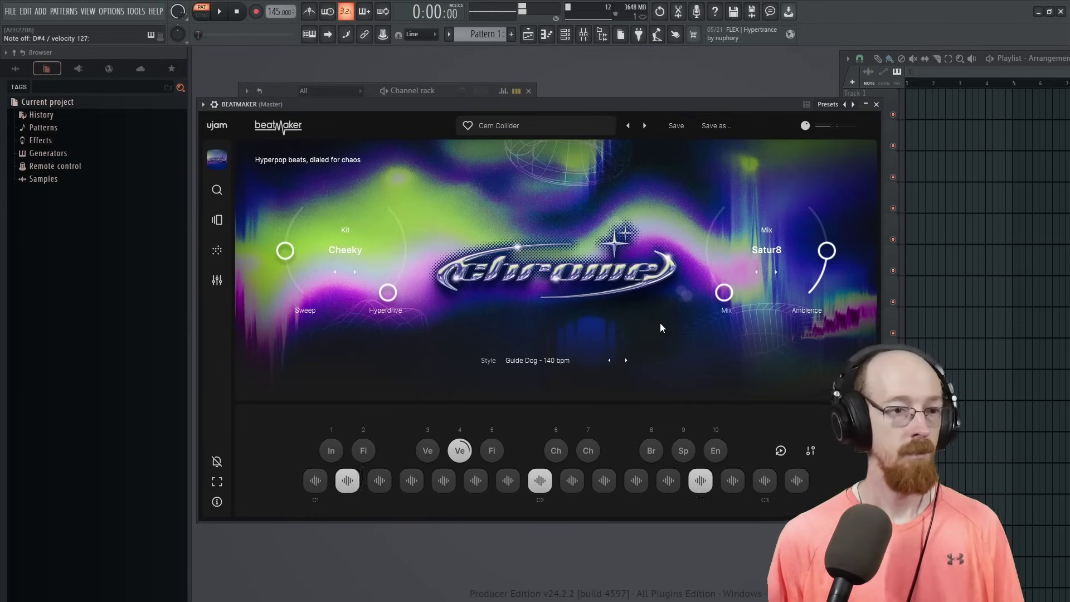
pyautogui.click(776, 272)
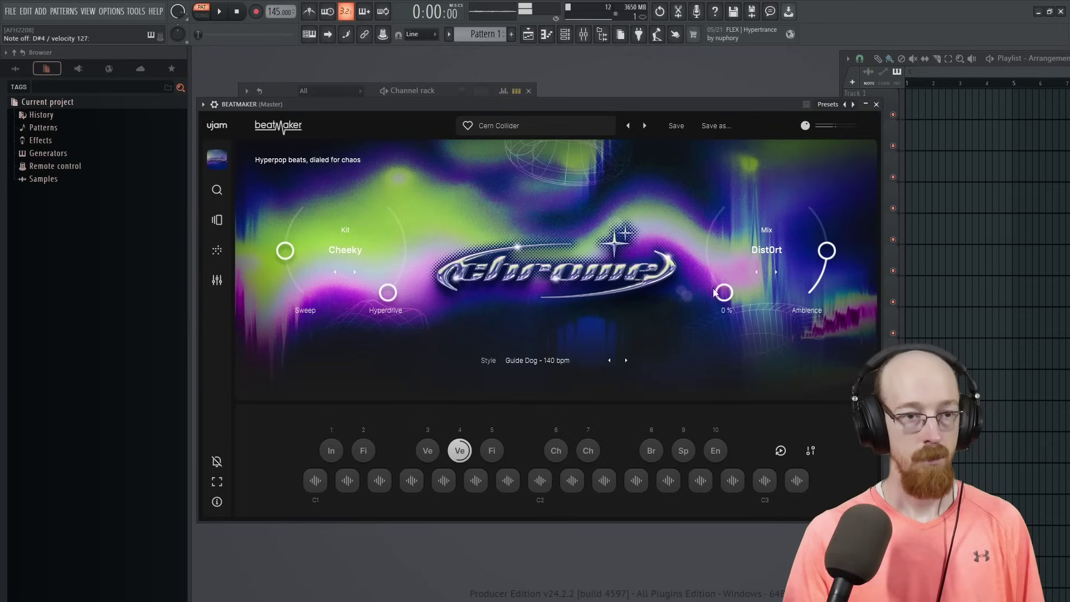
pyautogui.moveTo(718, 268); pyautogui.dragTo(411, 248)
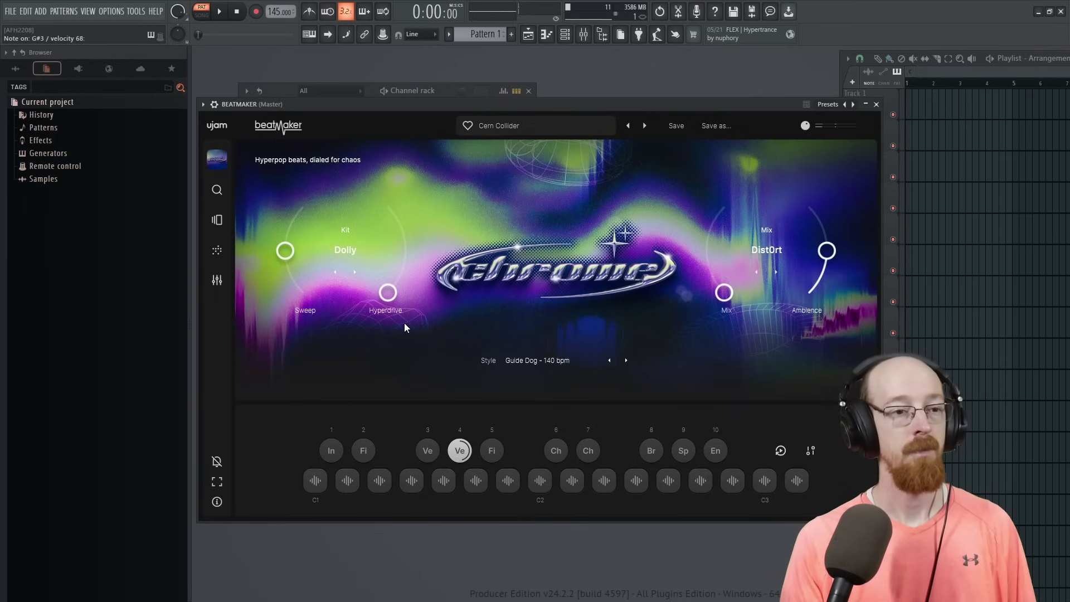
# Cycle kits through Fossil and Leftovers, pick Hyp Hop 120 bpm, land on Drain Pipe, Mix 64 %.
pyautogui.click(356, 272)
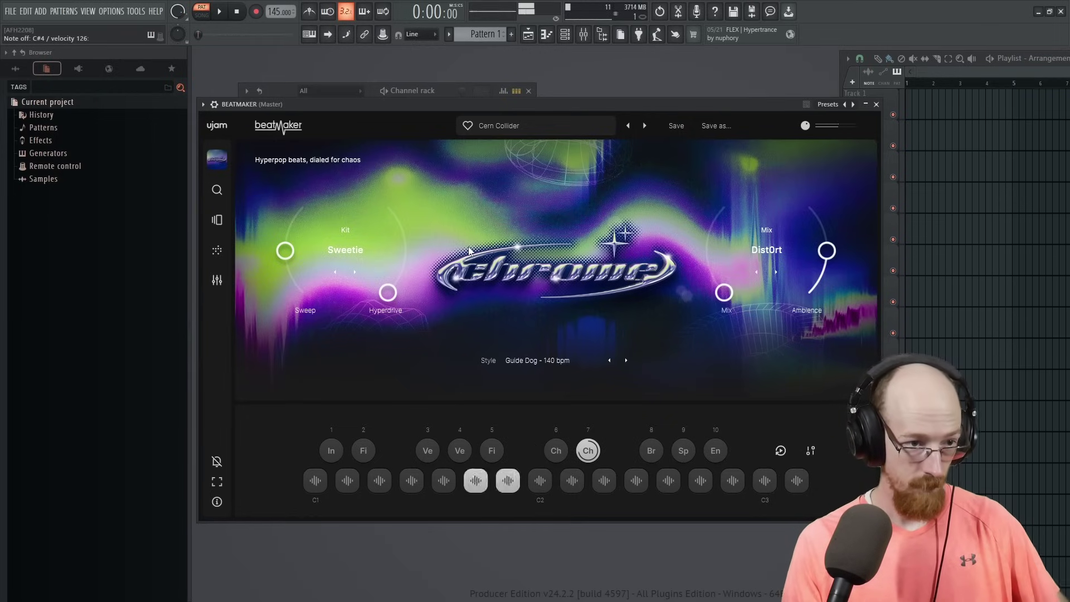
pyautogui.click(354, 274)
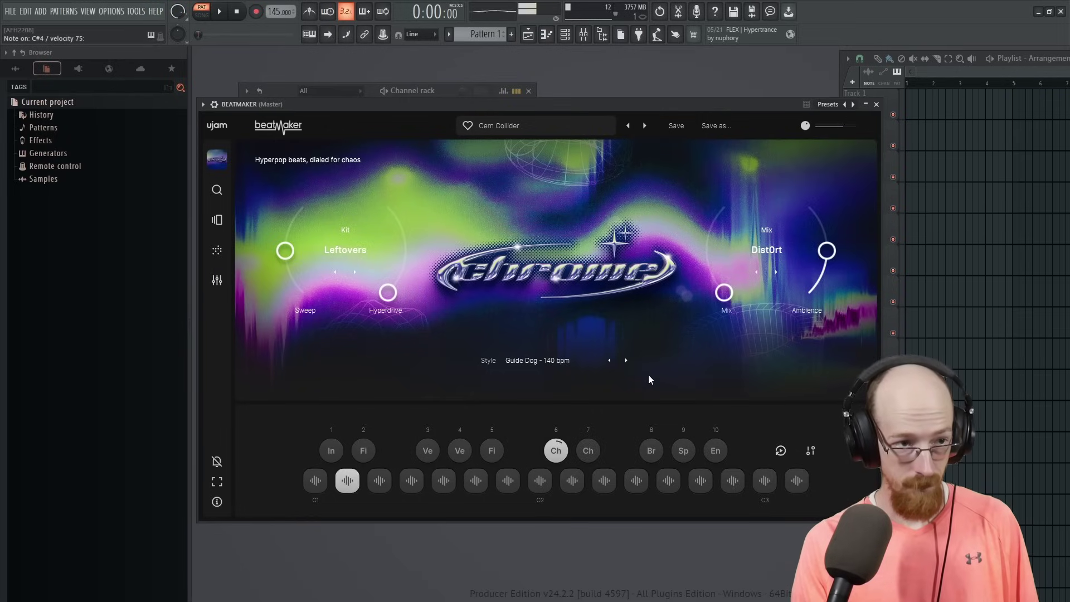
pyautogui.click(626, 360)
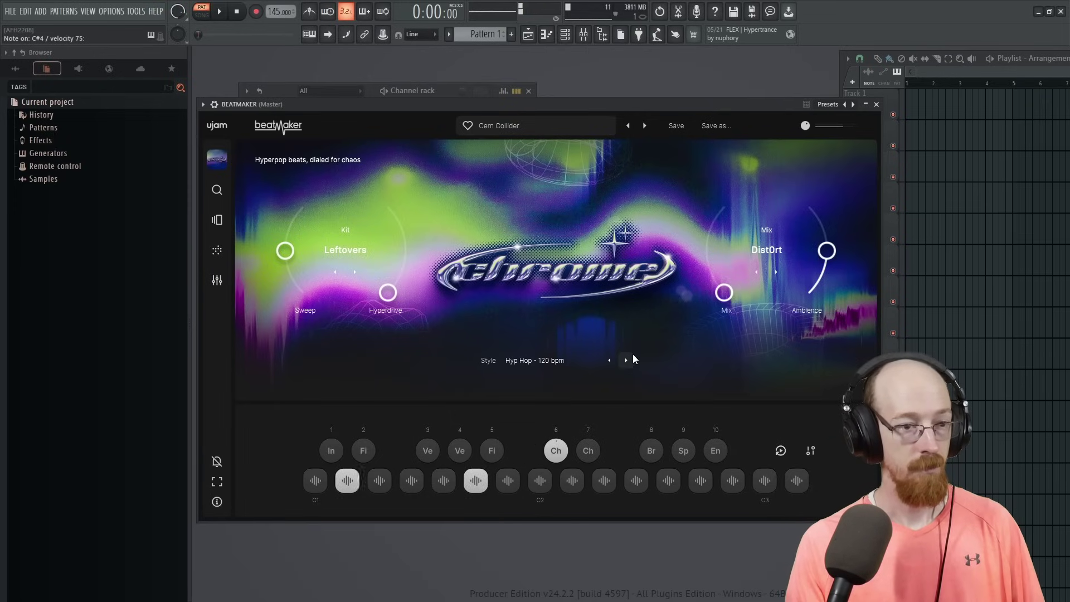
pyautogui.click(355, 271)
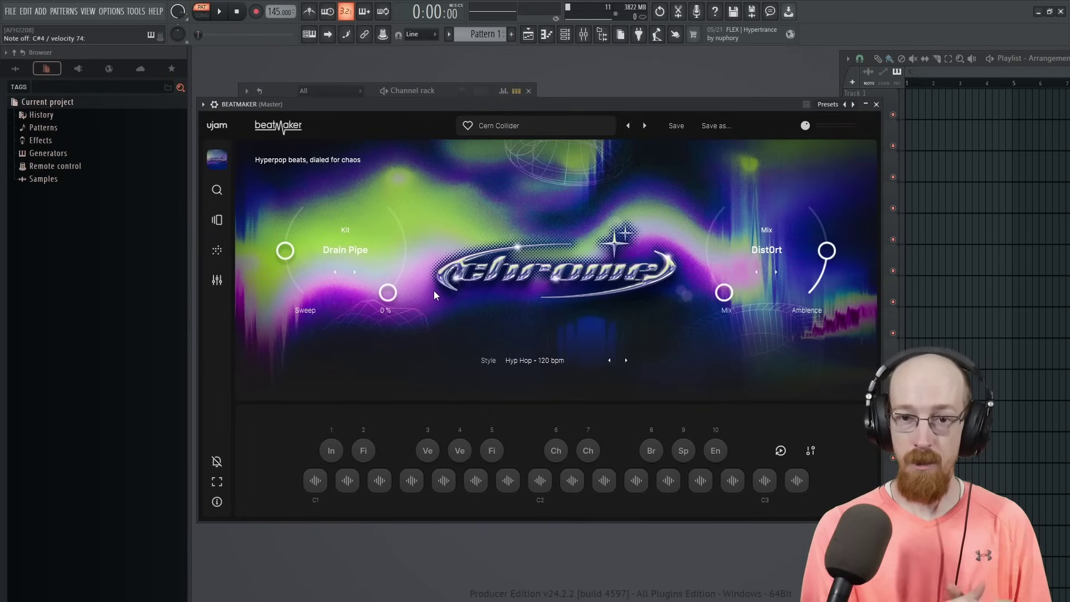
pyautogui.moveTo(724, 294); pyautogui.dragTo(720, 268)
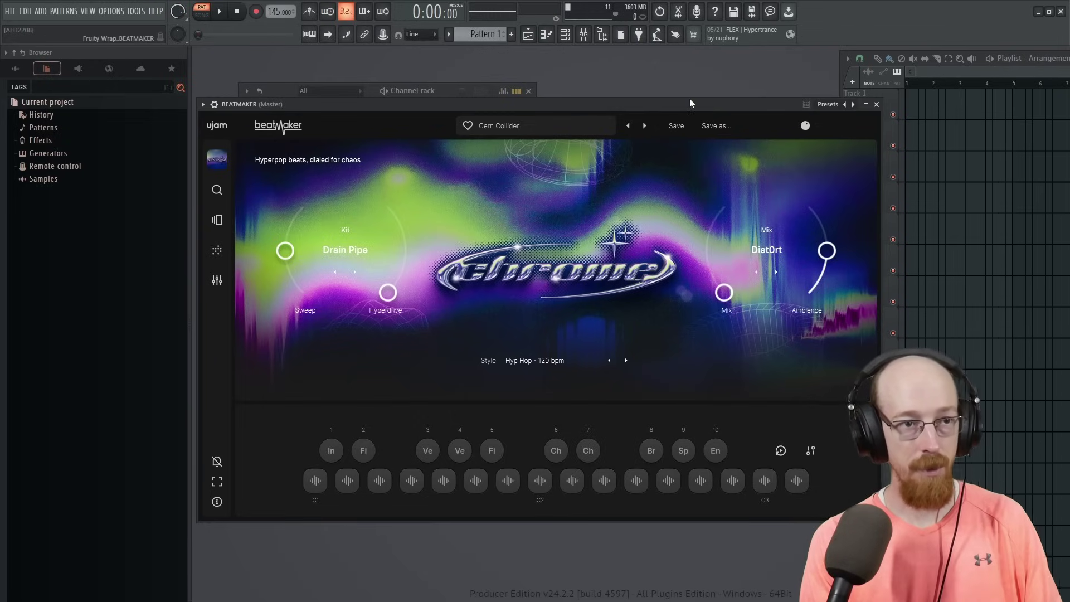
# Audition the chorus and intro patterns.
pyautogui.moveTo(697, 104); pyautogui.dragTo(766, 95)
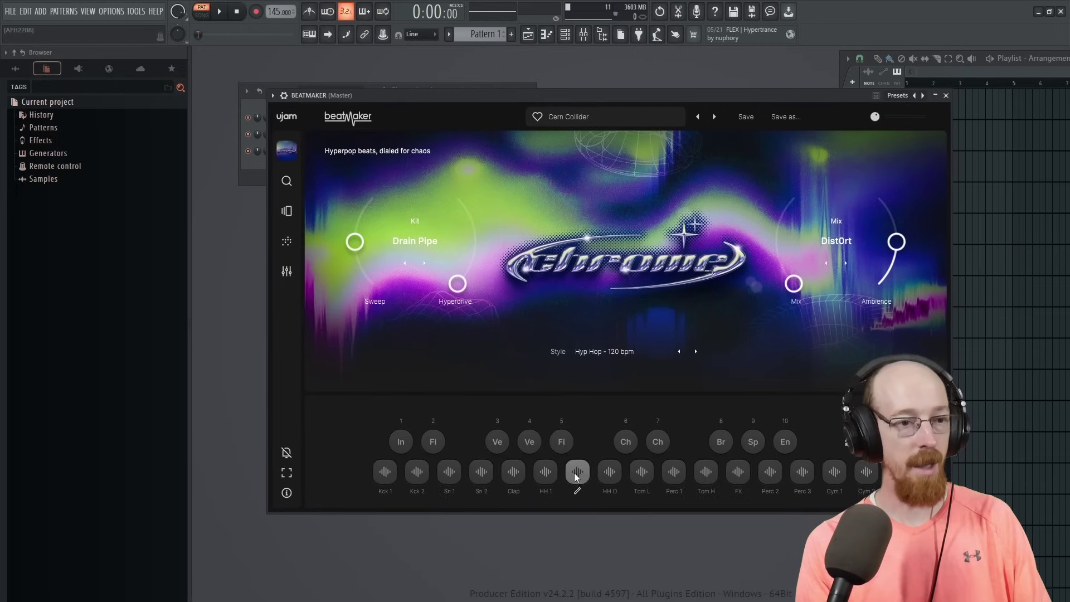
pyautogui.click(624, 447)
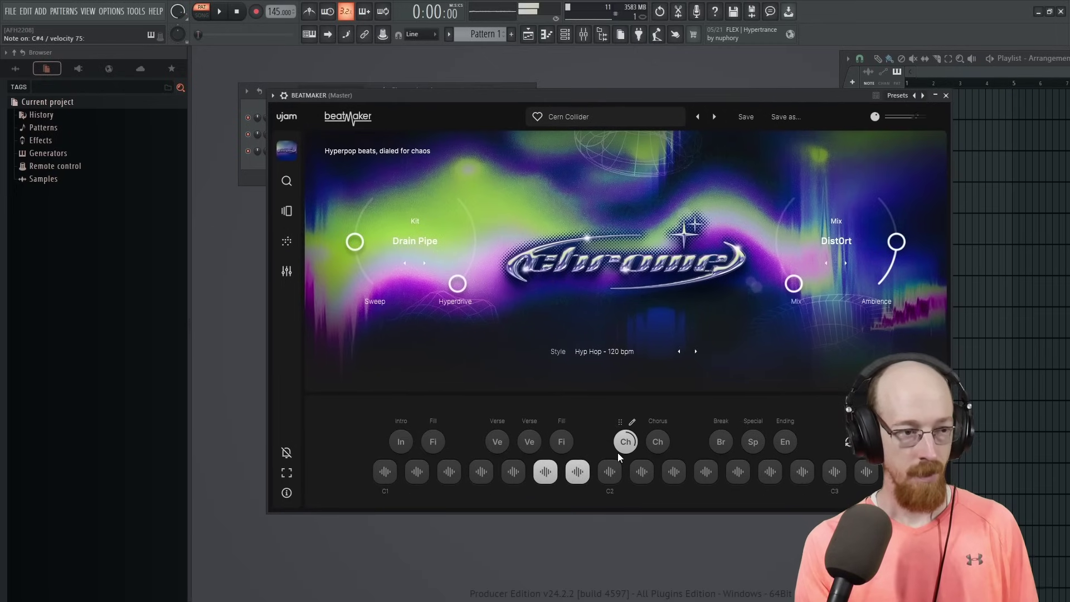
pyautogui.click(398, 444)
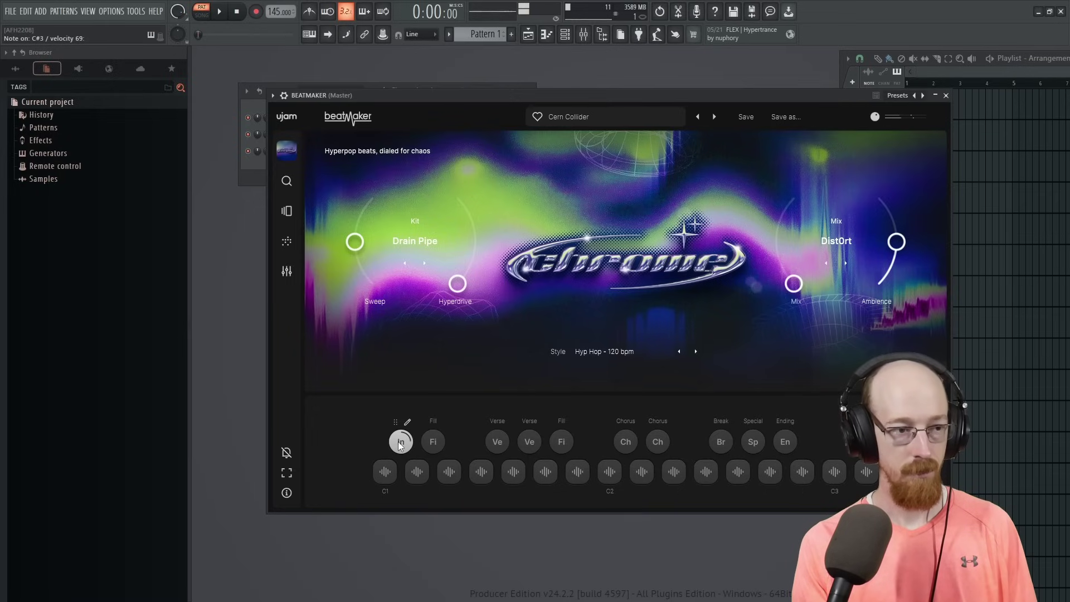
# Drag the intro groove into the BEATMAKER channel as Pattern 1, place it on Track 1, and play it.
pyautogui.moveTo(559, 95); pyautogui.dragTo(666, 84)
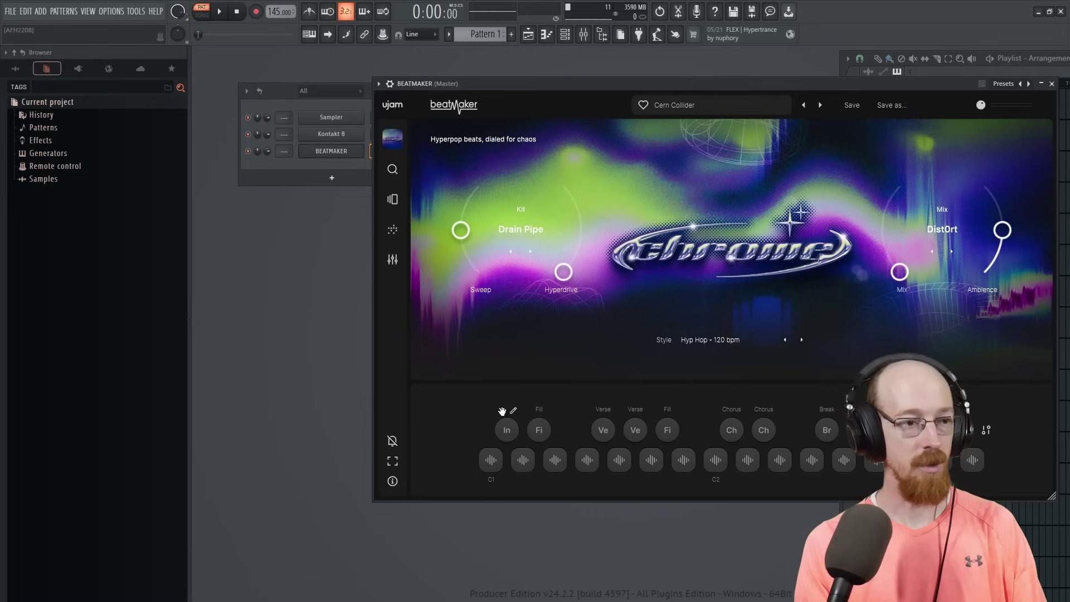
pyautogui.moveTo(502, 412); pyautogui.dragTo(346, 151)
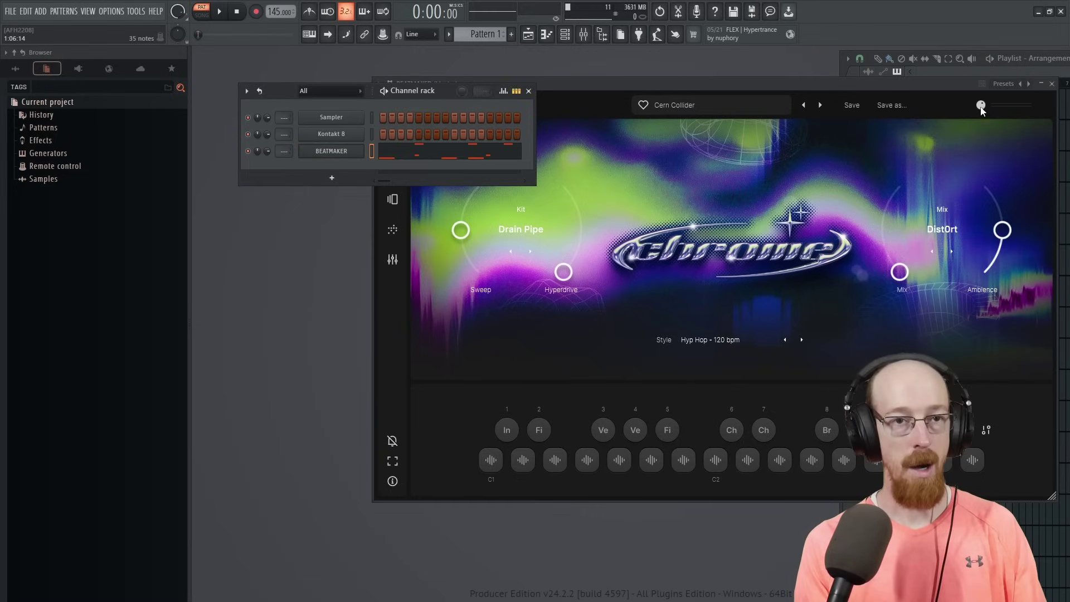
pyautogui.moveTo(922, 87); pyautogui.dragTo(872, 96)
pyautogui.click(914, 107)
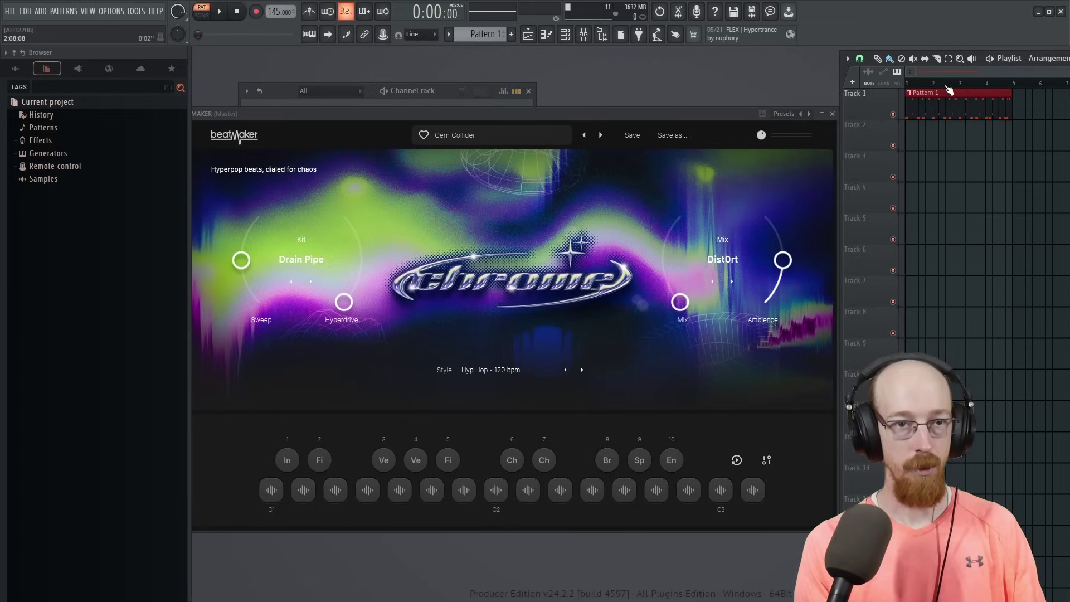
pyautogui.press('space')
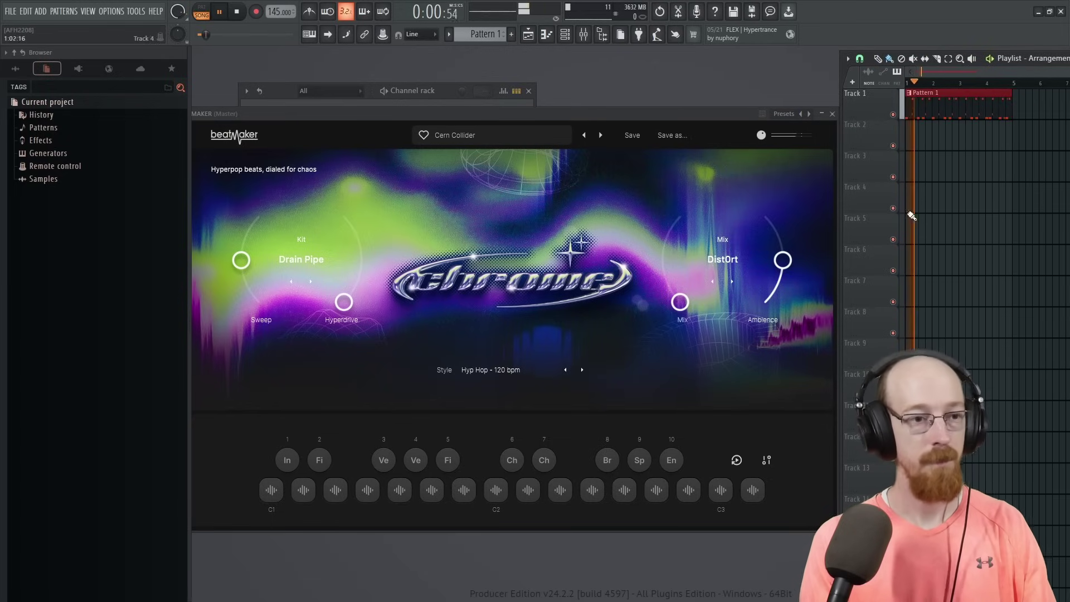
pyautogui.moveTo(621, 112); pyautogui.dragTo(698, 93)
# Stop playback, switch to a new Pattern 2, and audition the Fill pattern.
pyautogui.press('space')
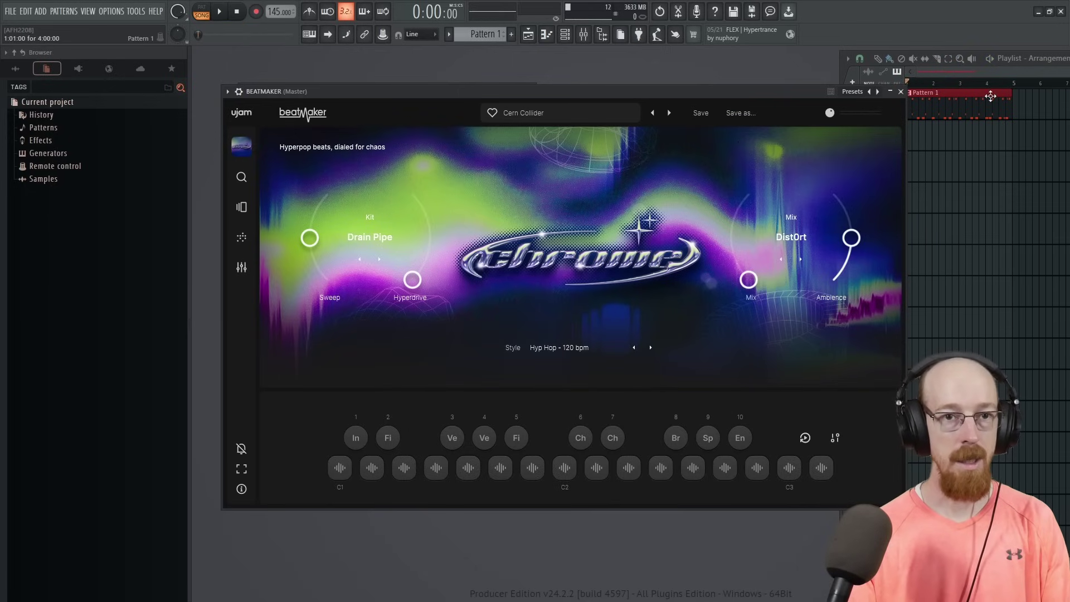
pyautogui.press('F4')
pyautogui.moveTo(557, 92); pyautogui.dragTo(764, 53)
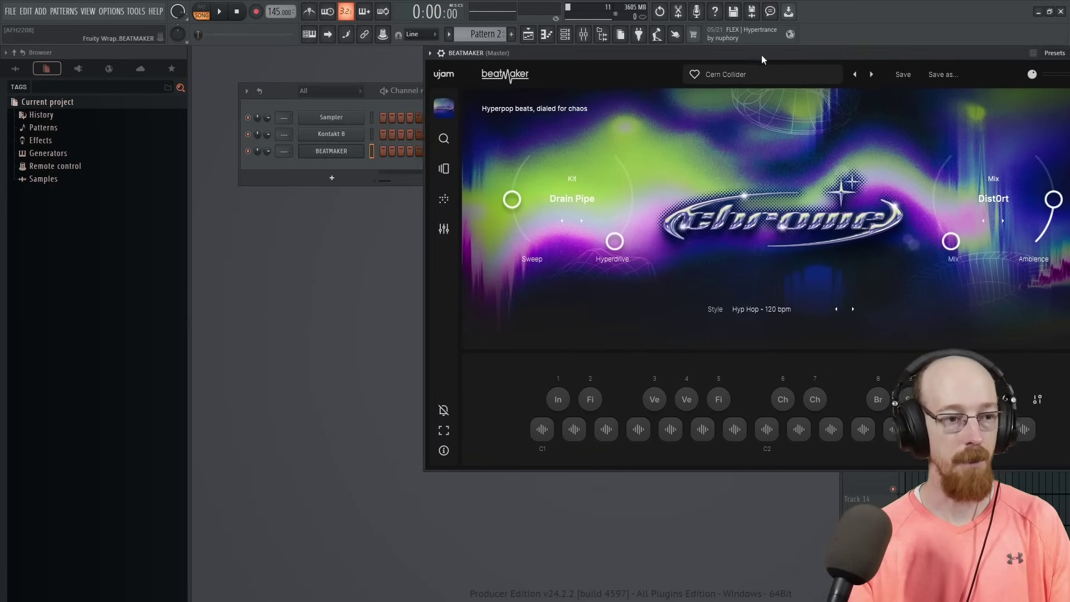
pyautogui.click(596, 399)
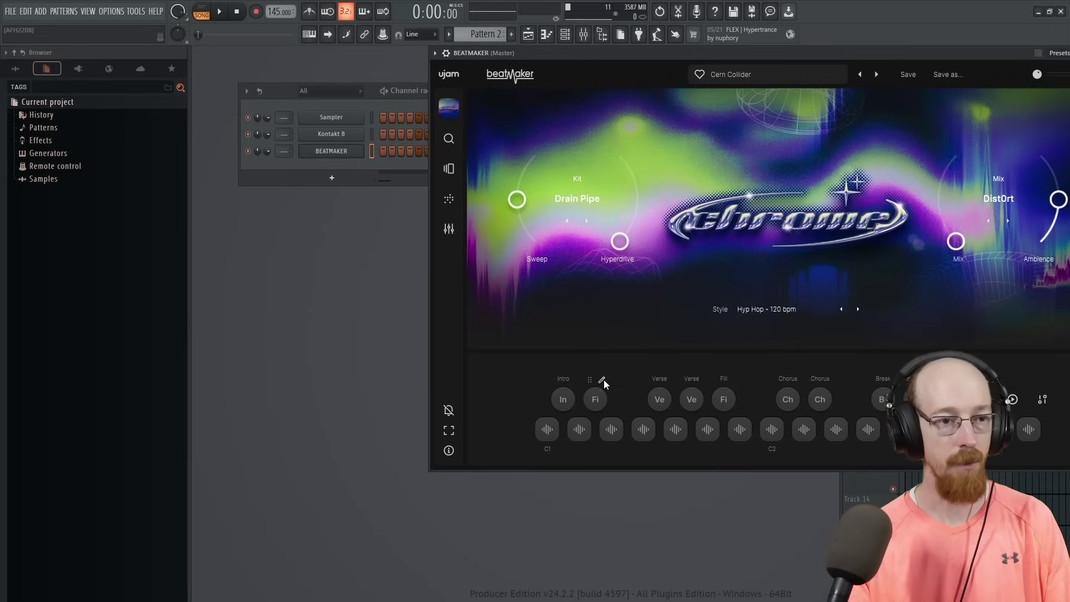
# Filter the loop browser to Fill, preview Bali Flipper fills, and assign Basement Grime Fill 2 to slot 2.
pyautogui.click(603, 381)
pyautogui.moveTo(781, 56); pyautogui.dragTo(607, 59)
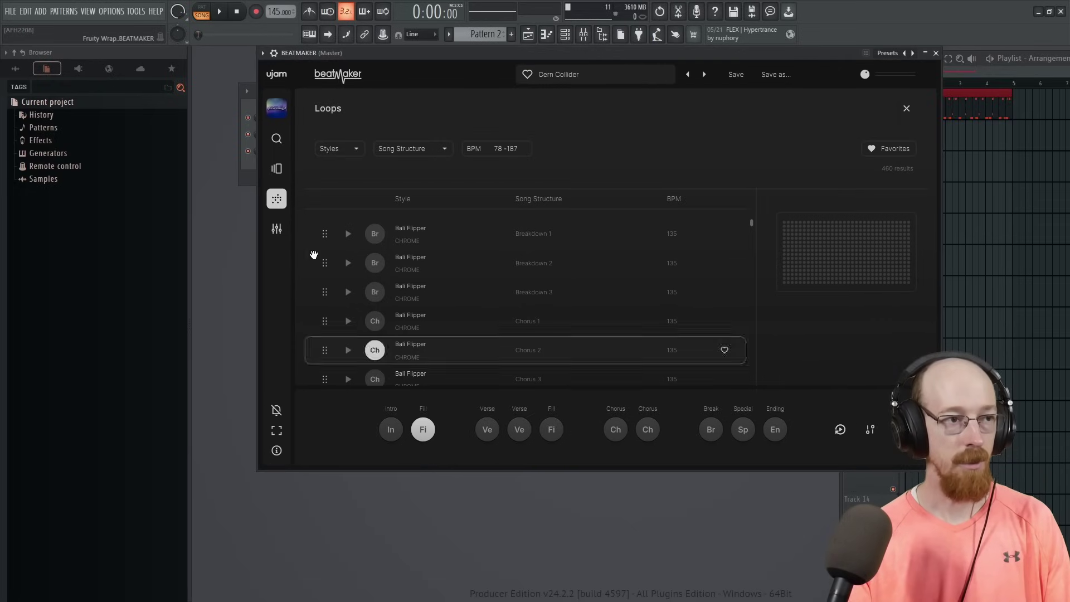
pyautogui.click(422, 152)
pyautogui.click(430, 238)
pyautogui.click(423, 145)
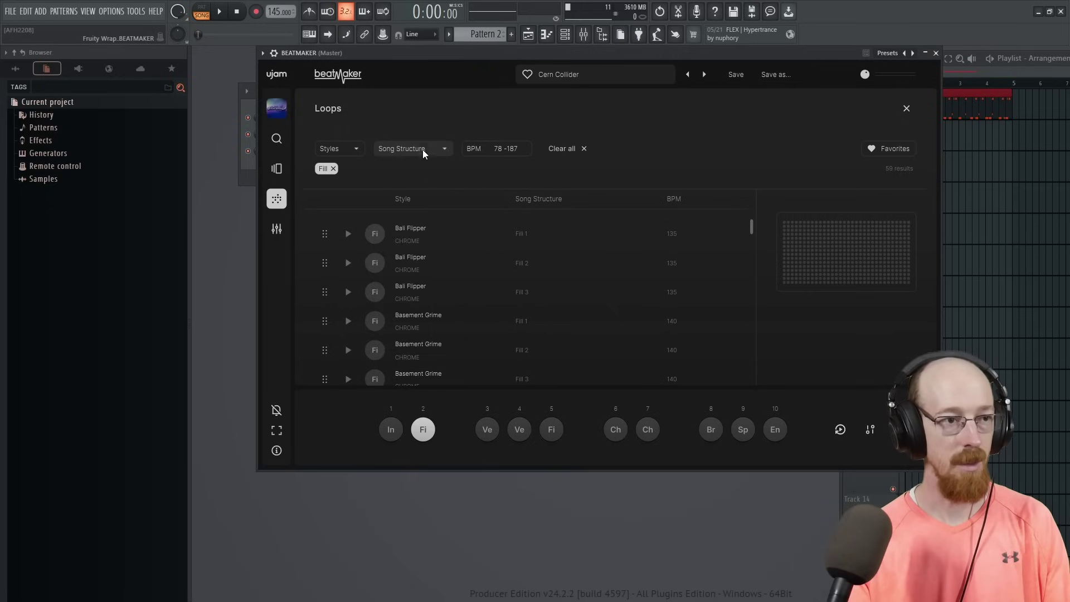
pyautogui.click(348, 234)
pyautogui.click(349, 262)
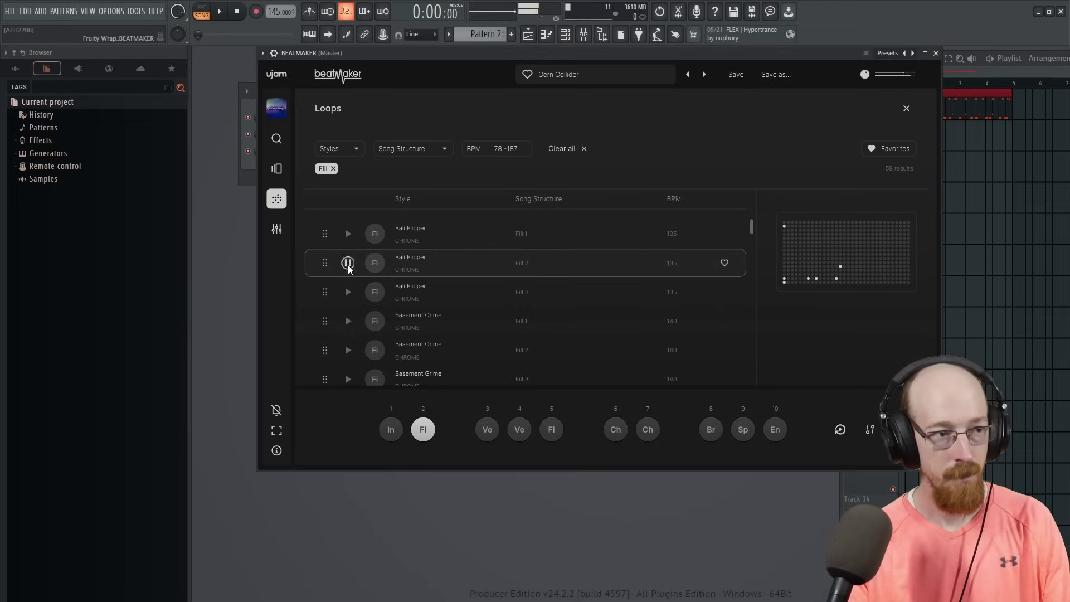
pyautogui.click(348, 292)
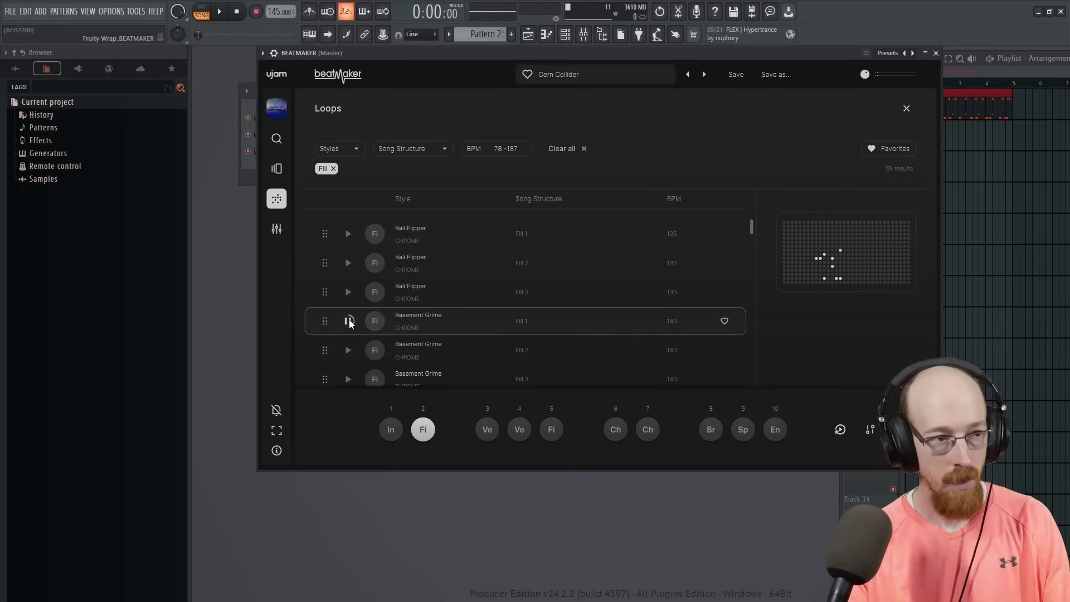
pyautogui.click(349, 349)
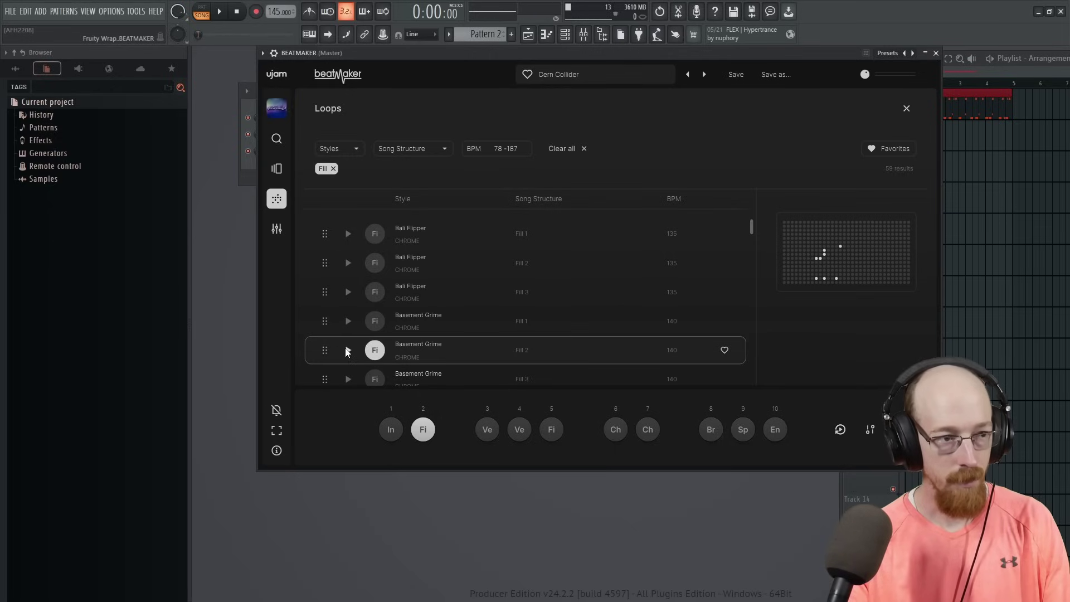
pyautogui.click(373, 349)
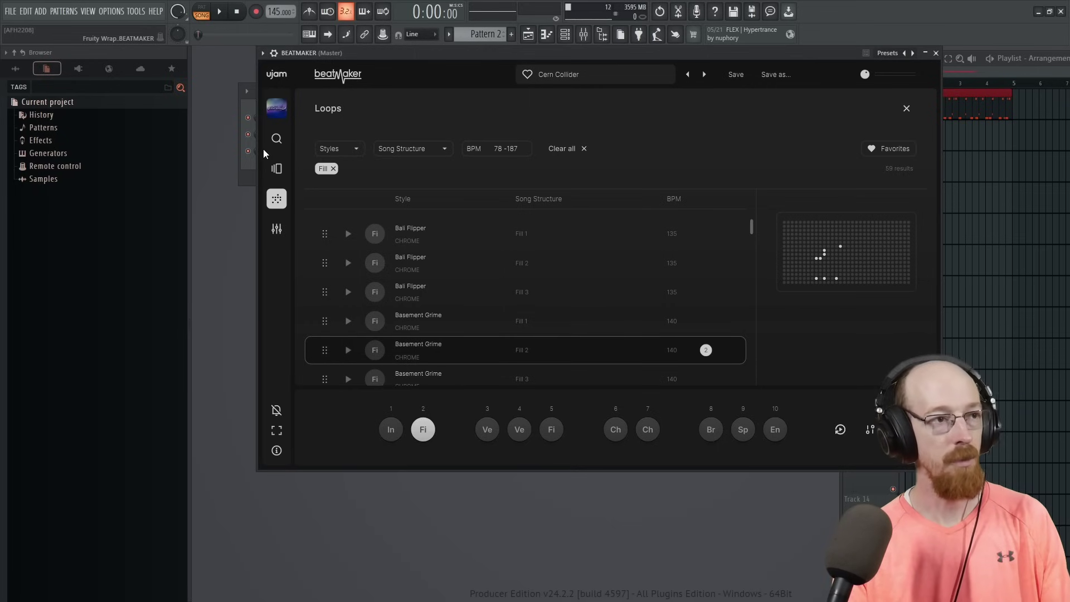
# Load the Basement Grime fill onto the BEATMAKER channel in Pattern 2.
pyautogui.click(275, 109)
pyautogui.moveTo(496, 50); pyautogui.dragTo(713, 49)
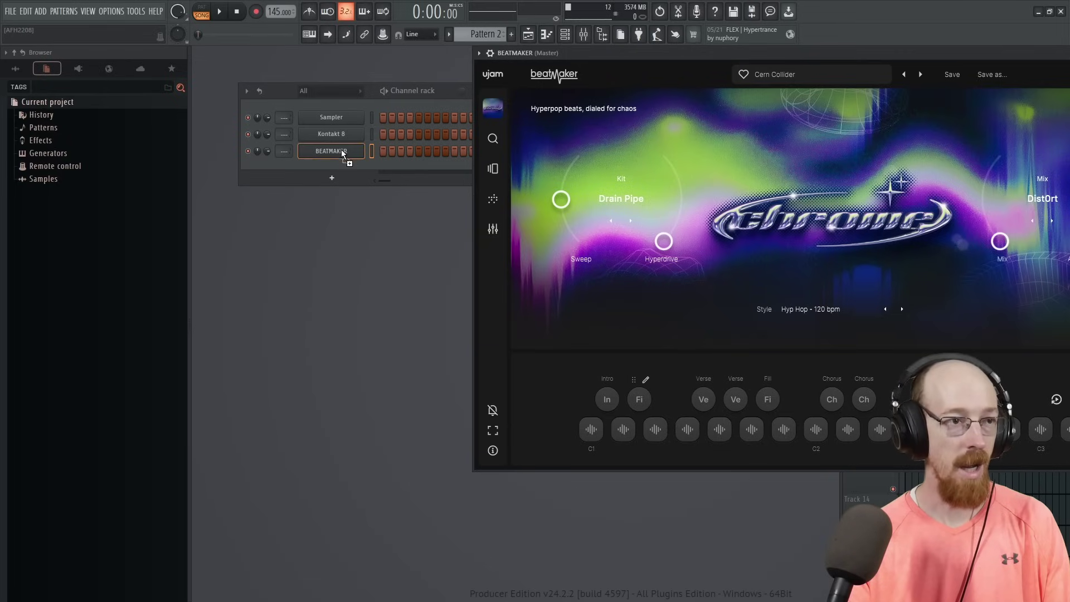
pyautogui.moveTo(341, 149); pyautogui.dragTo(341, 148)
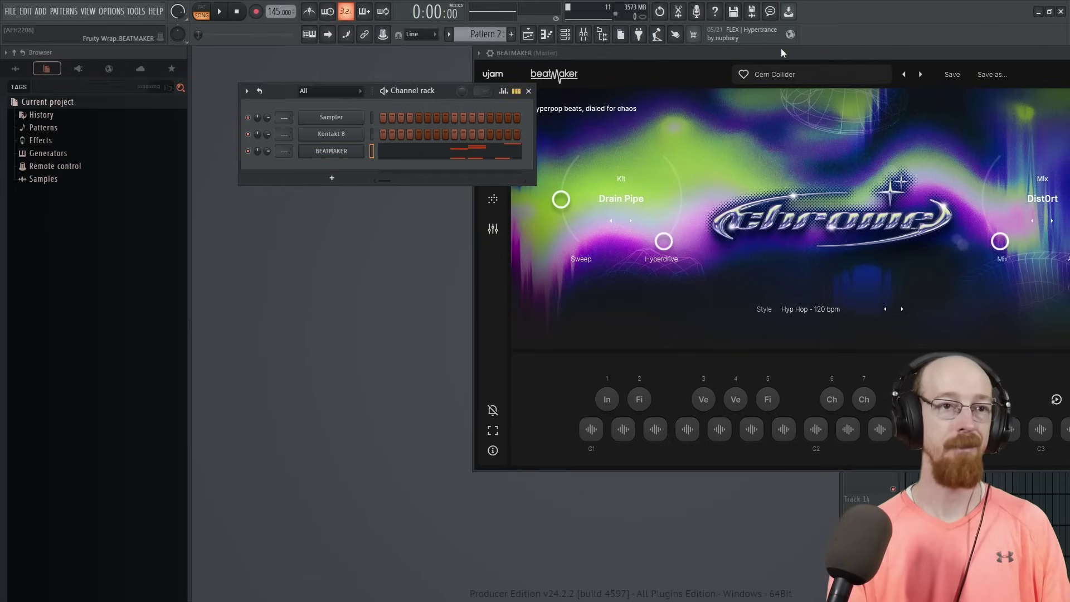
# Place the Pattern 2 clip on Track 1 right after Pattern 1 and play it back.
pyautogui.moveTo(781, 53); pyautogui.dragTo(501, 71)
pyautogui.click(1016, 136)
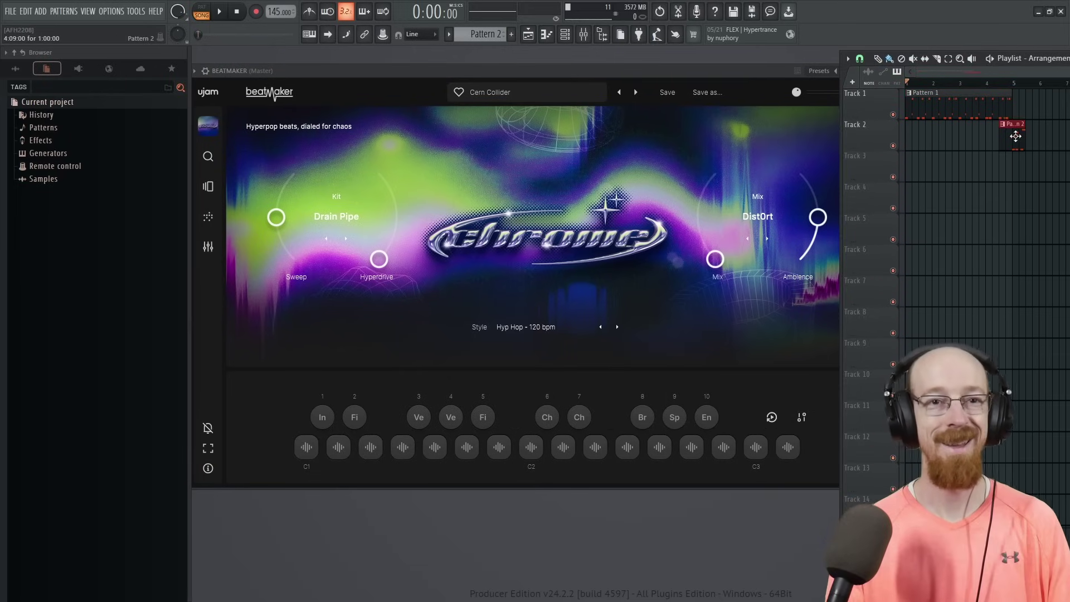
pyautogui.moveTo(1016, 136); pyautogui.dragTo(996, 111)
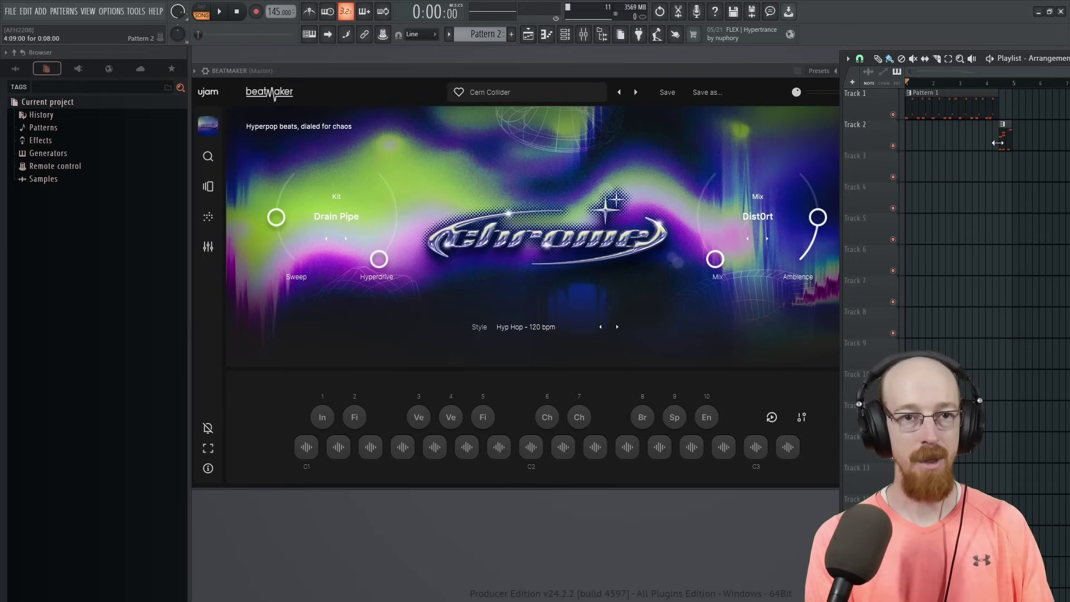
pyautogui.moveTo(1007, 142); pyautogui.dragTo(1006, 110)
pyautogui.press('space')
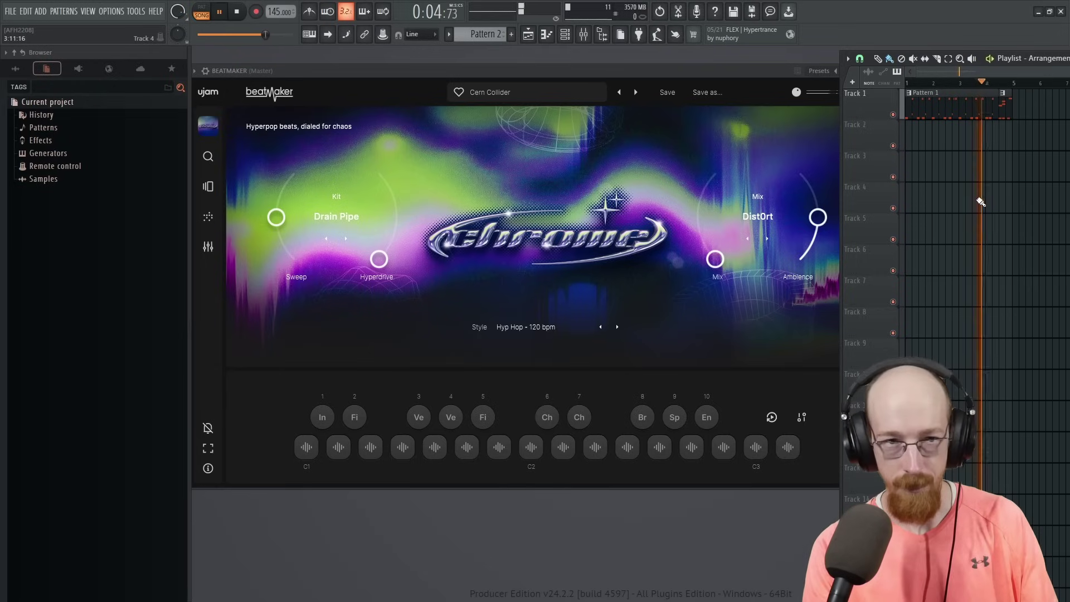
pyautogui.press('space')
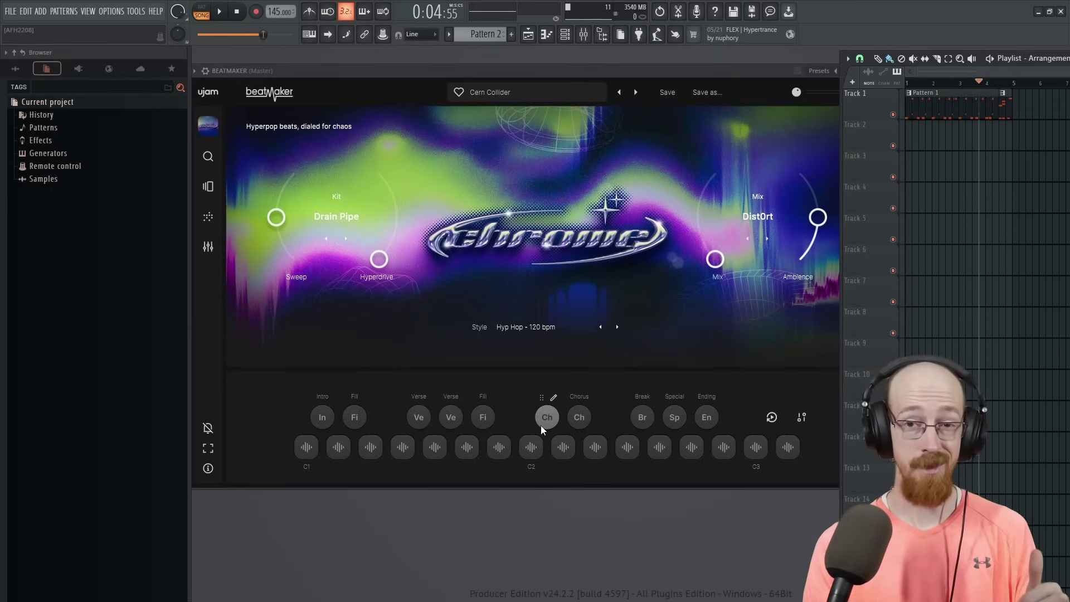
# Audition both chorus and both verse sections, then create a new empty Pattern 3.
pyautogui.click(580, 418)
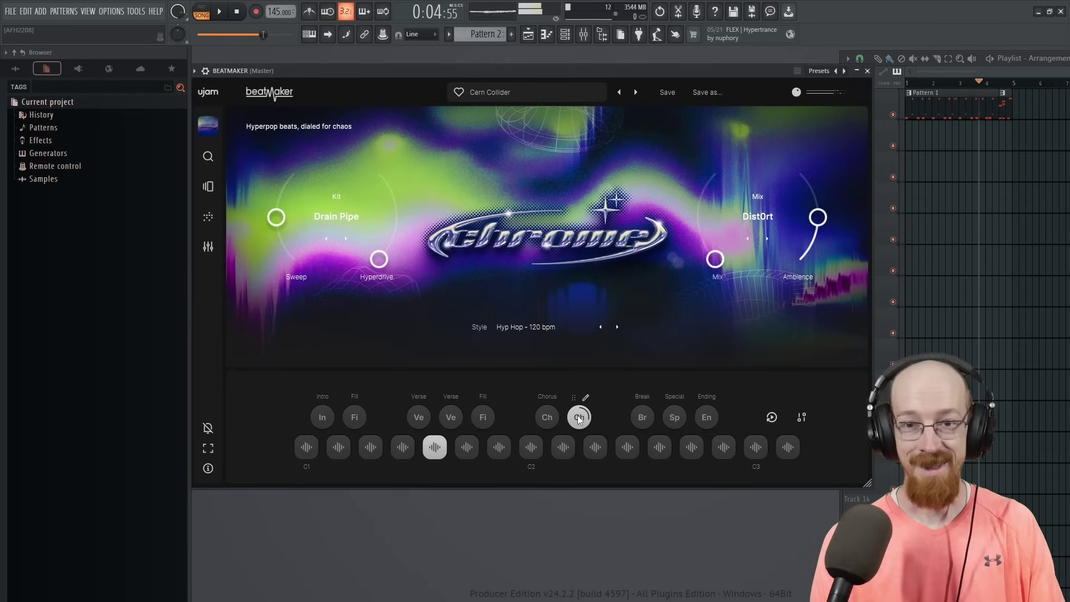
pyautogui.click(547, 418)
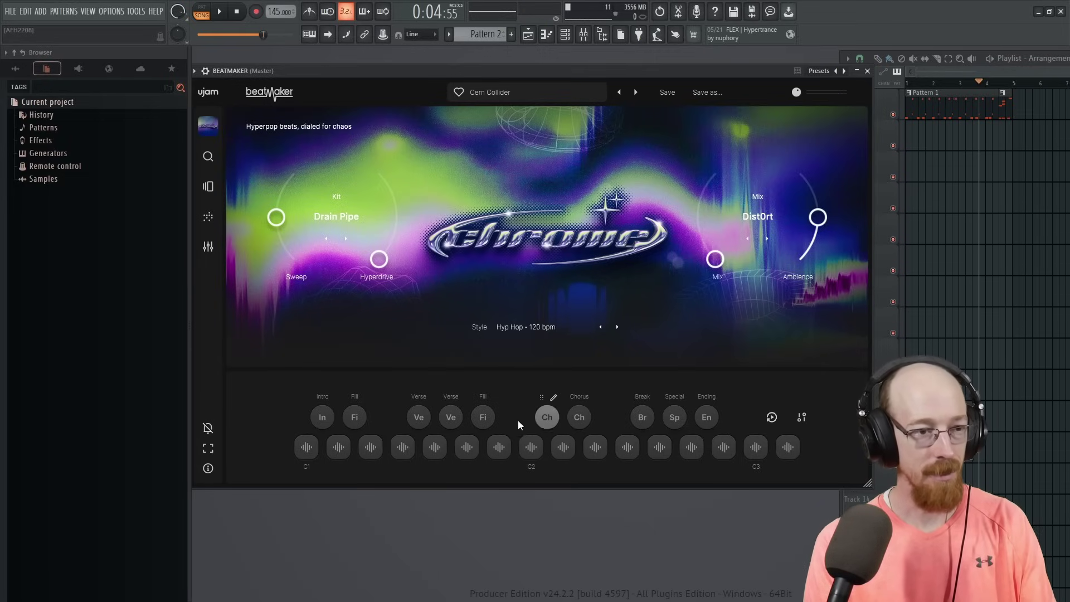
pyautogui.click(416, 418)
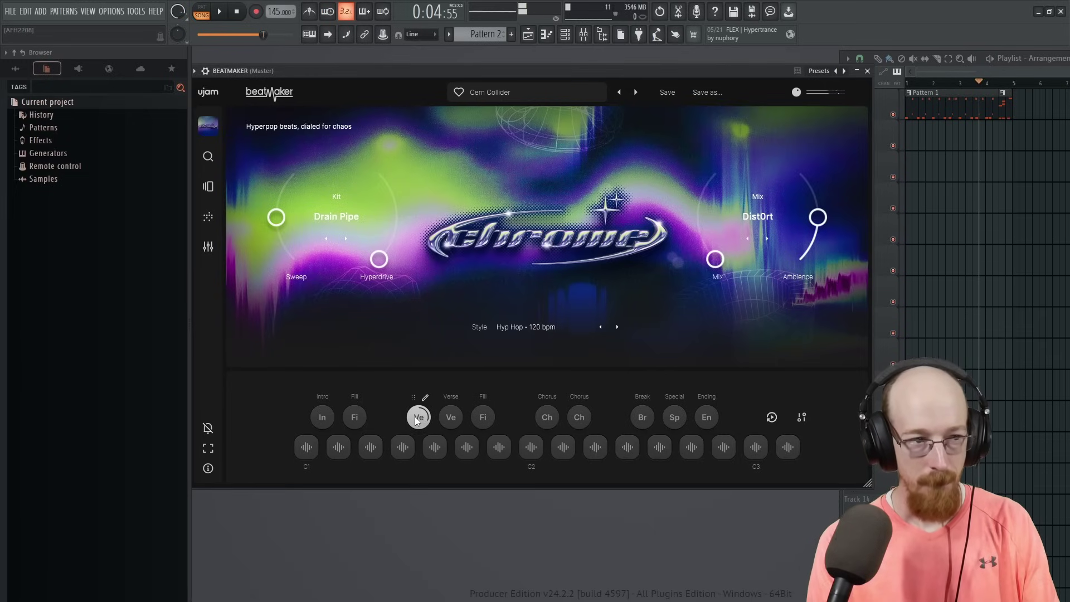
pyautogui.click(444, 417)
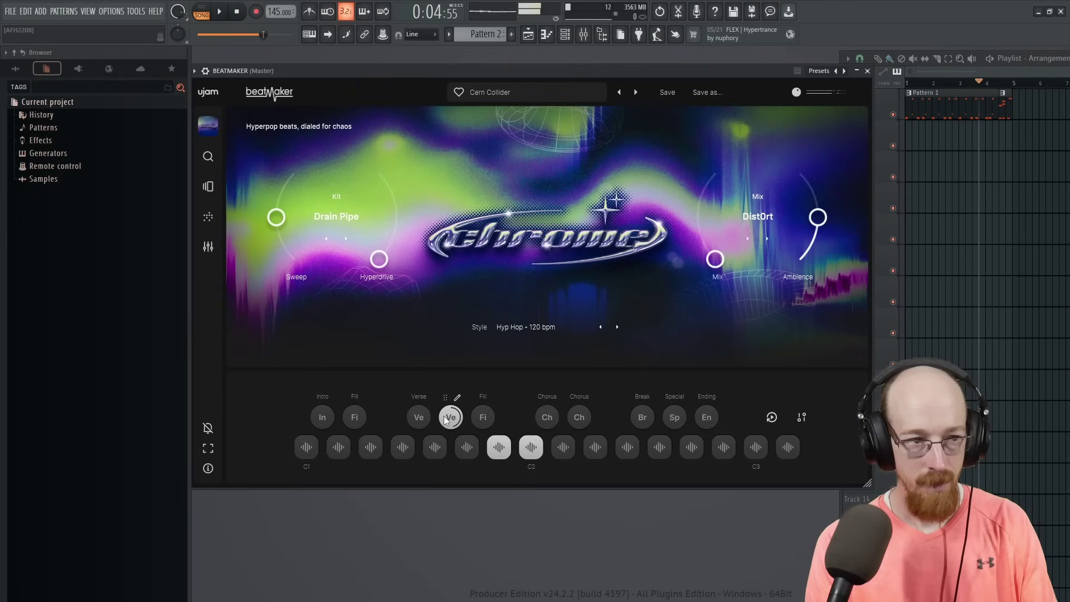
pyautogui.click(547, 418)
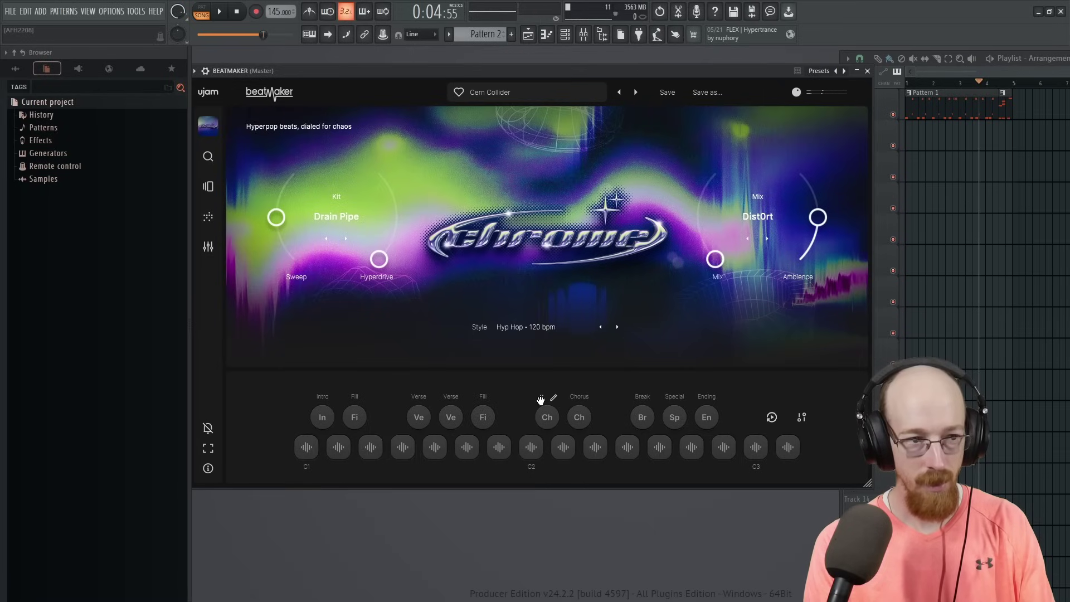
pyautogui.moveTo(644, 73); pyautogui.dragTo(796, 72)
pyautogui.click(512, 35)
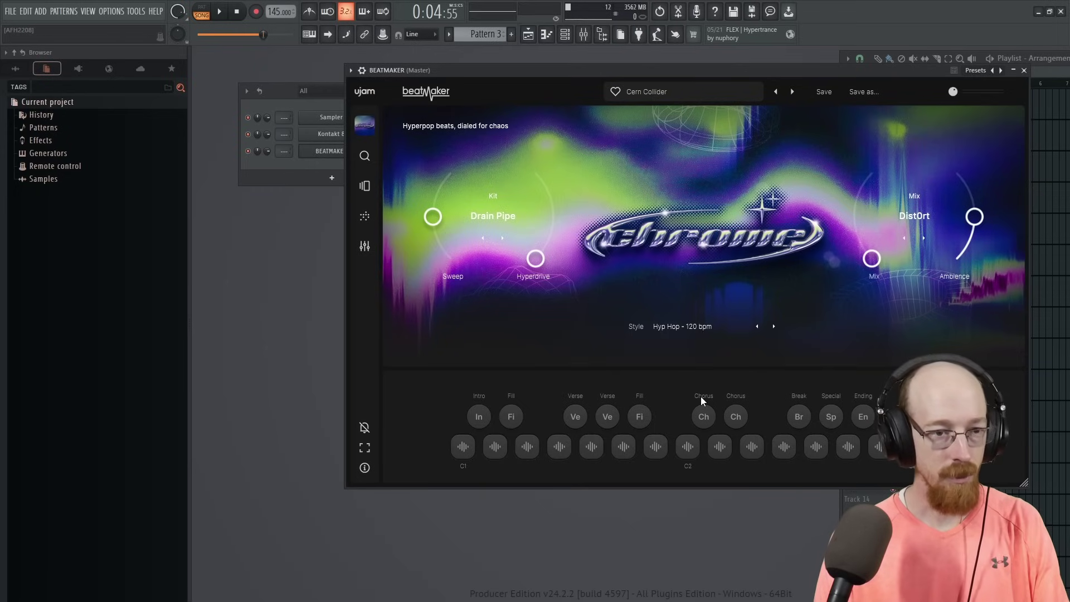
# Load the Beatmaker groove into Pattern 3, place it on Track 1 at bar 5, and play from the start.
pyautogui.moveTo(259, 174); pyautogui.dragTo(334, 158)
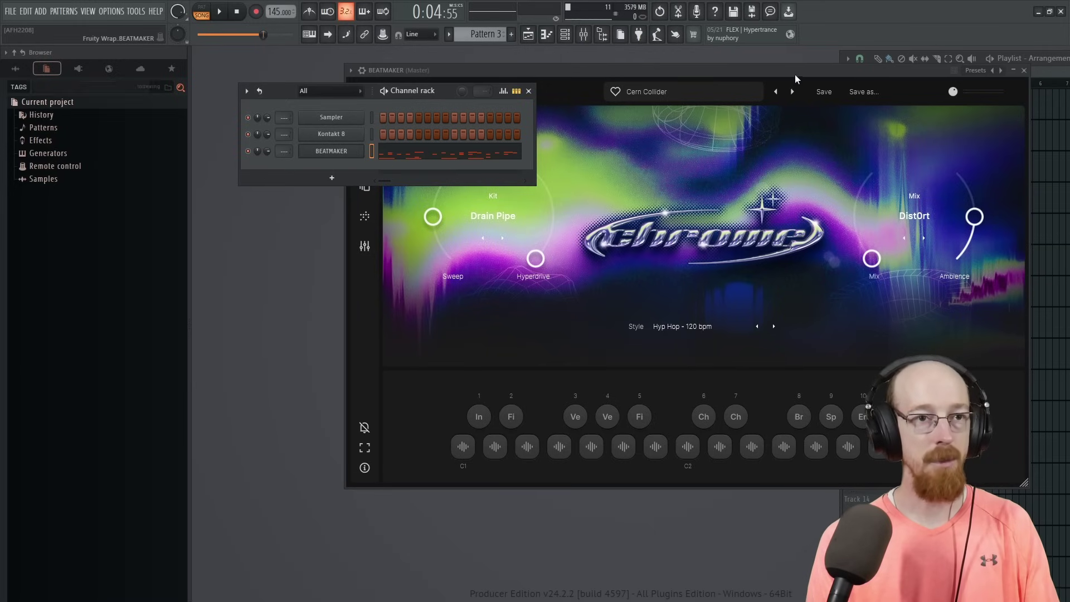
pyautogui.moveTo(852, 71); pyautogui.dragTo(665, 99)
pyautogui.moveTo(1039, 120); pyautogui.dragTo(1046, 105)
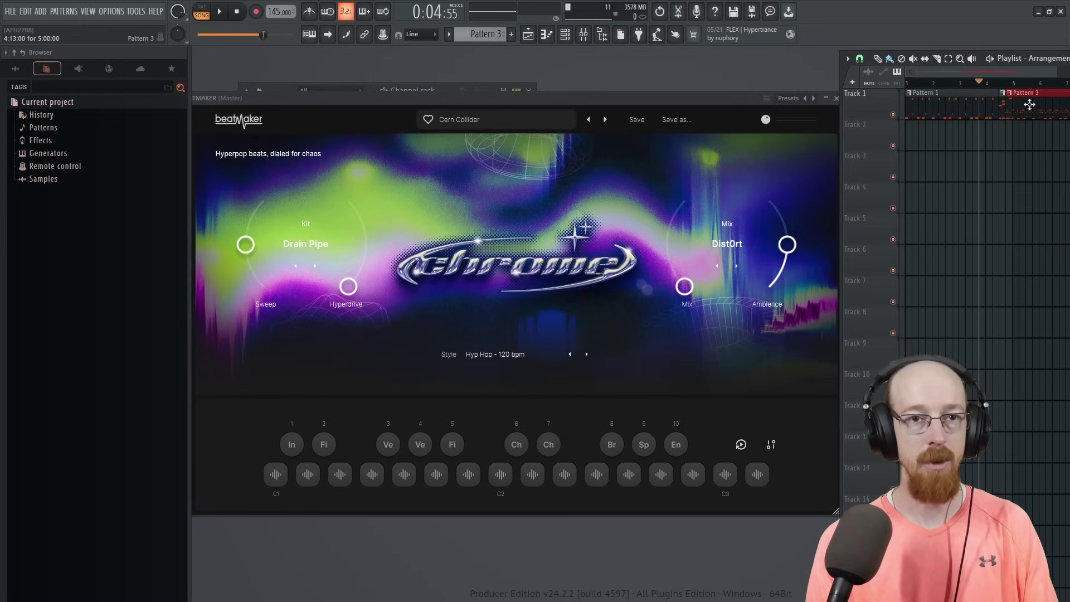
pyautogui.hscroll(5, 985, 159)
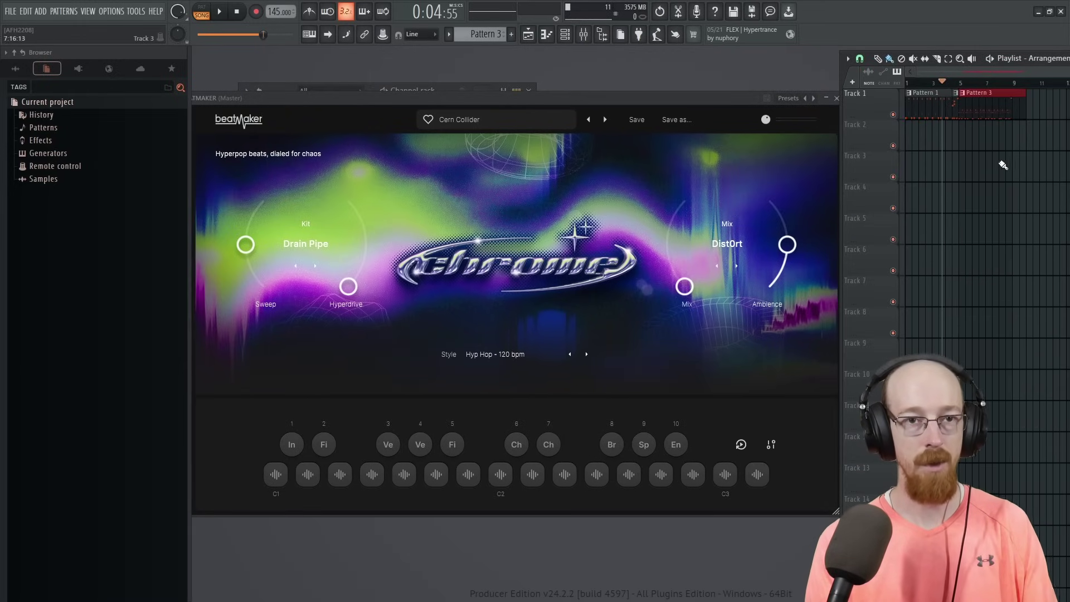
pyautogui.scroll(-3, 973, 167)
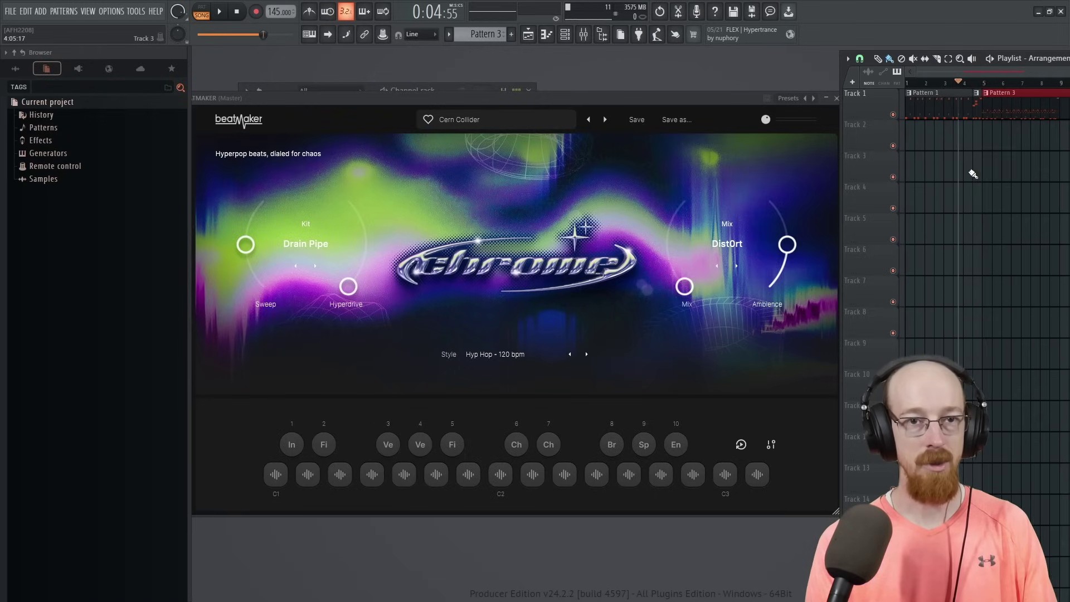
pyautogui.press('space')
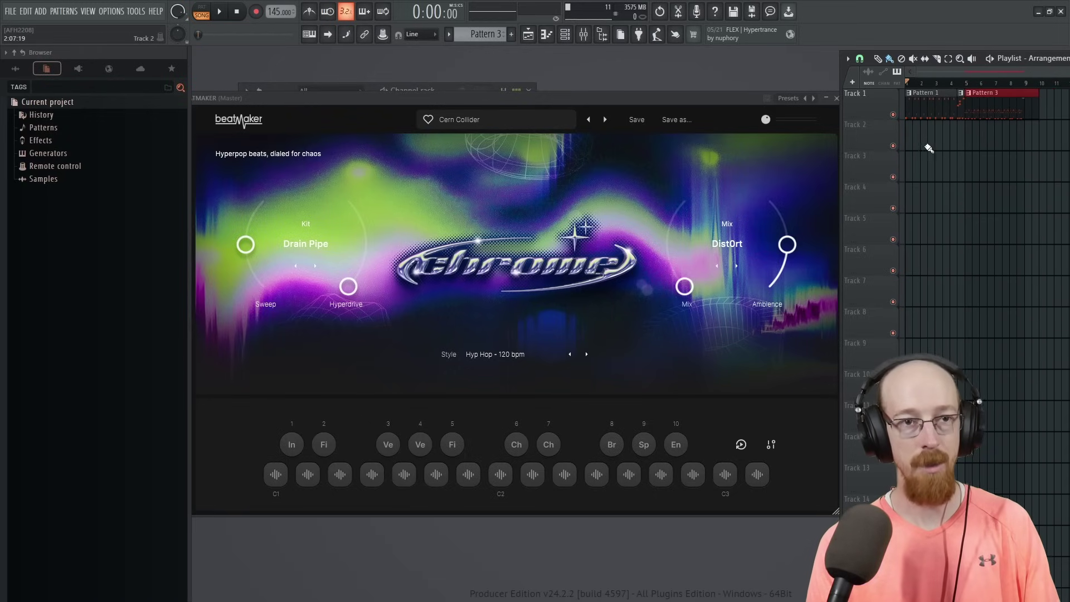
pyautogui.press('space')
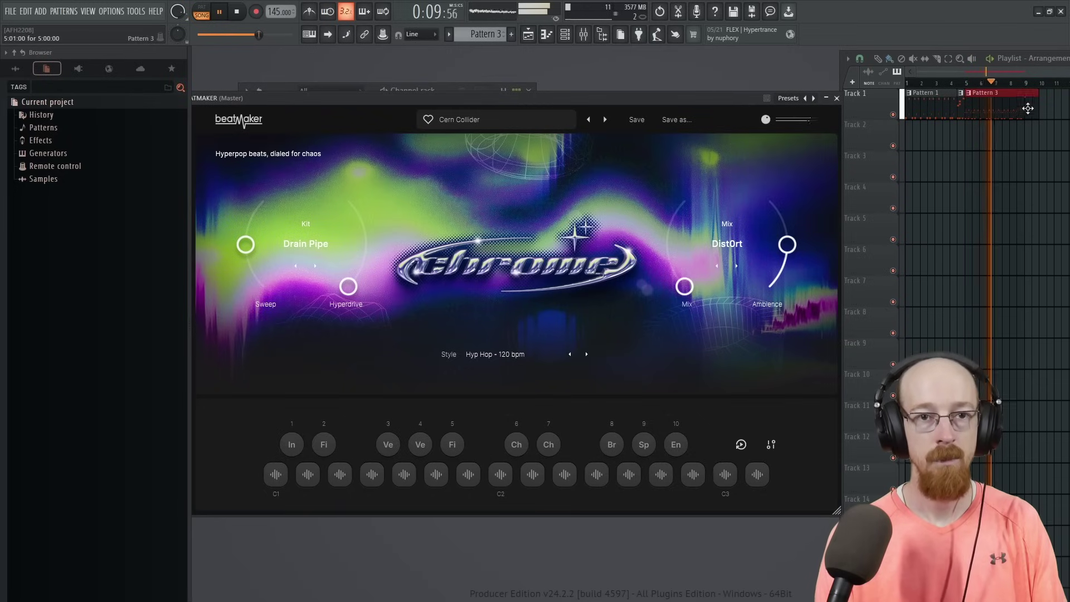
# Shorten the Pattern 3 clip to four bars, add a second copy after it, and audition the fill.
pyautogui.moveTo(1029, 107); pyautogui.dragTo(1004, 117)
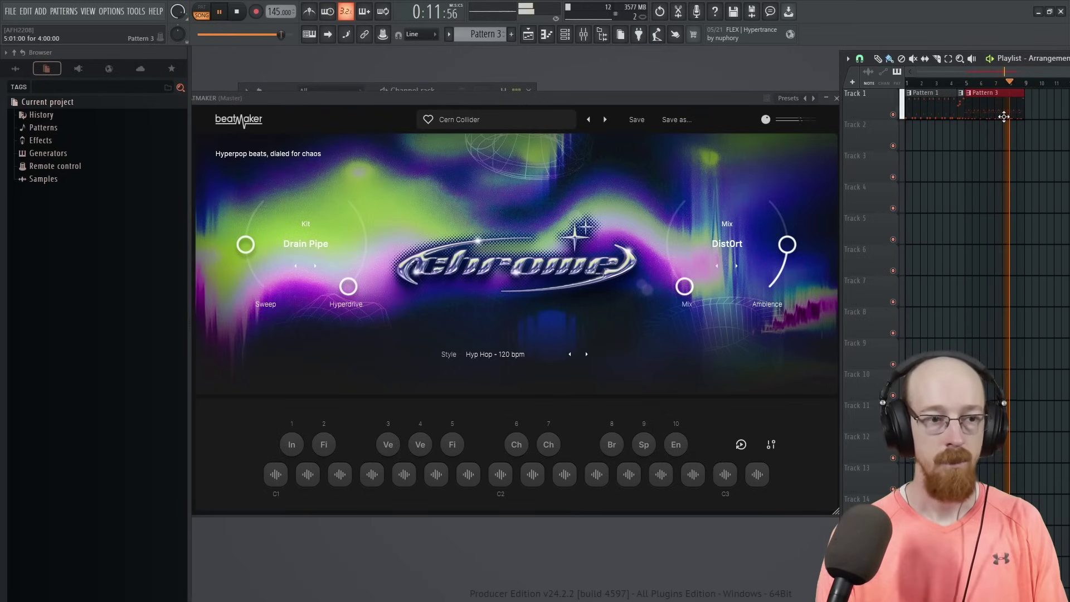
pyautogui.click(1053, 114)
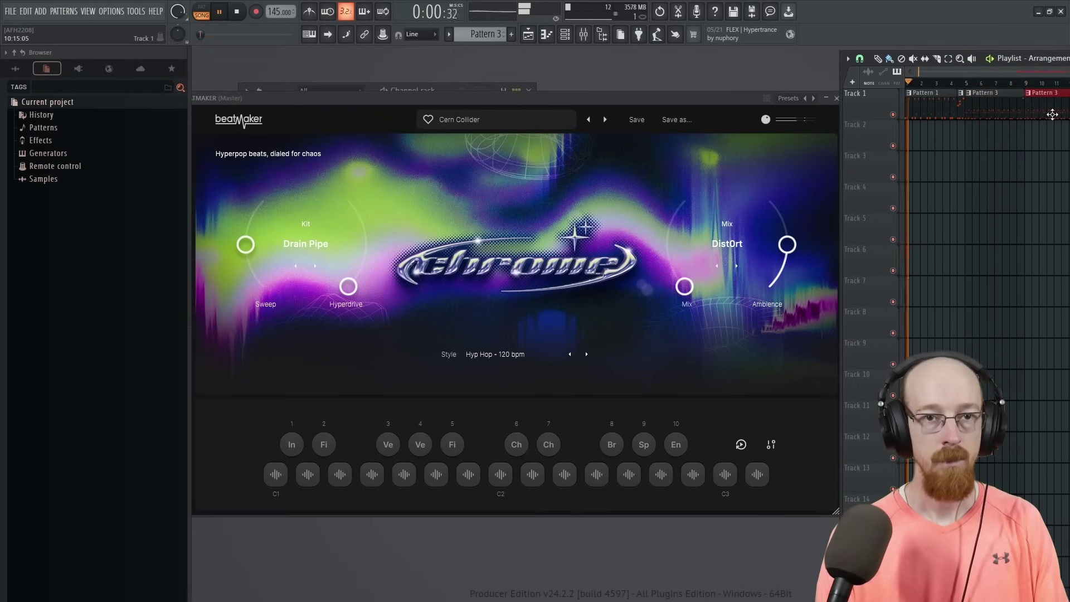
pyautogui.press('space')
pyautogui.hscroll(3, 963, 163)
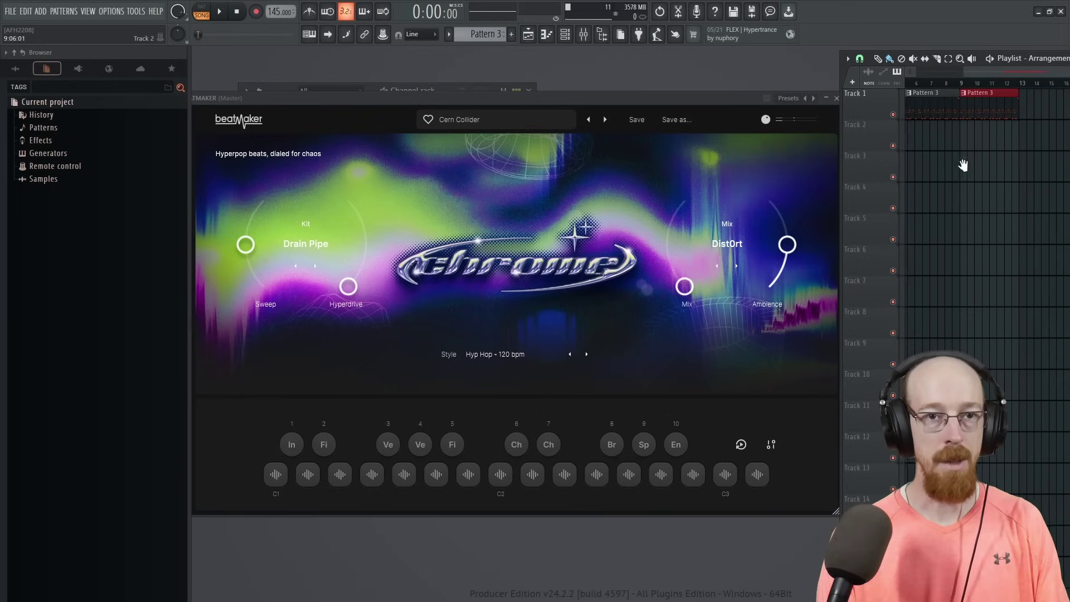
pyautogui.click(453, 445)
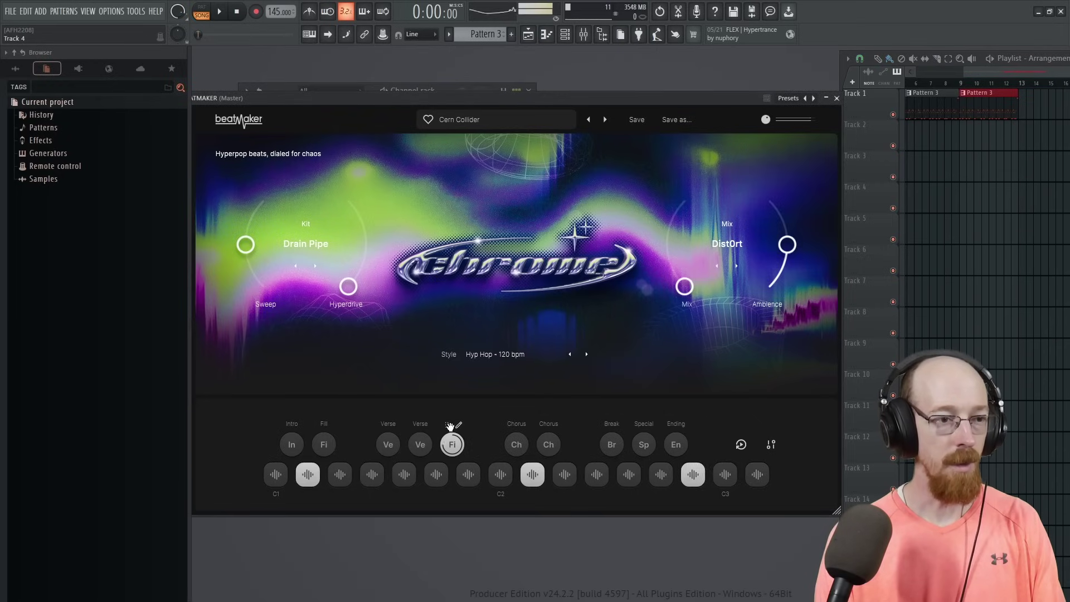
# Create Pattern 4 and place a clip of it on Track 2.
pyautogui.moveTo(622, 101); pyautogui.dragTo(752, 92)
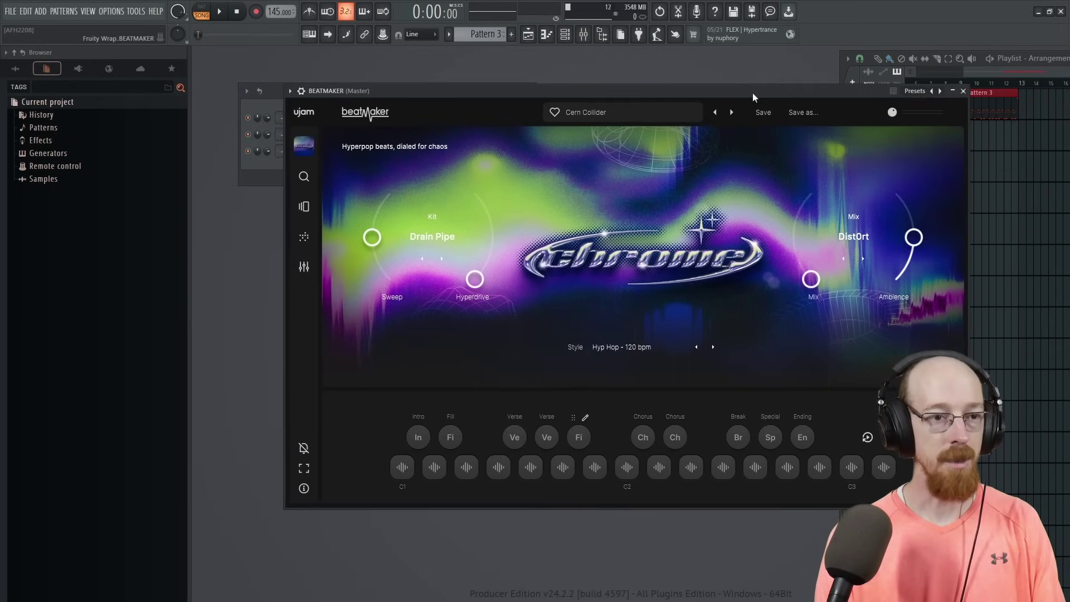
pyautogui.click(511, 34)
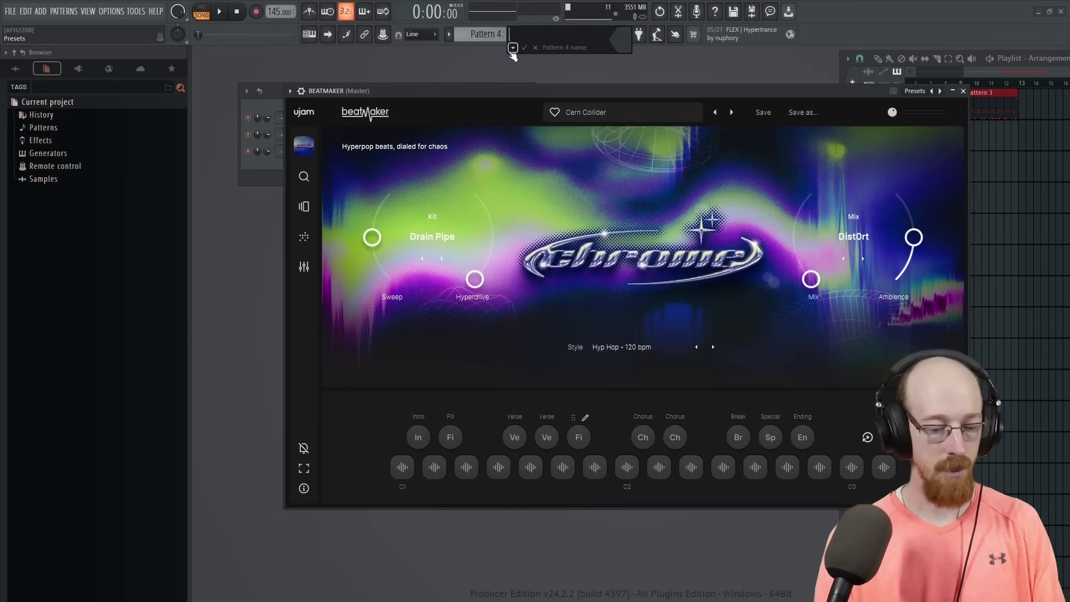
pyautogui.moveTo(550, 93); pyautogui.dragTo(670, 102)
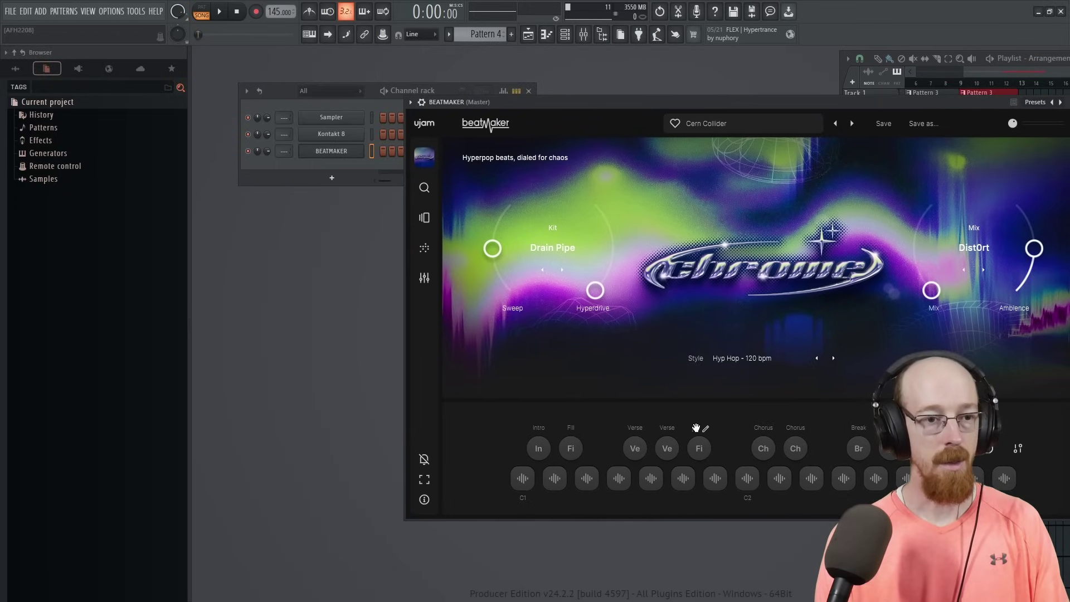
pyautogui.click(332, 151)
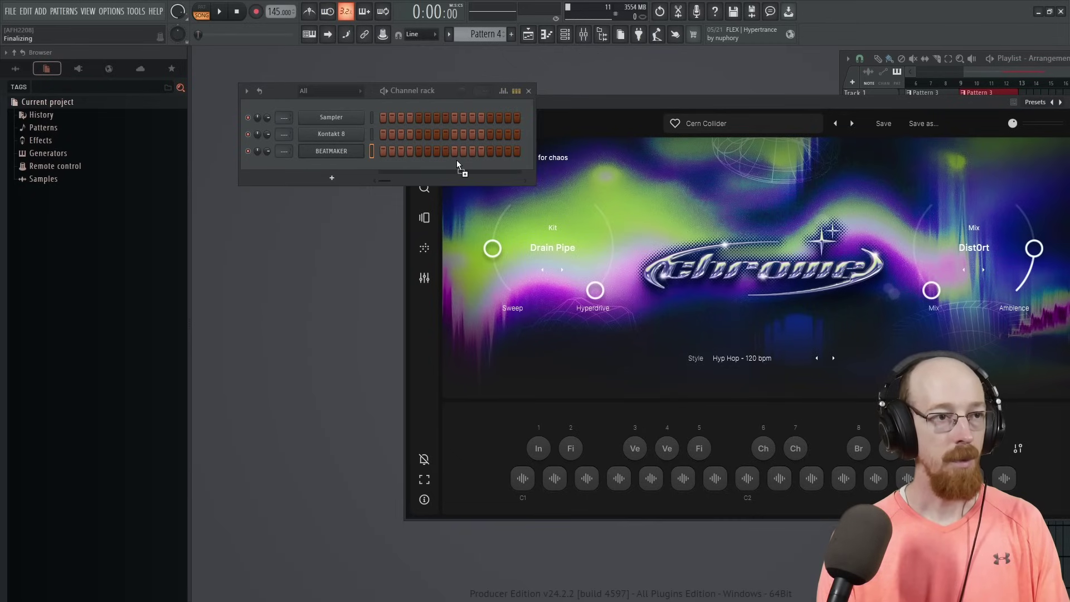
pyautogui.click(704, 101)
pyautogui.moveTo(704, 101); pyautogui.dragTo(465, 115)
pyautogui.click(1005, 144)
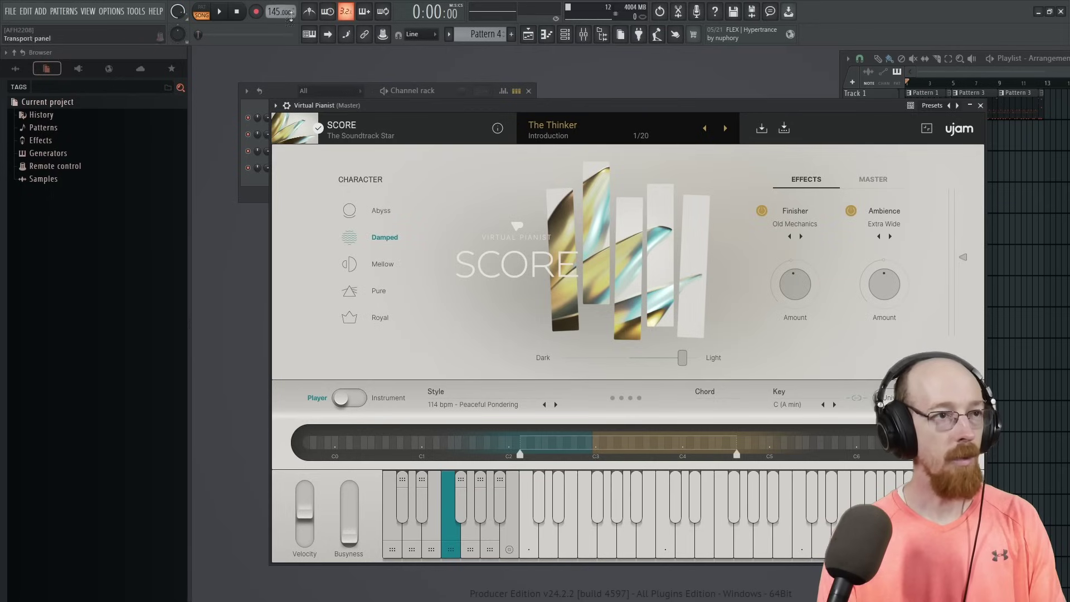
# Open the Virtual Pianist piano roll and preview the D4 note.
pyautogui.scroll(-1, 507, 37)
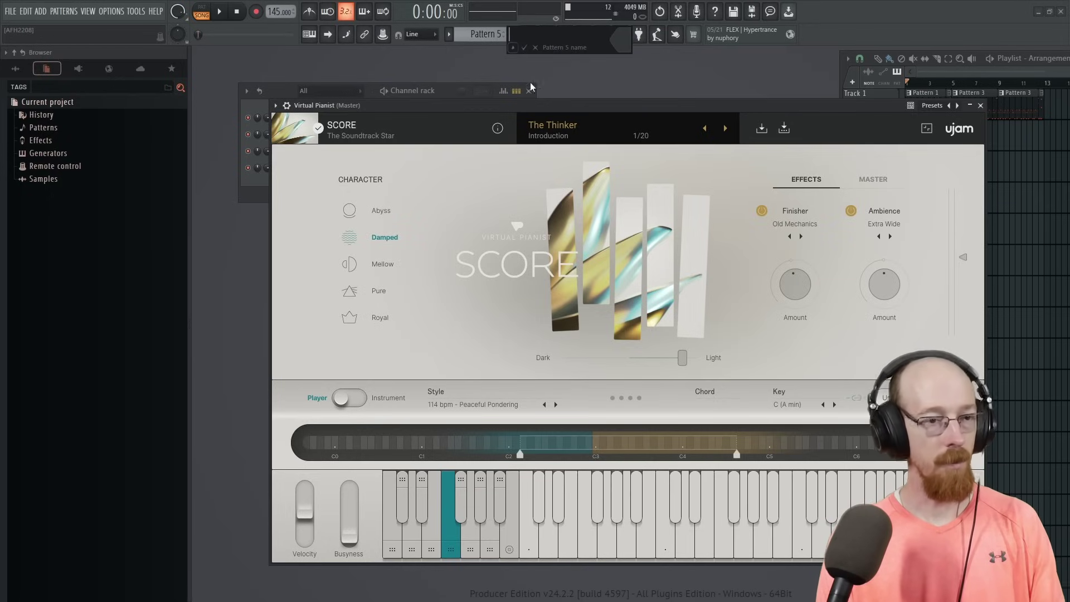
pyautogui.moveTo(550, 106); pyautogui.dragTo(639, 98)
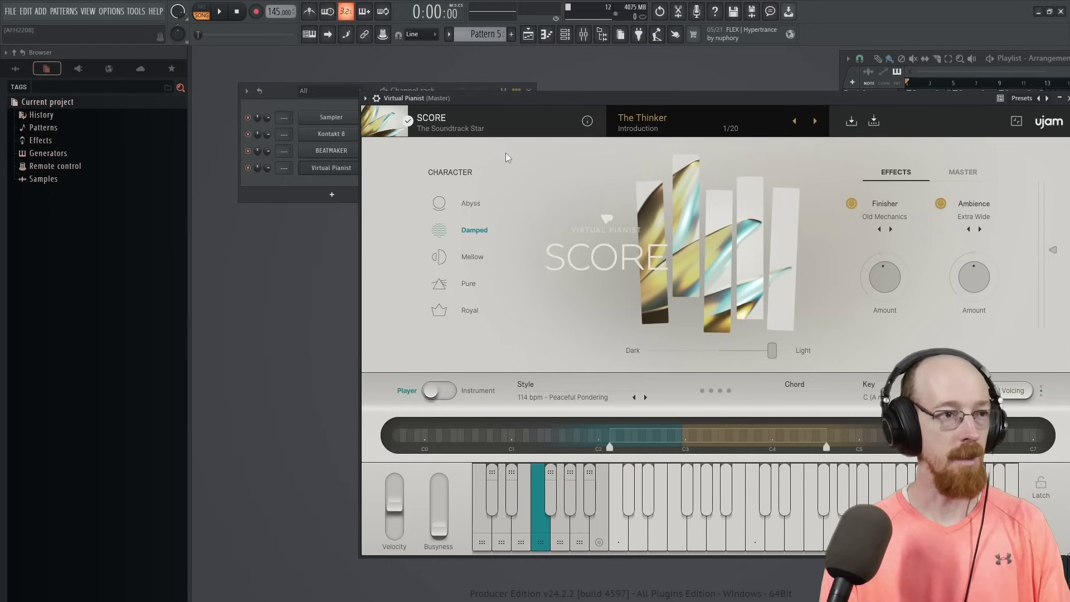
pyautogui.rightClick(326, 173)
pyautogui.click(408, 165)
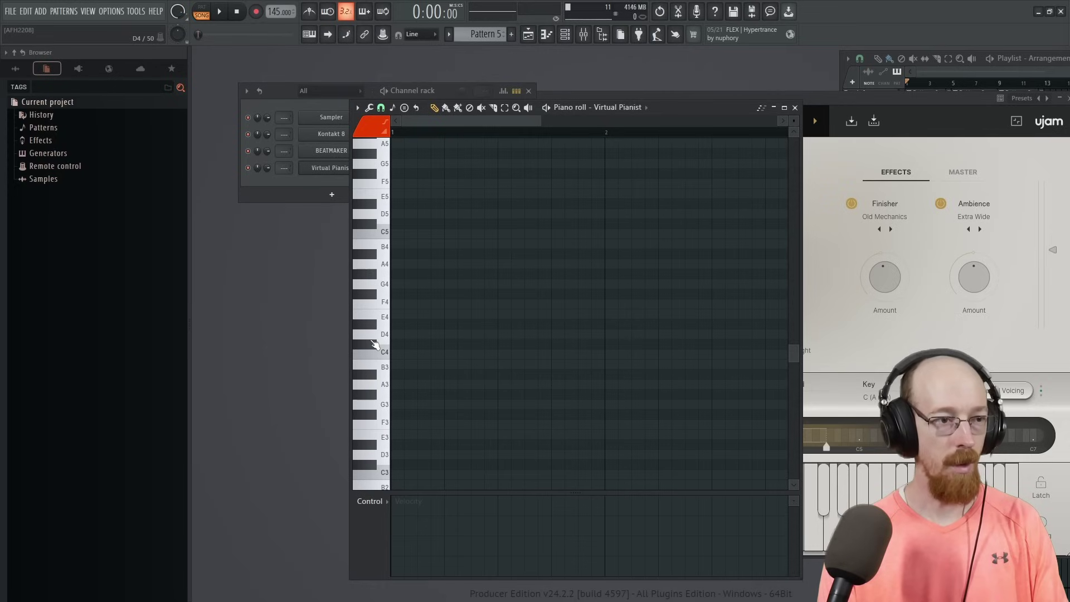
pyautogui.click(373, 339)
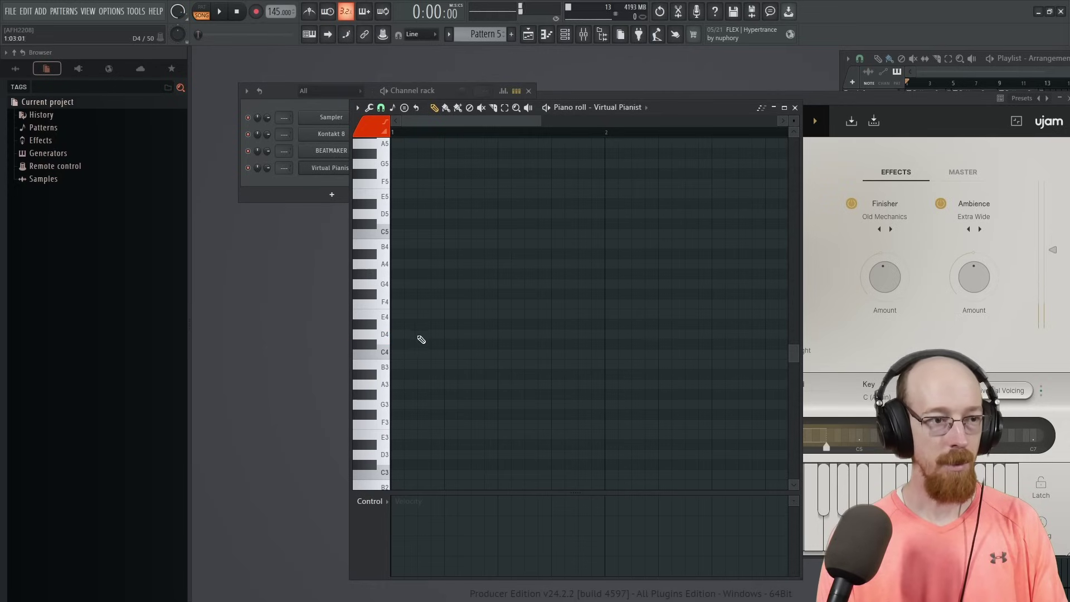
pyautogui.click(855, 109)
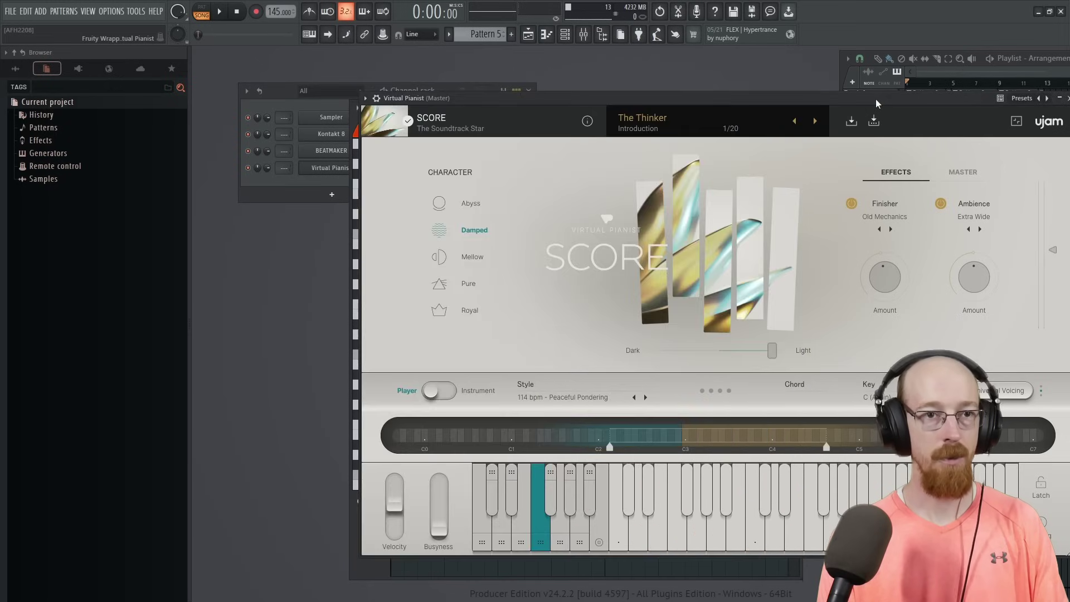
# Audition Virtual Pianist phrases with a G major chord, then place a short G4 note at bar 1.
pyautogui.click(680, 533)
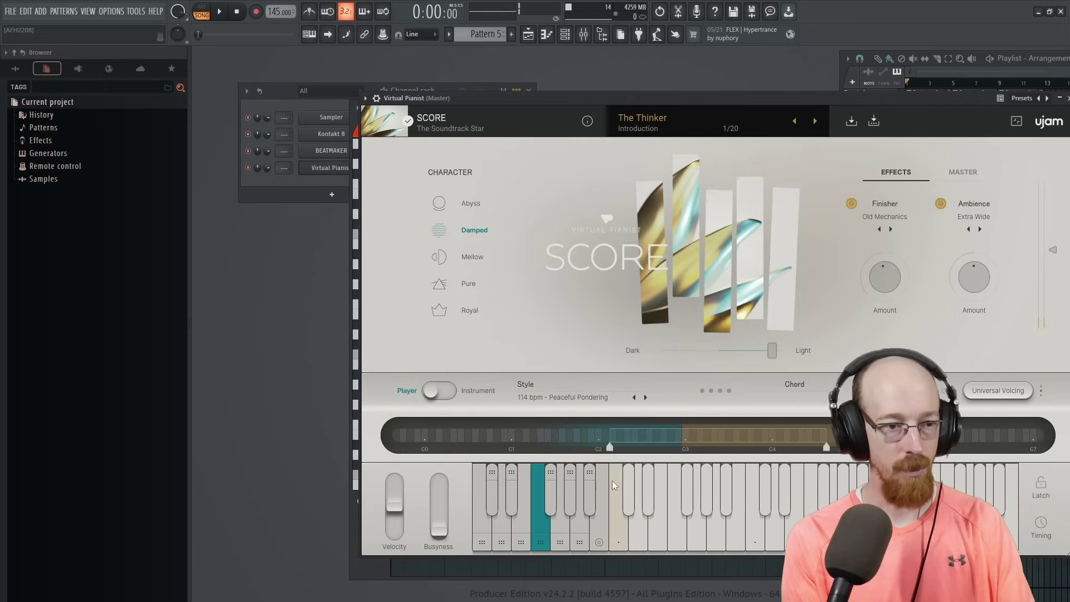
pyautogui.click(580, 527)
pyautogui.click(700, 532)
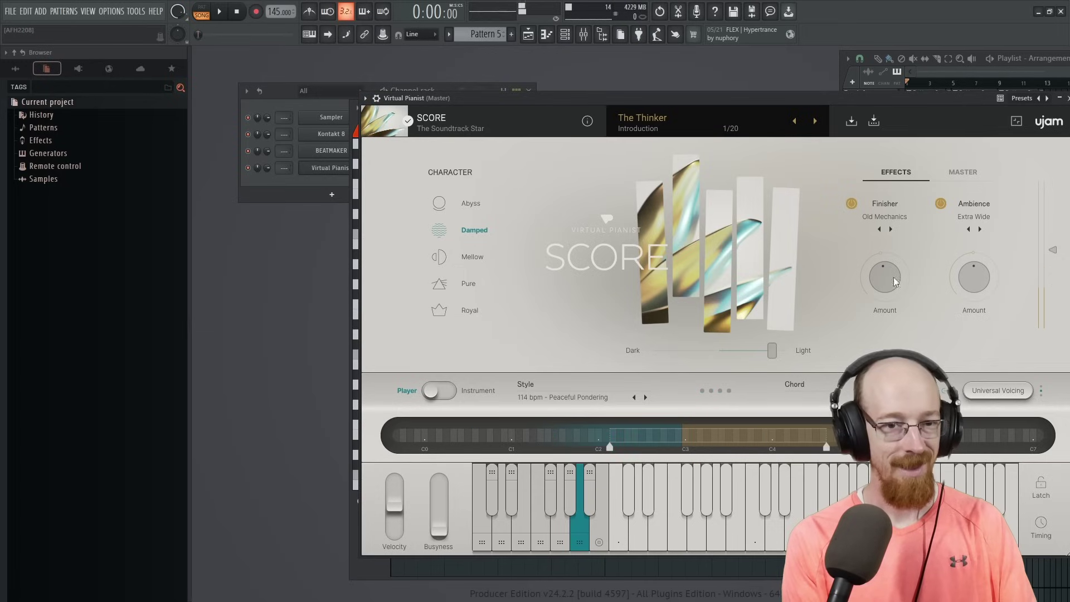
pyautogui.moveTo(948, 95); pyautogui.dragTo(798, 96)
pyautogui.click(920, 99)
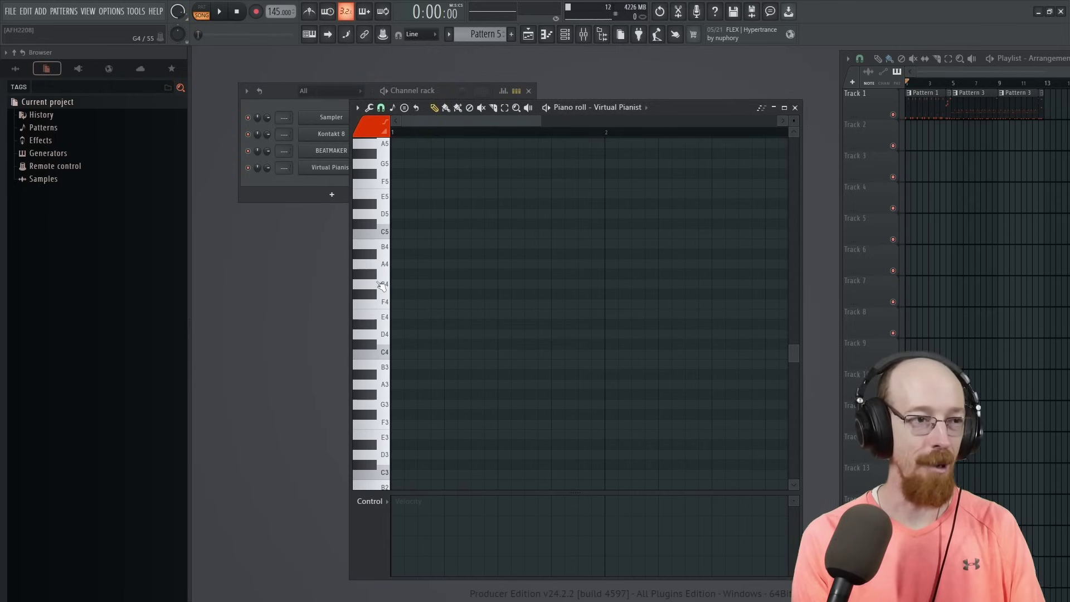
pyautogui.click(404, 285)
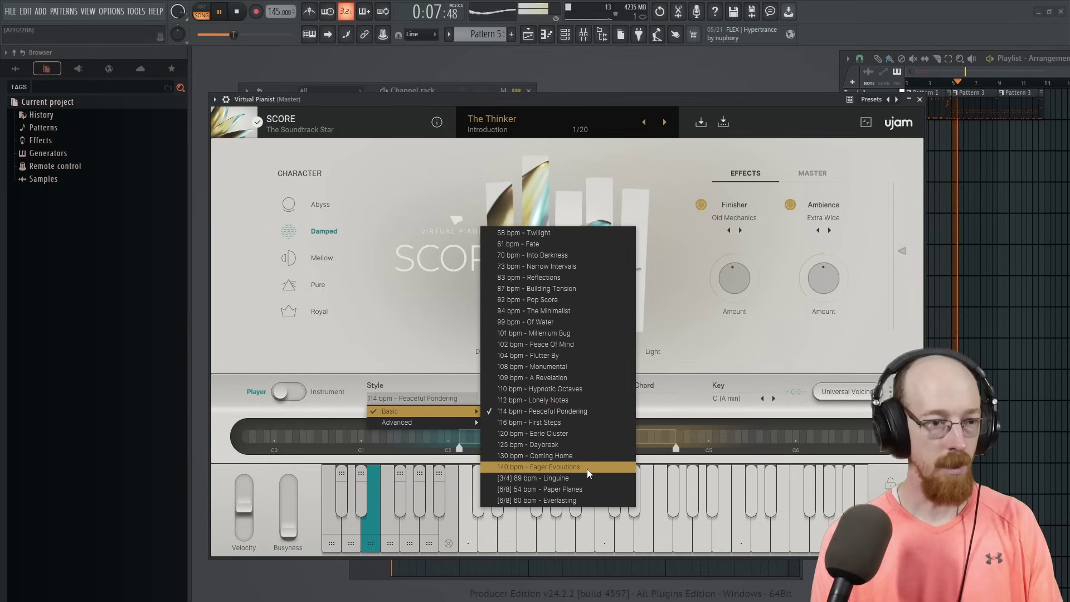
# Set the Virtual Pianist style to 140 bpm - Eager Evolutions.
pyautogui.click(587, 470)
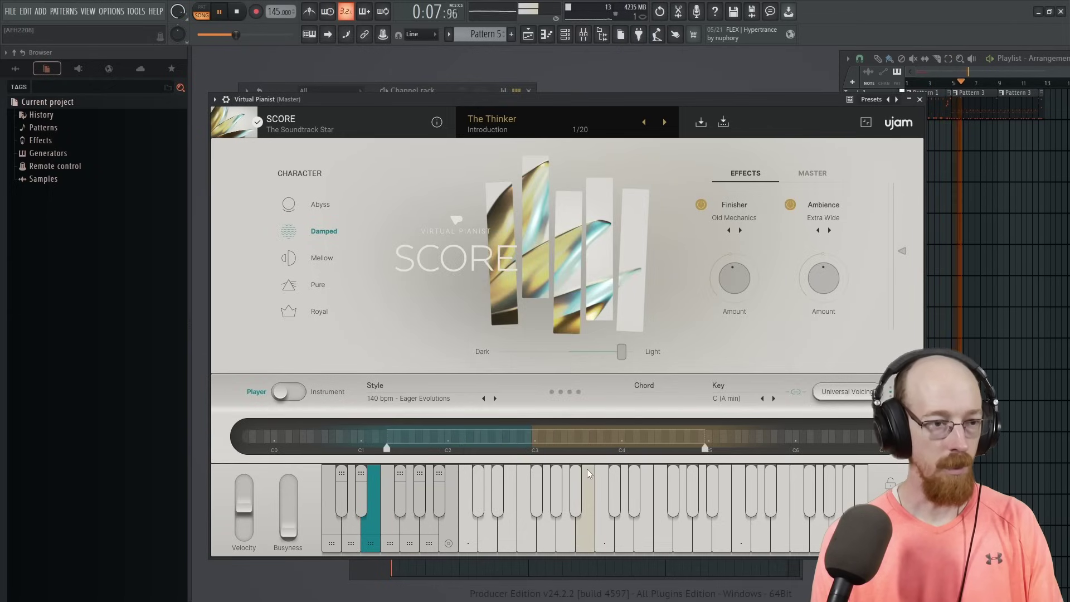
pyautogui.press('space')
pyautogui.press('space')
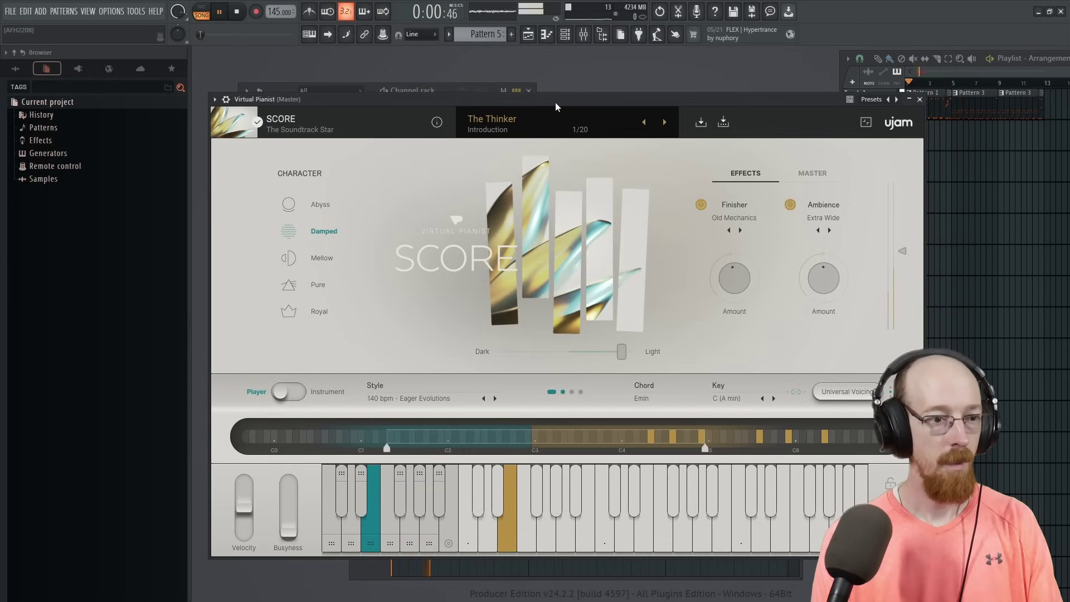
pyautogui.click(920, 99)
pyautogui.press('space')
# Stretch the E4 note to bar 3, add an F4 note at bar 3, and place Pattern 5 on Track 2.
pyautogui.moveTo(531, 314); pyautogui.dragTo(651, 308)
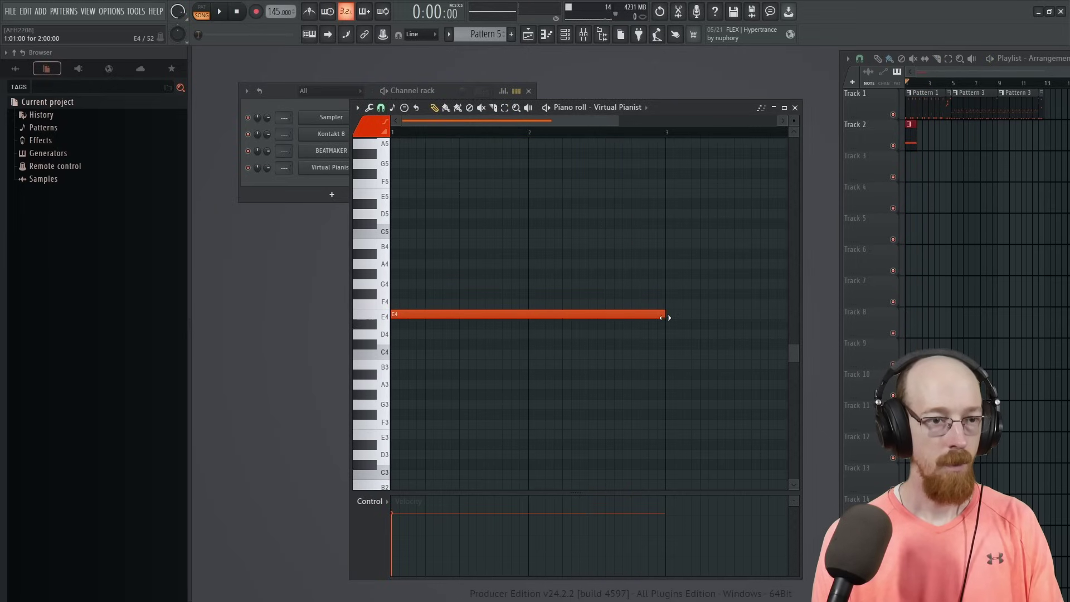
pyautogui.scroll(-3, 653, 241)
pyautogui.click(527, 305)
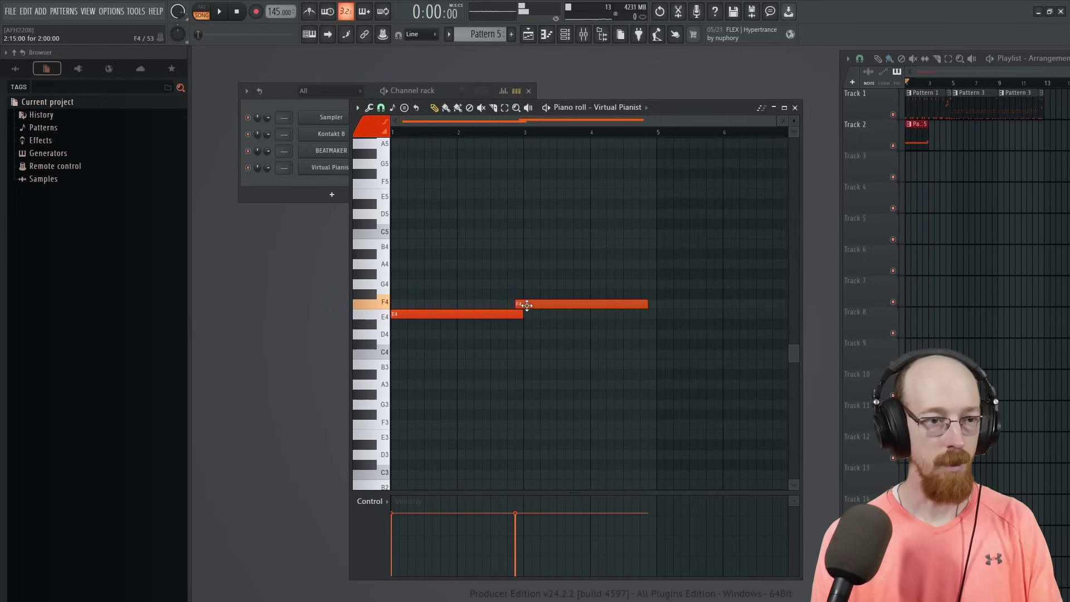
pyautogui.moveTo(527, 305); pyautogui.dragTo(528, 304)
pyautogui.press('space')
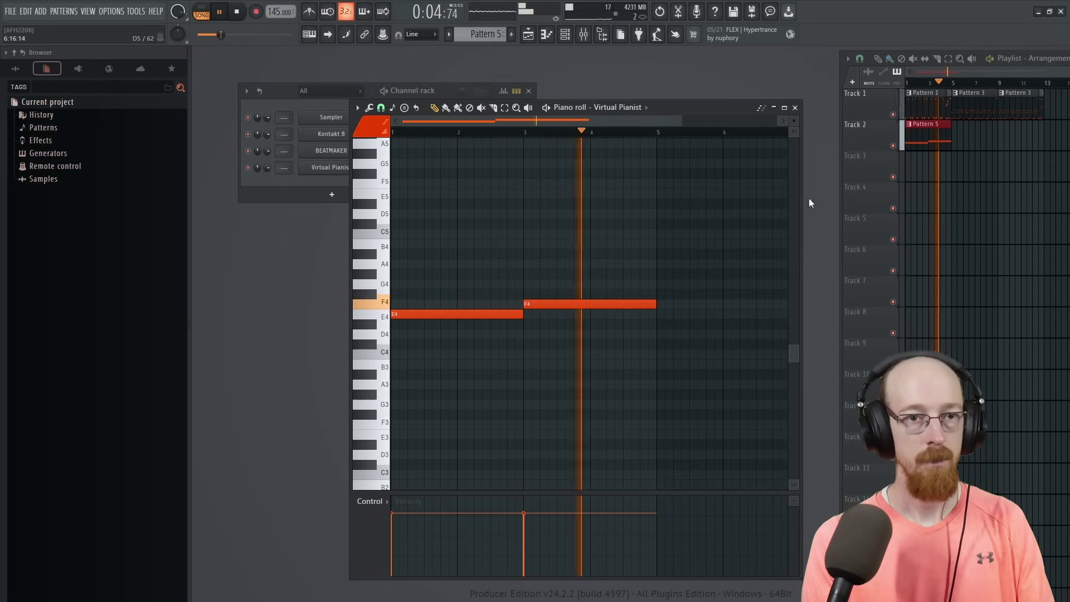
pyautogui.click(968, 139)
# Add a UJAM Subcraft channel by searching 'sub' in the plugin list, and load a preset.
pyautogui.hotkey('ctrl', 'b')
pyautogui.press('space')
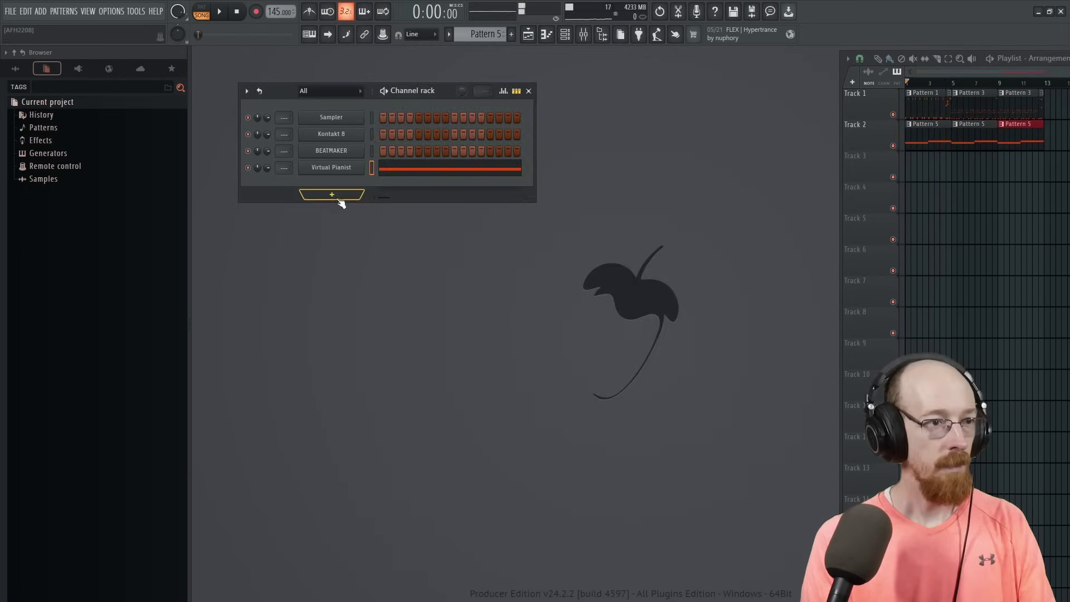
pyautogui.press('F8')
pyautogui.press('F8')
pyautogui.click(337, 196)
pyautogui.click(355, 207)
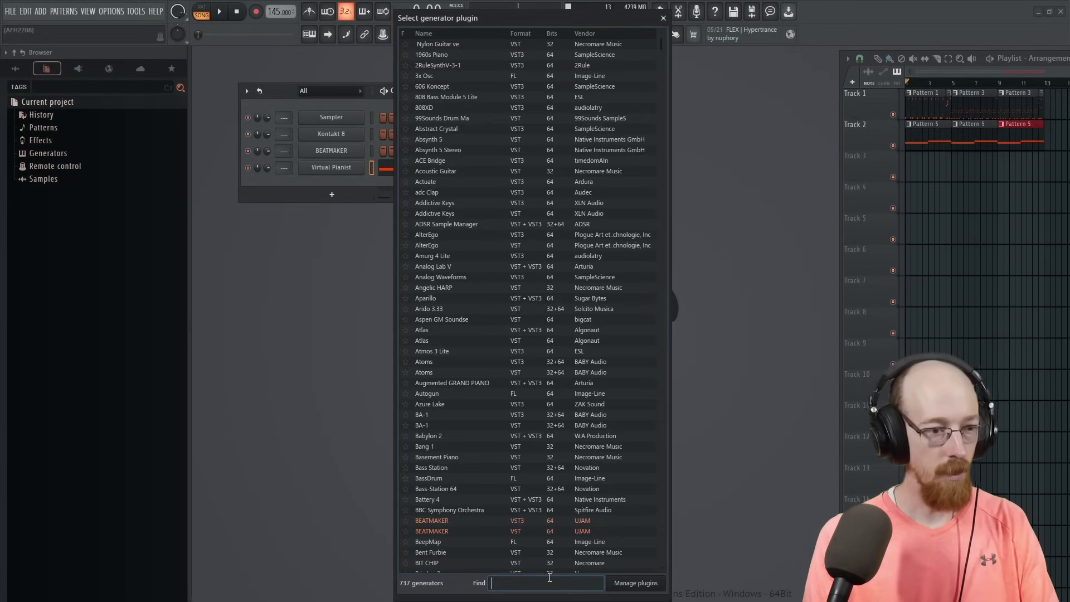
pyautogui.write('sub')
pyautogui.press('Return')
pyautogui.click(462, 156)
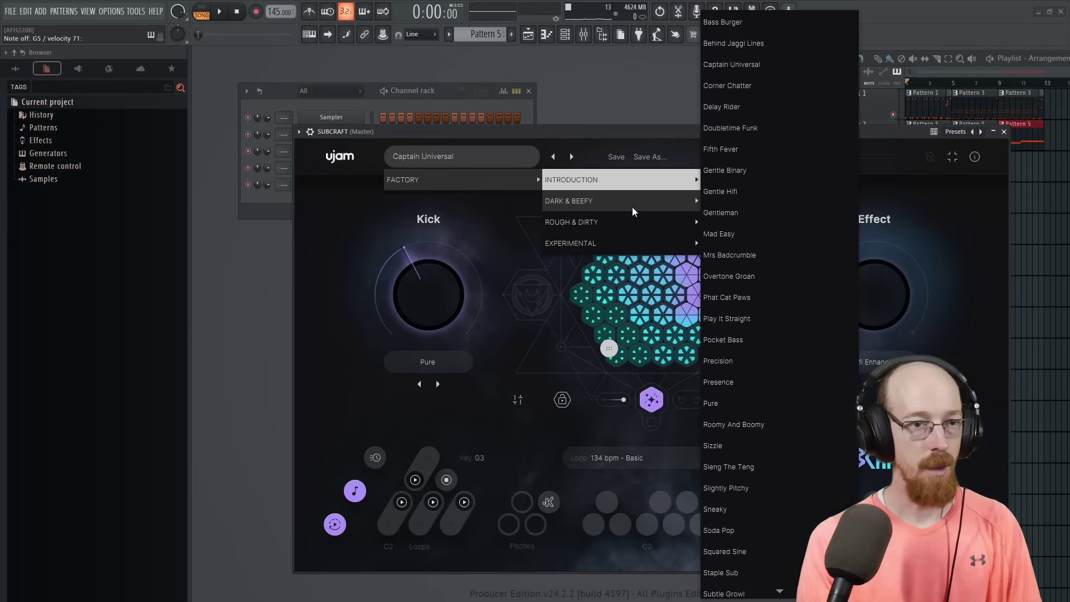
pyautogui.click(818, 494)
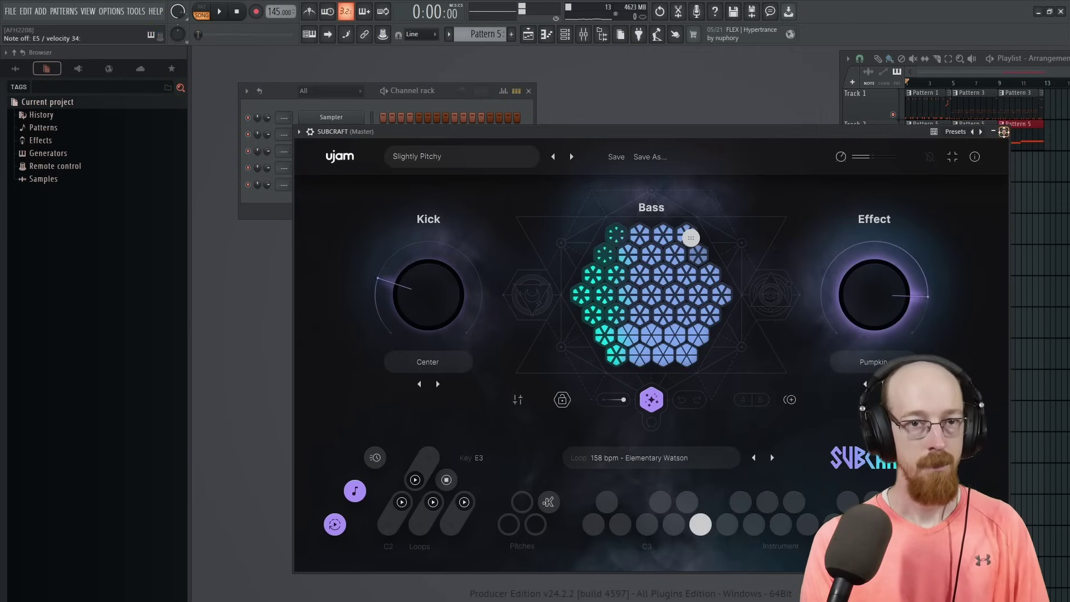
# Raise Subcraft's kick amount and move the bass sound to the grid centre.
pyautogui.click(1004, 131)
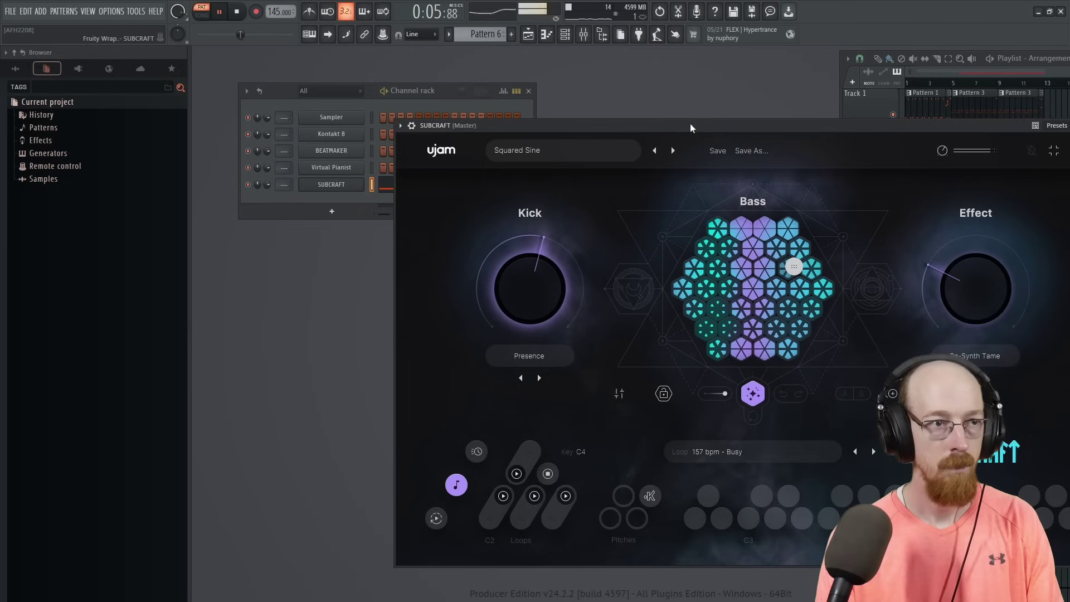
pyautogui.moveTo(689, 130); pyautogui.dragTo(581, 131)
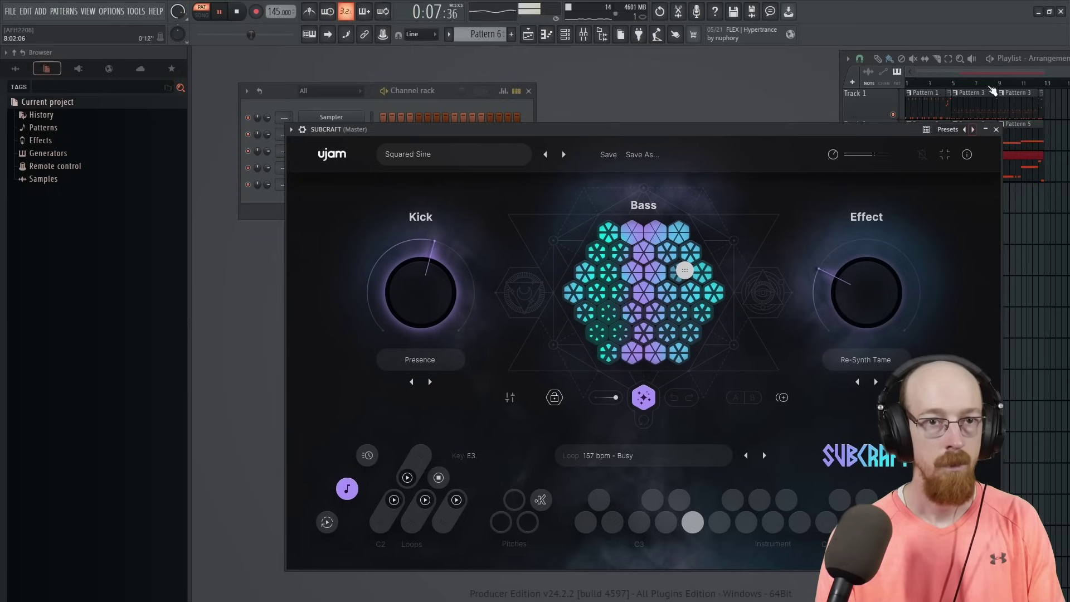
pyautogui.click(954, 87)
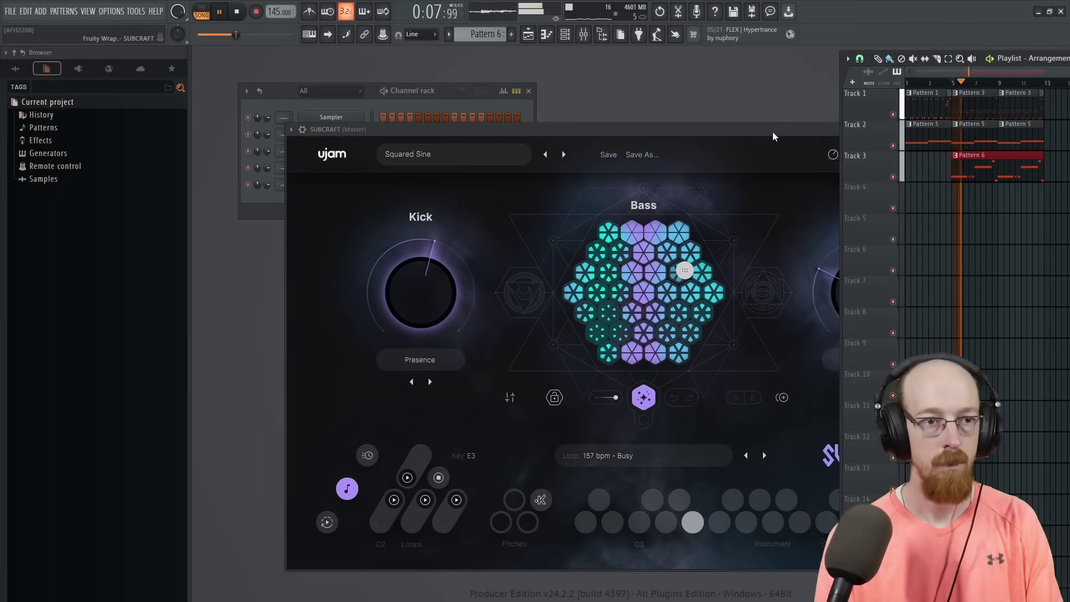
pyautogui.moveTo(840, 129); pyautogui.dragTo(829, 129)
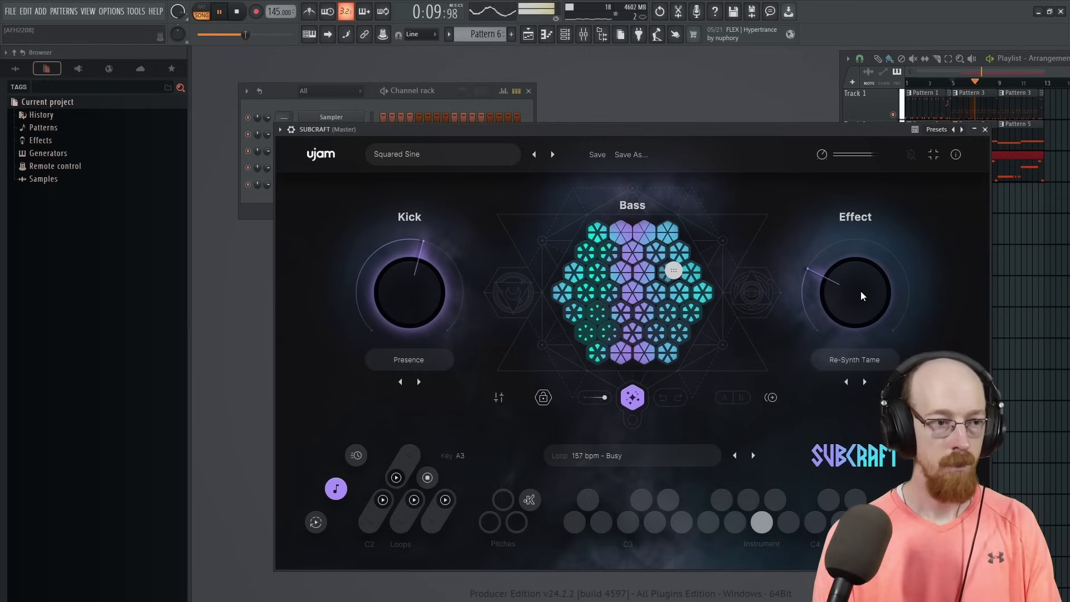
pyautogui.moveTo(428, 312)
pyautogui.mouseDown()
pyautogui.moveTo(436, 277)
pyautogui.moveTo(430, 296)
pyautogui.mouseUp()
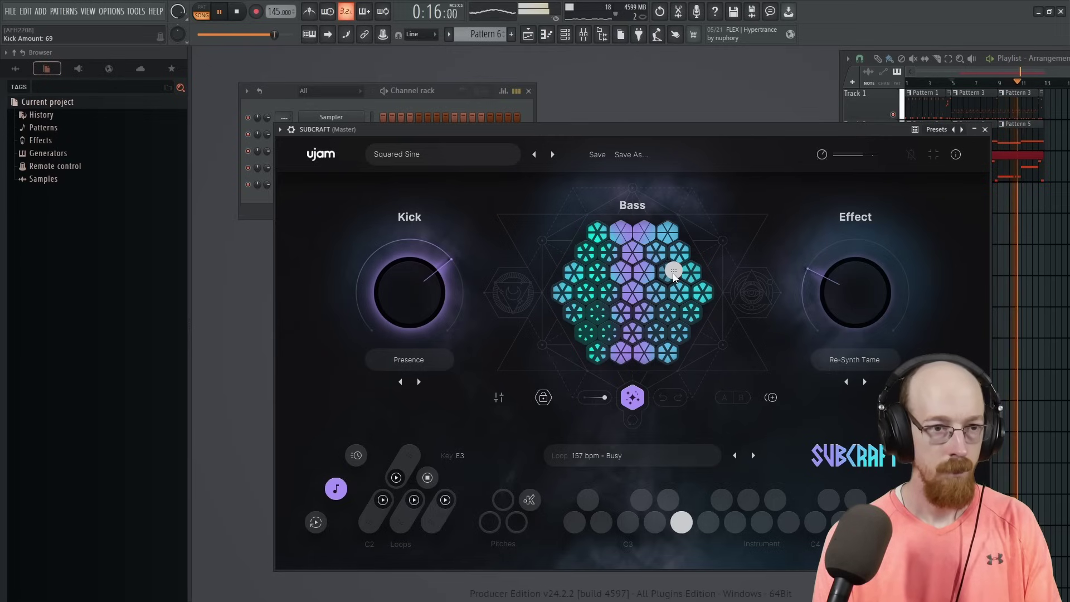
pyautogui.moveTo(673, 271); pyautogui.dragTo(638, 284)
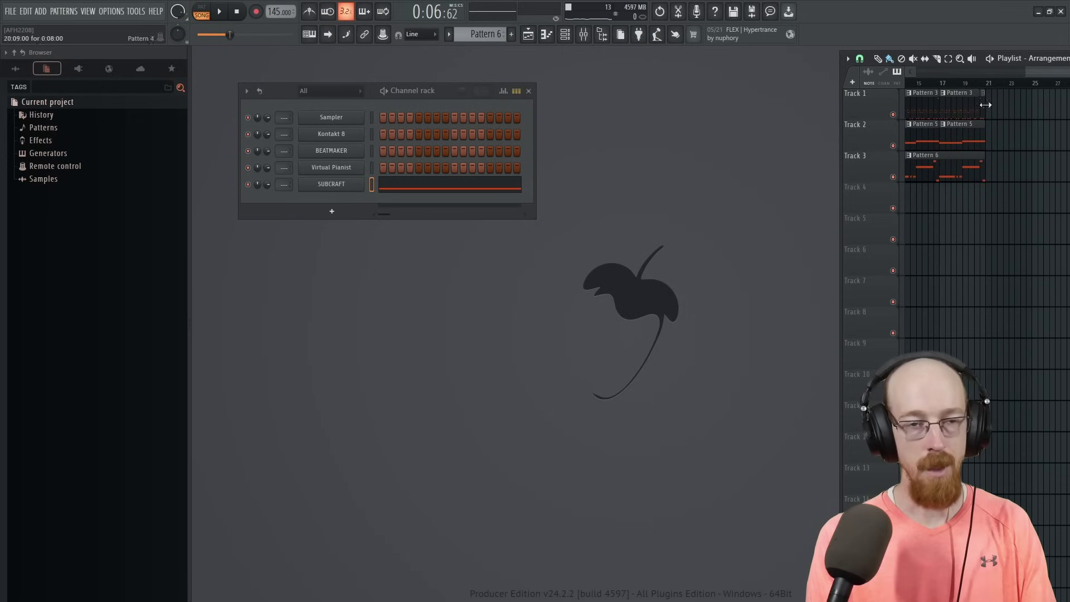
# Add an SE-Striiiings channel from the generator plugin list.
pyautogui.scroll(5, 982, 167)
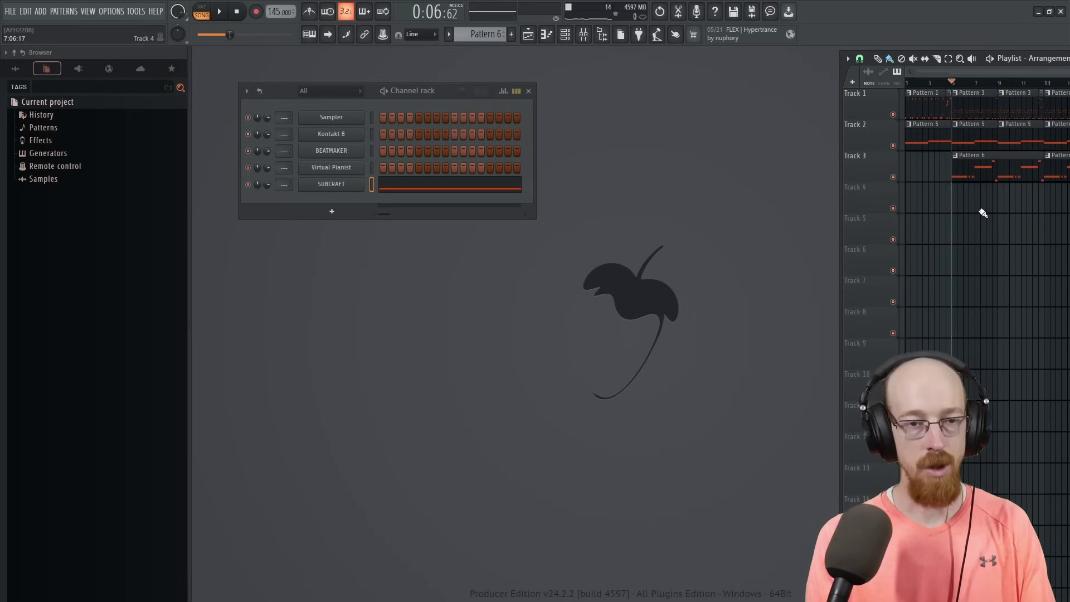
pyautogui.click(333, 216)
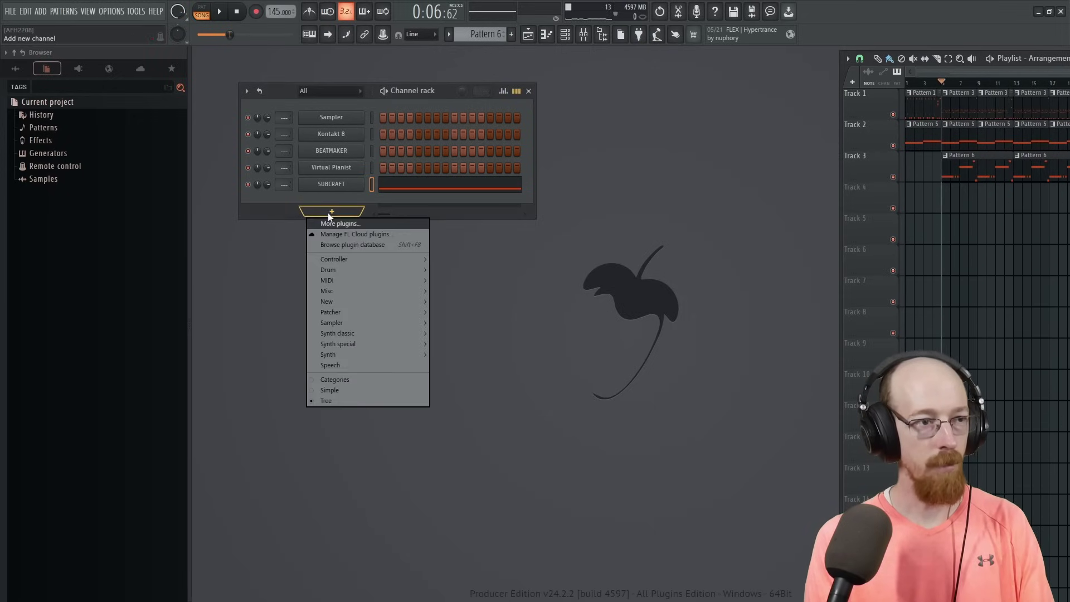
pyautogui.click(336, 223)
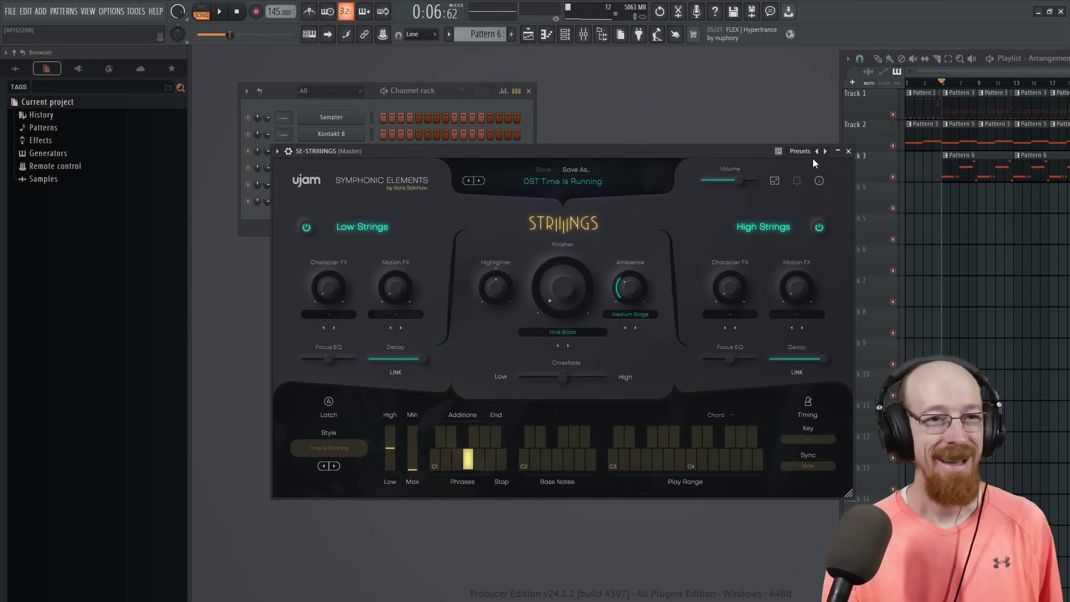
pyautogui.click(849, 152)
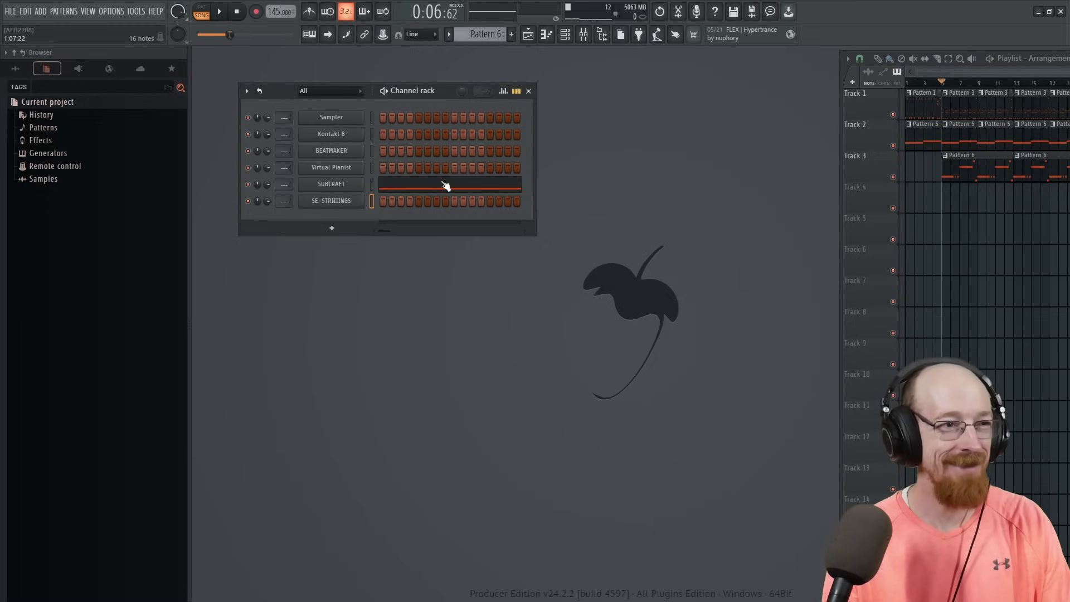
# Switch to Pattern 5 and play it through Virtual Pianist before closing the plugin window.
pyautogui.click(959, 135)
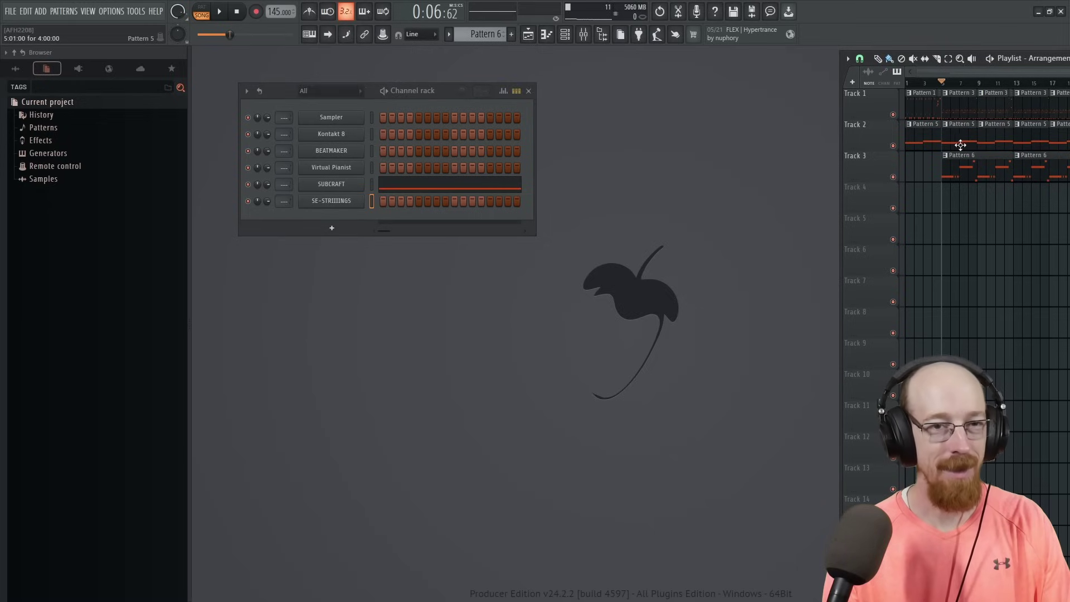
pyautogui.click(956, 145)
pyautogui.click(355, 125)
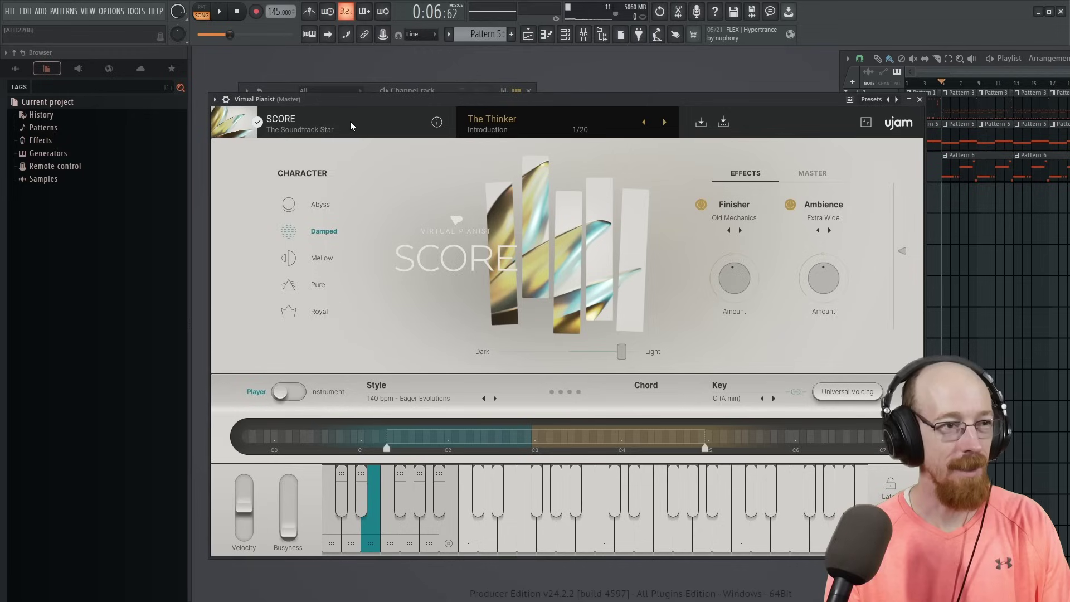
pyautogui.press('space')
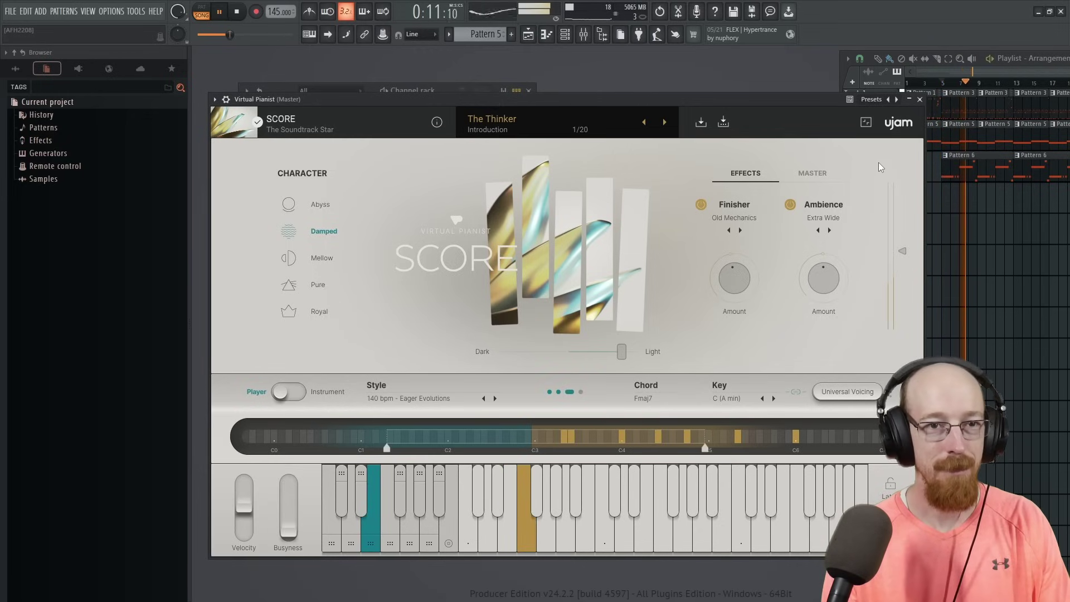
pyautogui.press('space')
pyautogui.click(920, 99)
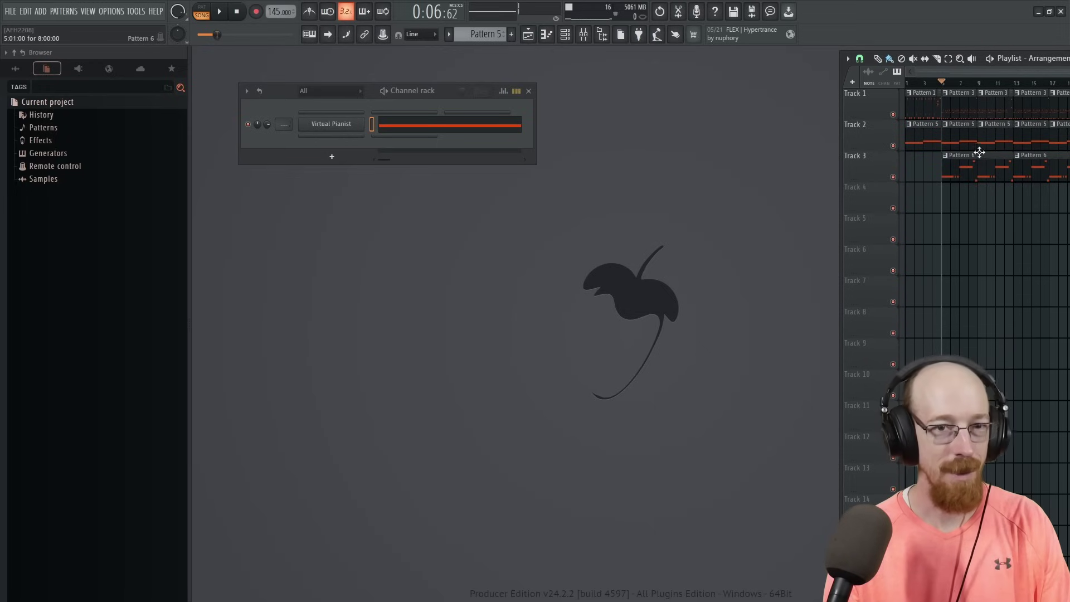
# Create Pattern 7 and open the SE-STRIIIINGS channel in the piano roll.
pyautogui.click(512, 35)
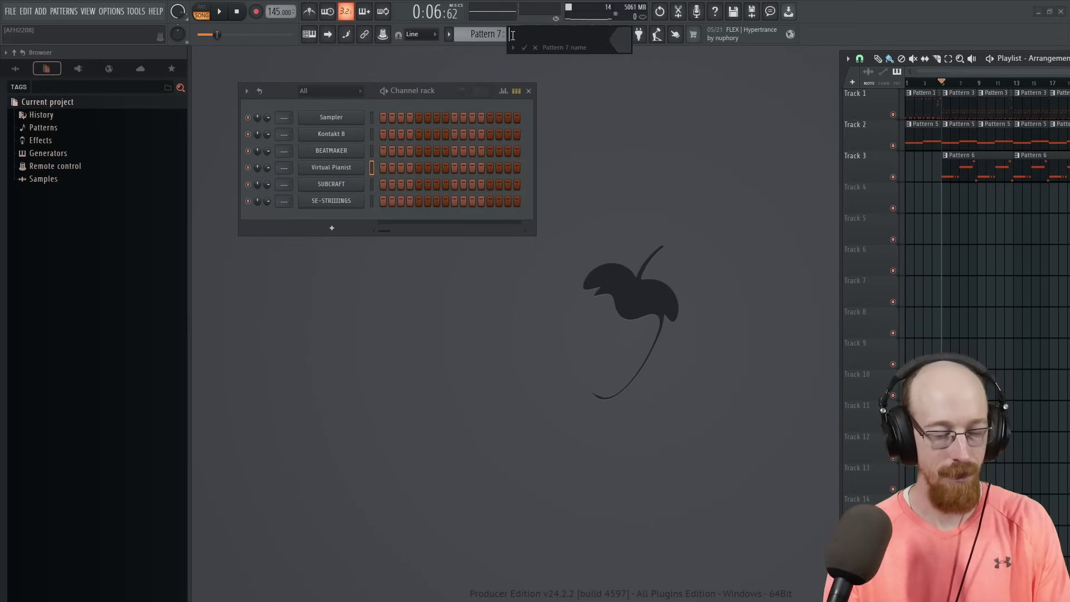
pyautogui.press('Return')
pyautogui.rightClick(343, 200)
pyautogui.click(386, 197)
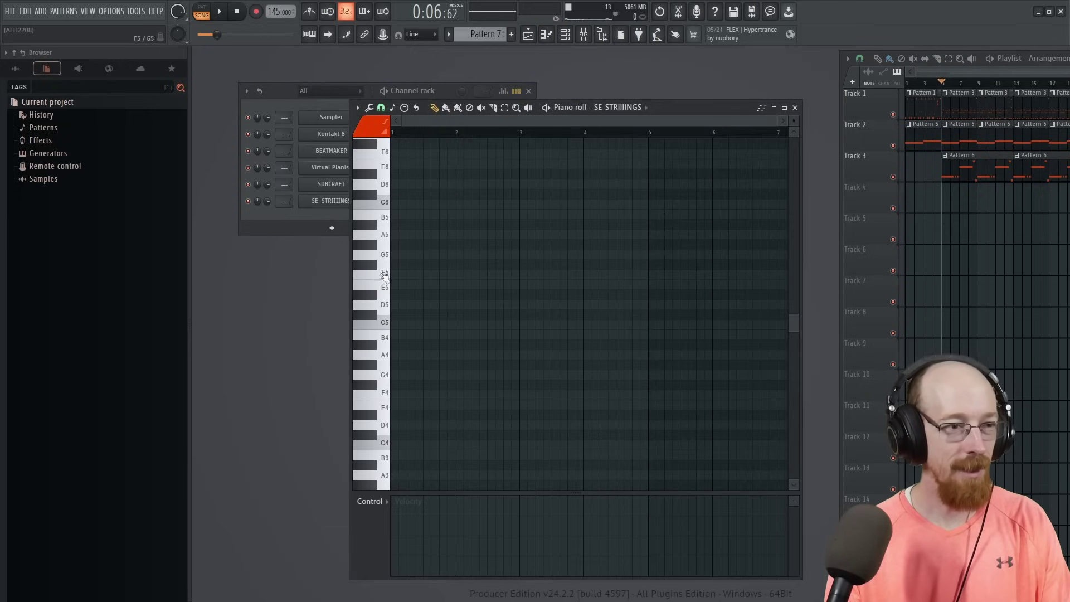
# Draw E5 at bar 1 and F5 at bar 3, stretch E5, and place Pattern 7 on Track 4 at bar 5.
pyautogui.moveTo(409, 286); pyautogui.dragTo(383, 289)
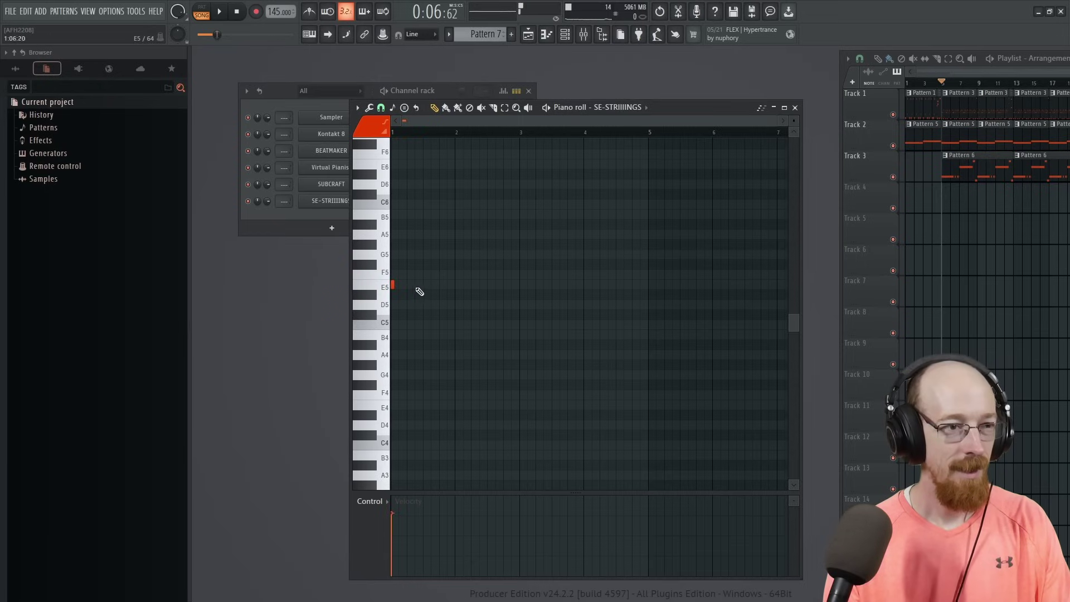
pyautogui.click(524, 273)
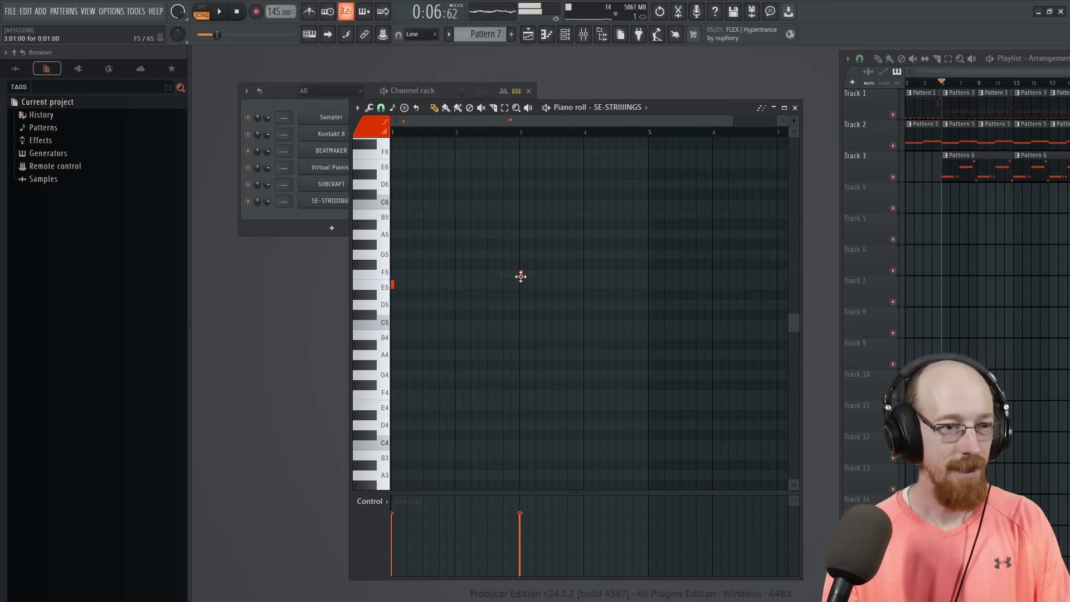
pyautogui.moveTo(395, 287); pyautogui.dragTo(642, 274)
pyautogui.scroll(-1, 689, 250)
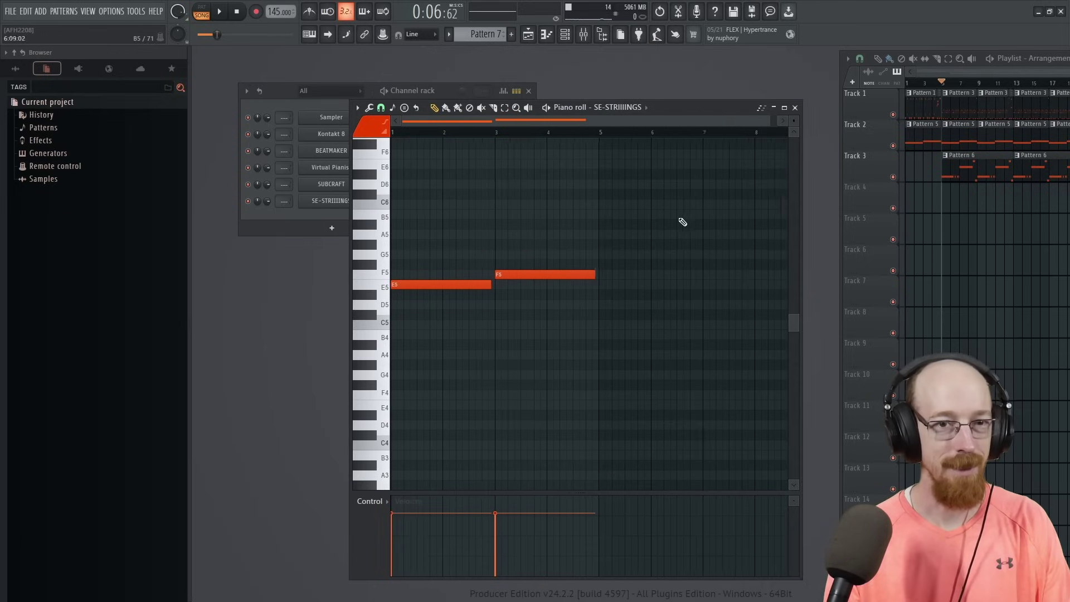
pyautogui.moveTo(969, 190); pyautogui.dragTo(950, 204)
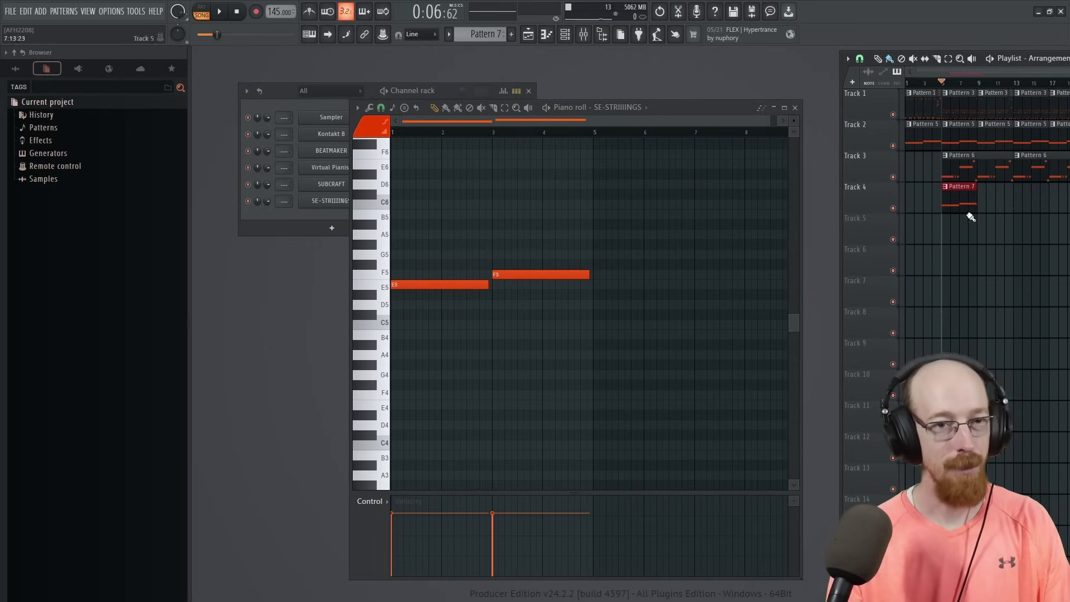
pyautogui.press('space')
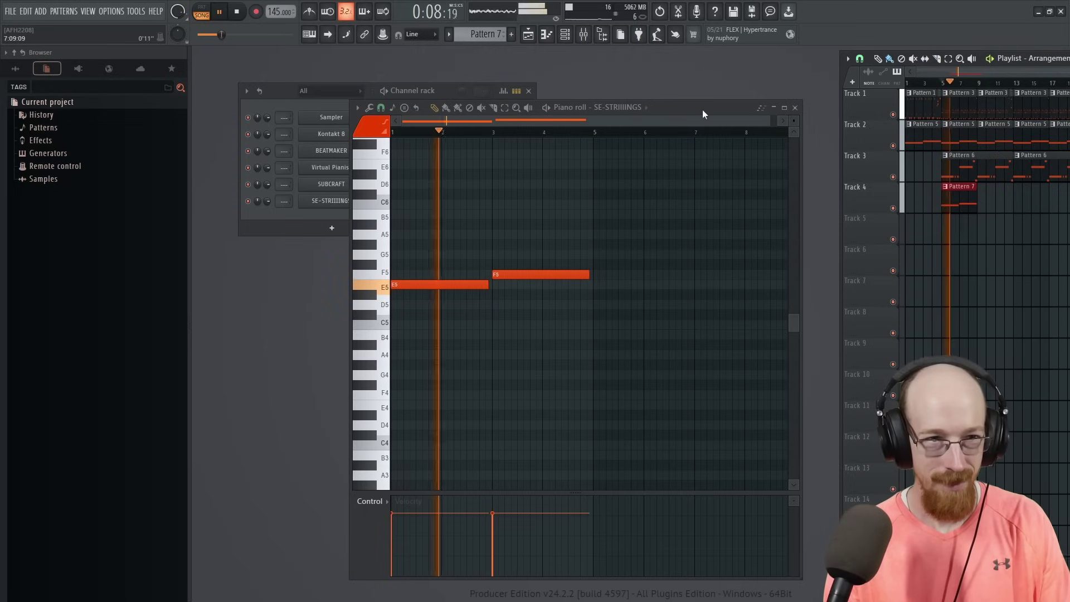
# Switch off Low Strings, crossfade fully to High, and cut the High Strings decay to 0%.
pyautogui.click(797, 109)
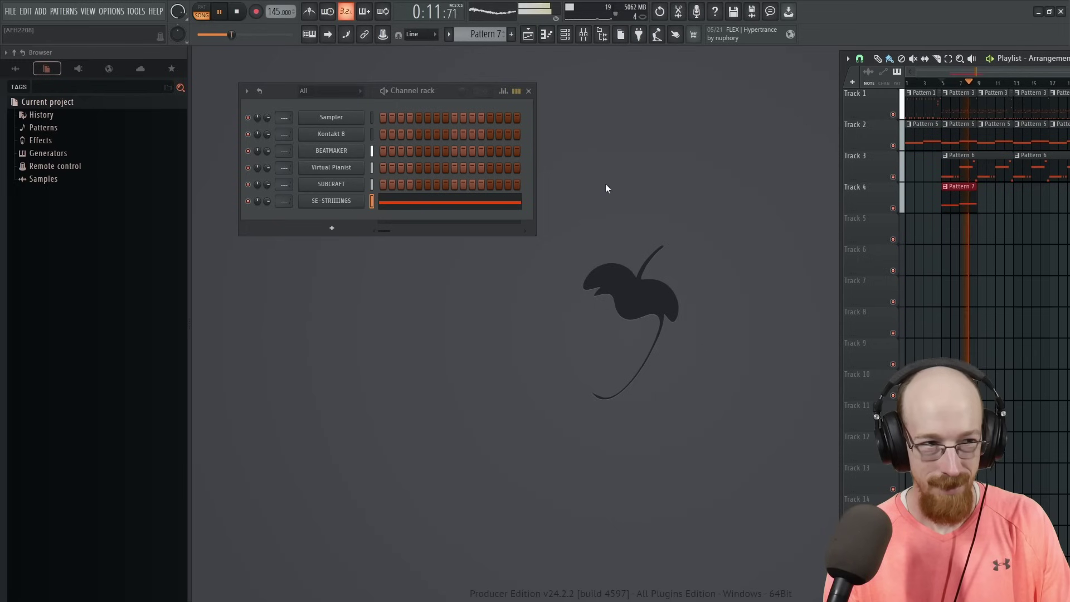
pyautogui.click(340, 205)
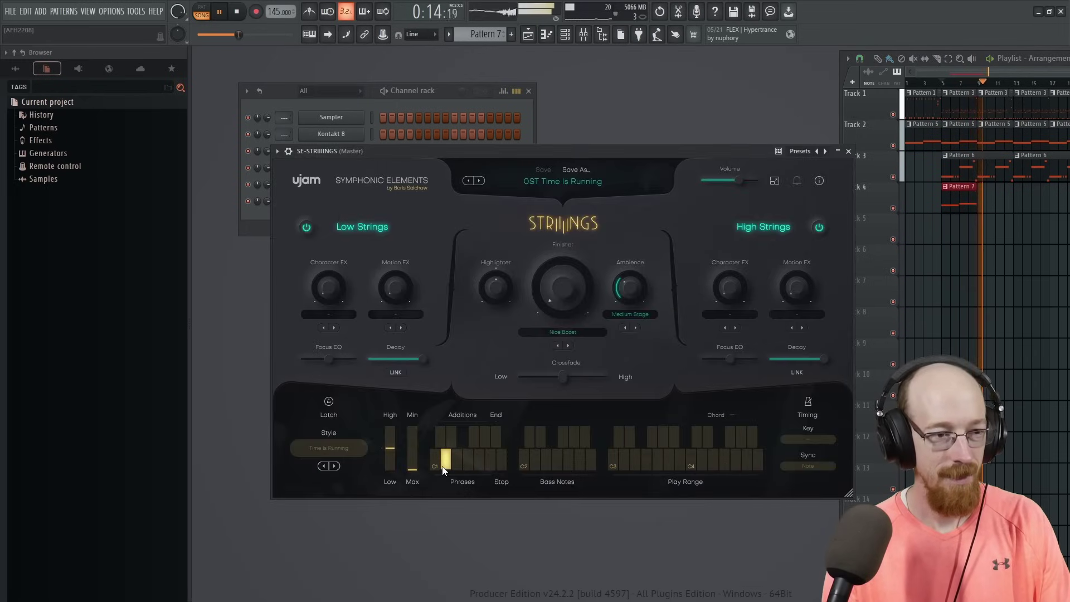
pyautogui.press('space')
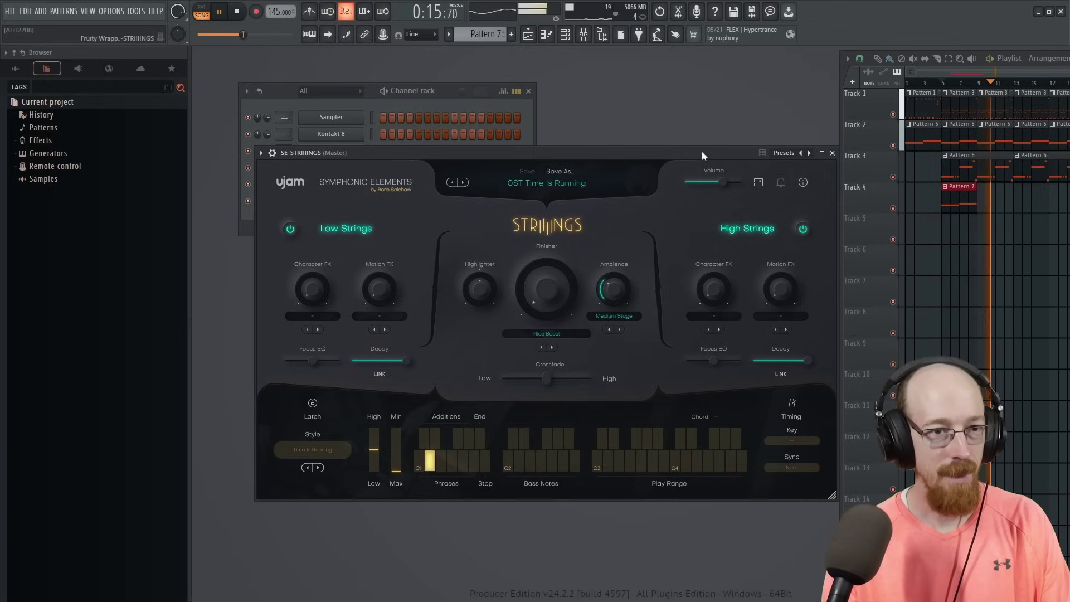
pyautogui.press('space')
pyautogui.click(289, 230)
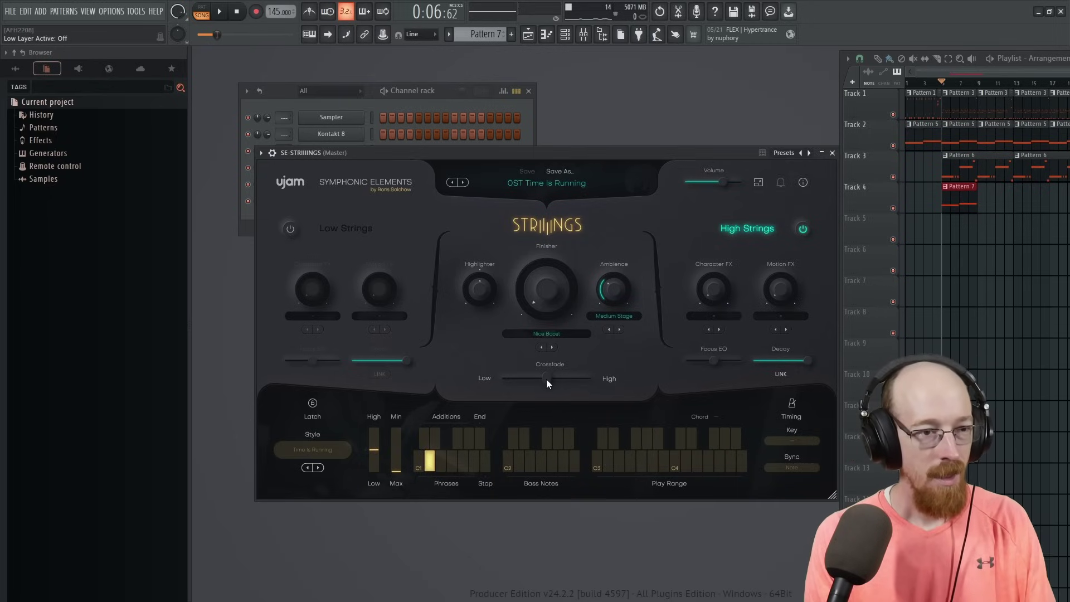
pyautogui.moveTo(546, 379); pyautogui.dragTo(611, 383)
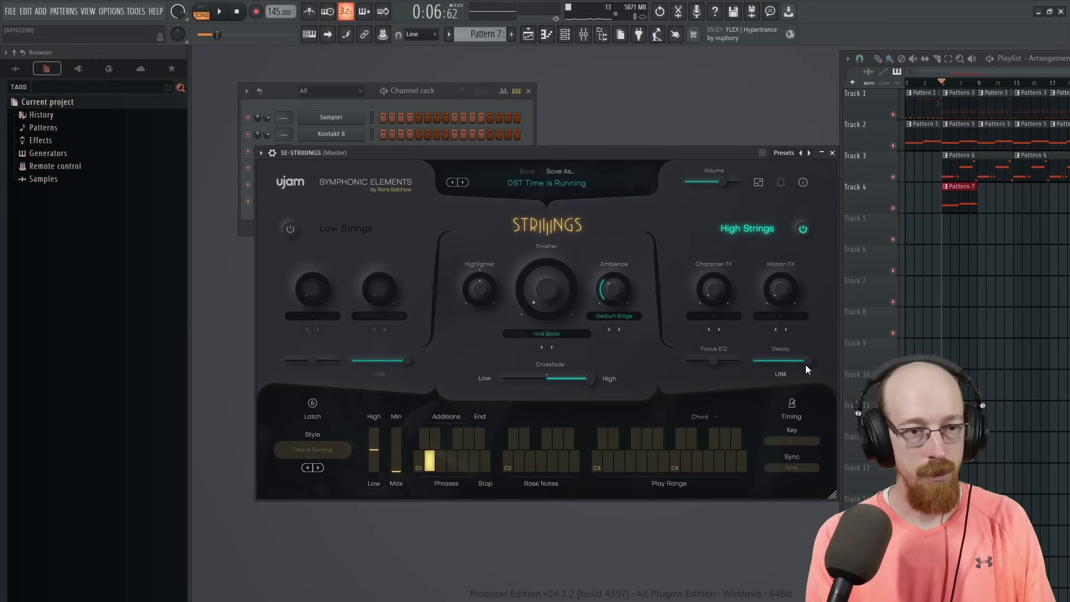
pyautogui.moveTo(804, 363); pyautogui.dragTo(780, 360)
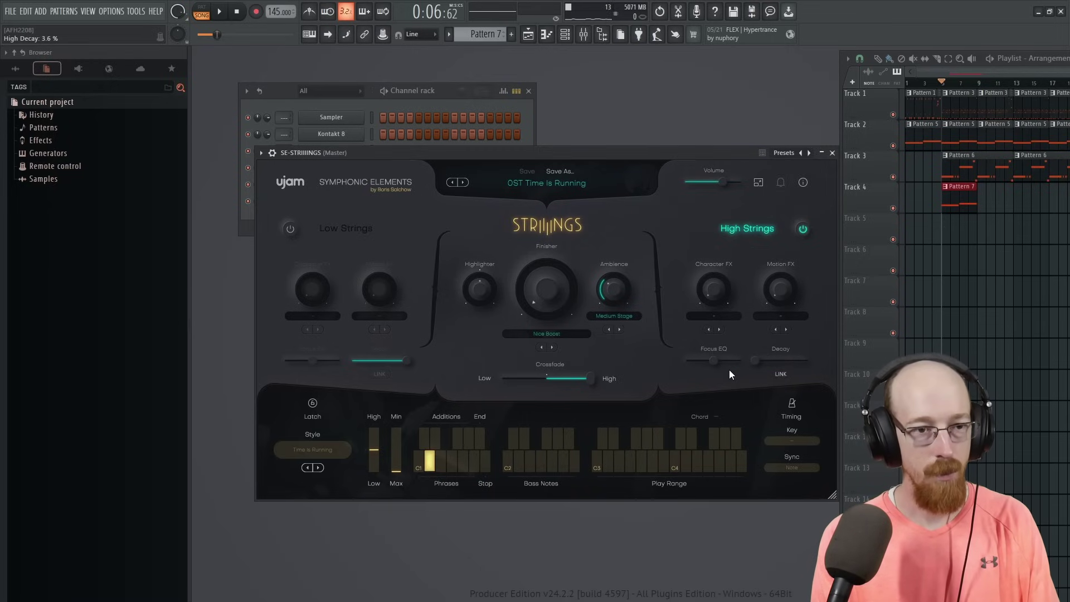
pyautogui.press('space')
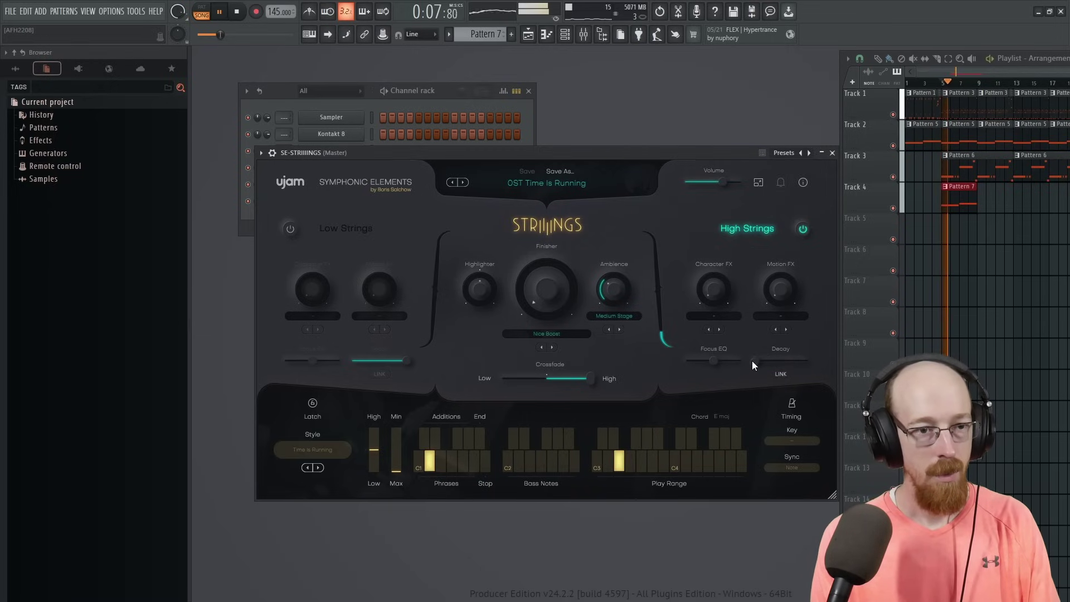
pyautogui.moveTo(753, 359); pyautogui.dragTo(759, 361)
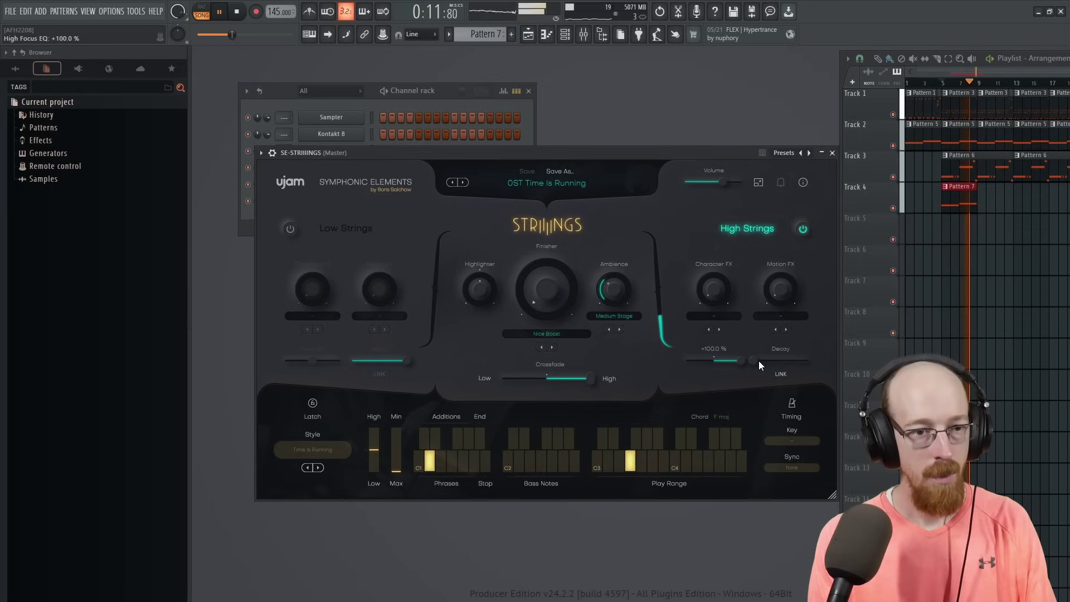
# Open BEATMAKER's Pattern 2 notes in the piano roll and audition the beat and D3 sound.
pyautogui.click(832, 153)
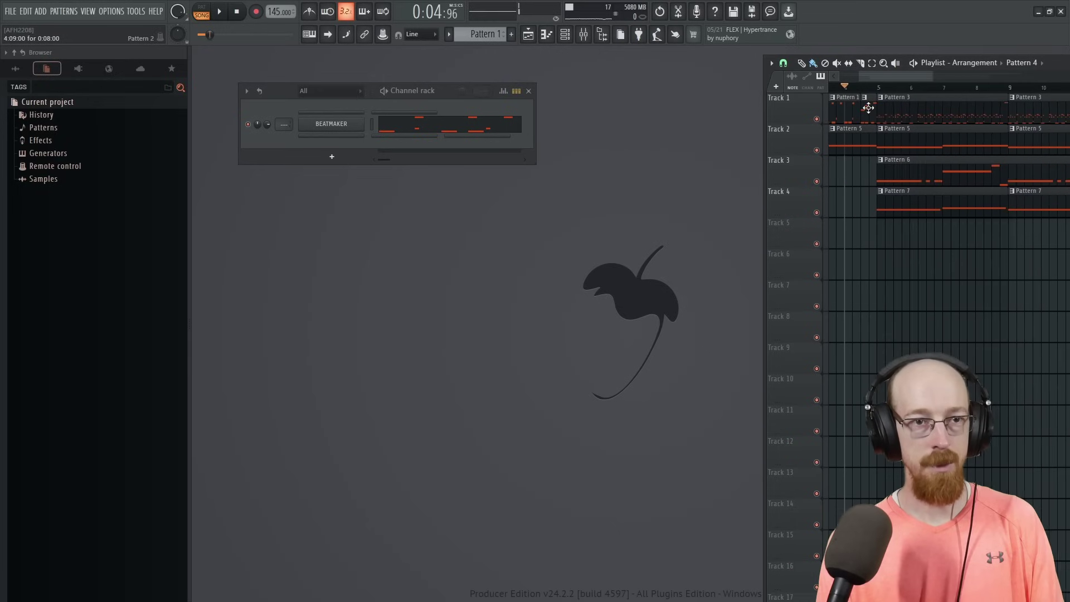
pyautogui.doubleClick(866, 104)
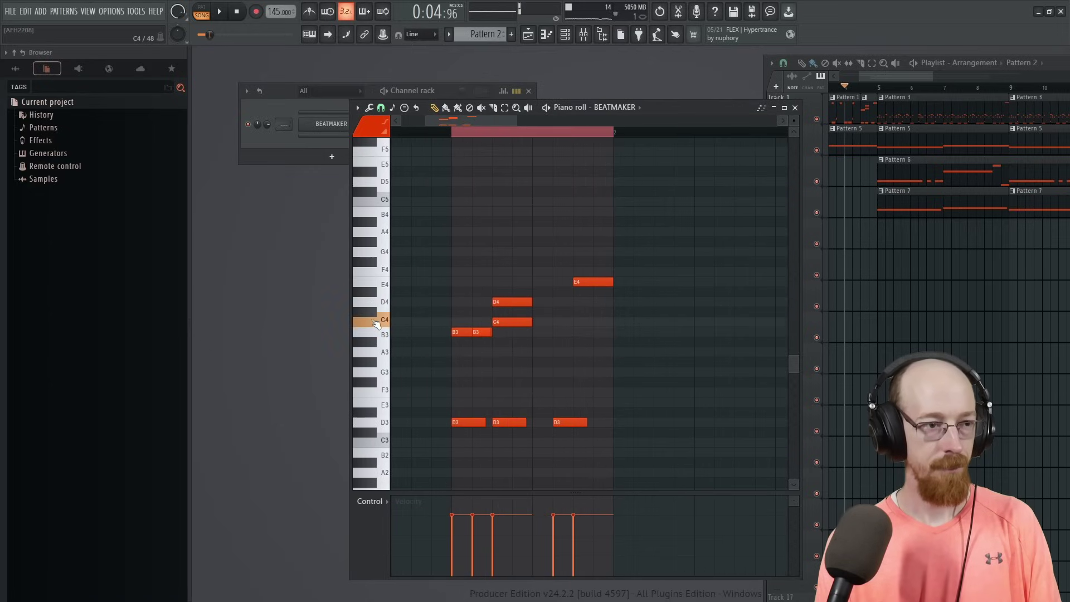
pyautogui.click(384, 300)
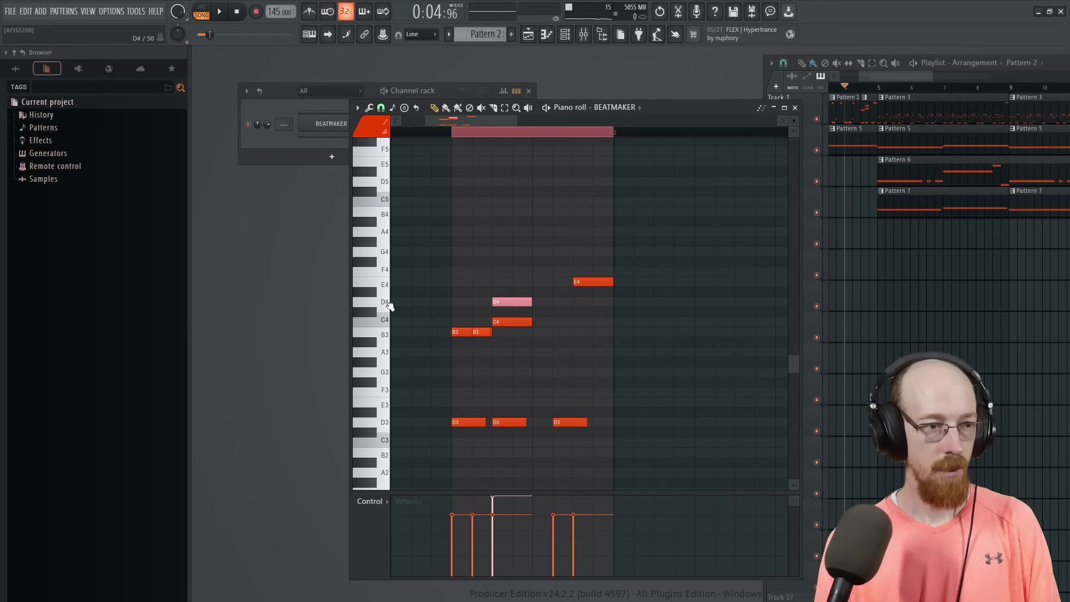
pyautogui.press('space')
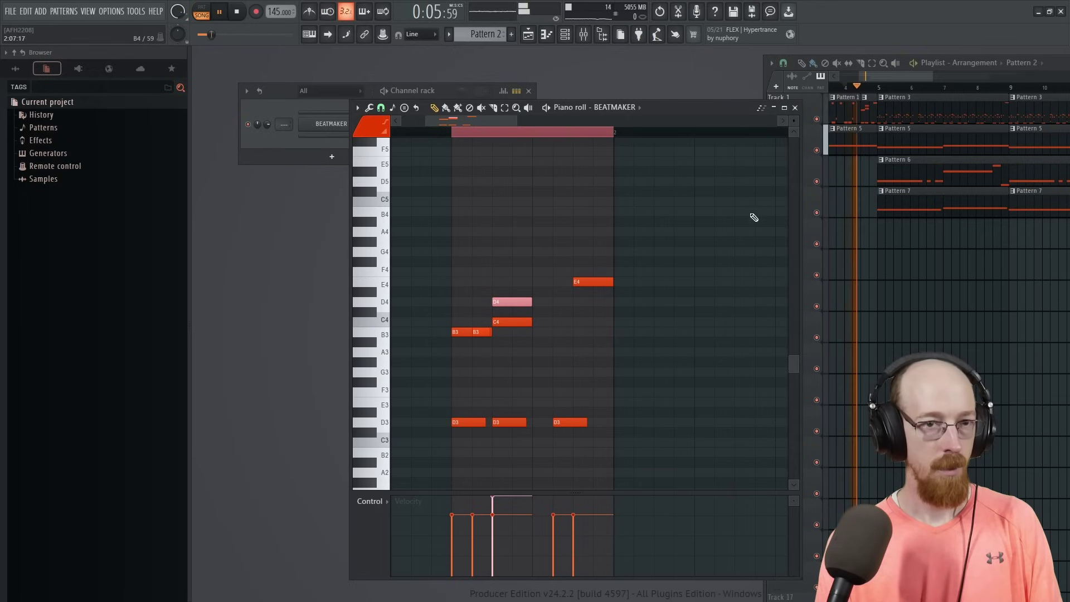
pyautogui.press('space')
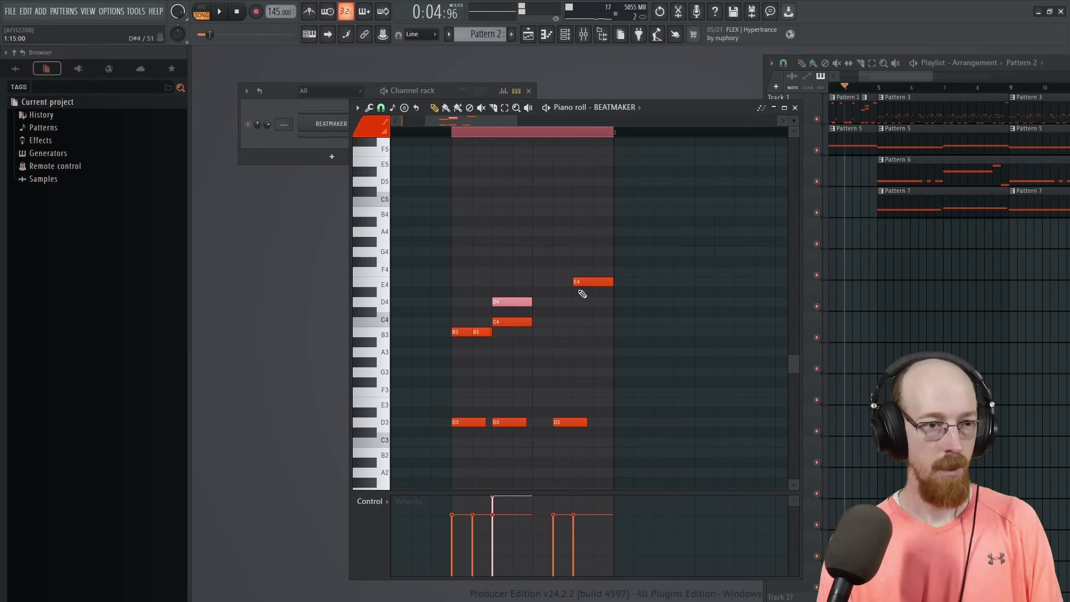
pyautogui.click(565, 422)
# Raise the third D3 note's velocity to 99% and lower D4 to 79%, checking by playback.
pyautogui.click(565, 499)
pyautogui.press('space')
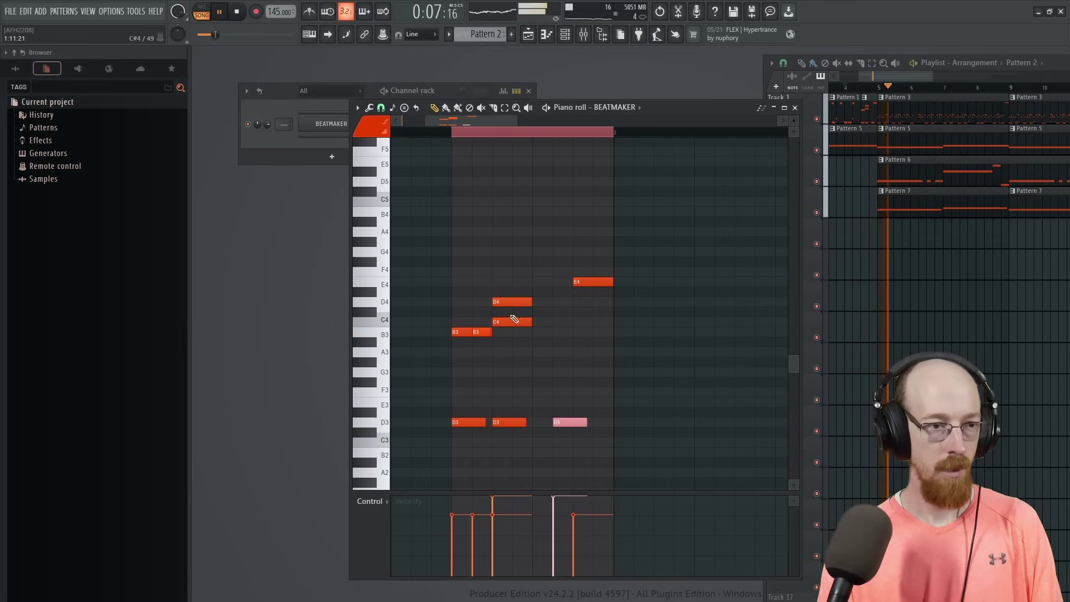
pyautogui.click(511, 303)
pyautogui.click(505, 515)
pyautogui.press('space')
pyautogui.moveTo(471, 416); pyautogui.dragTo(536, 443)
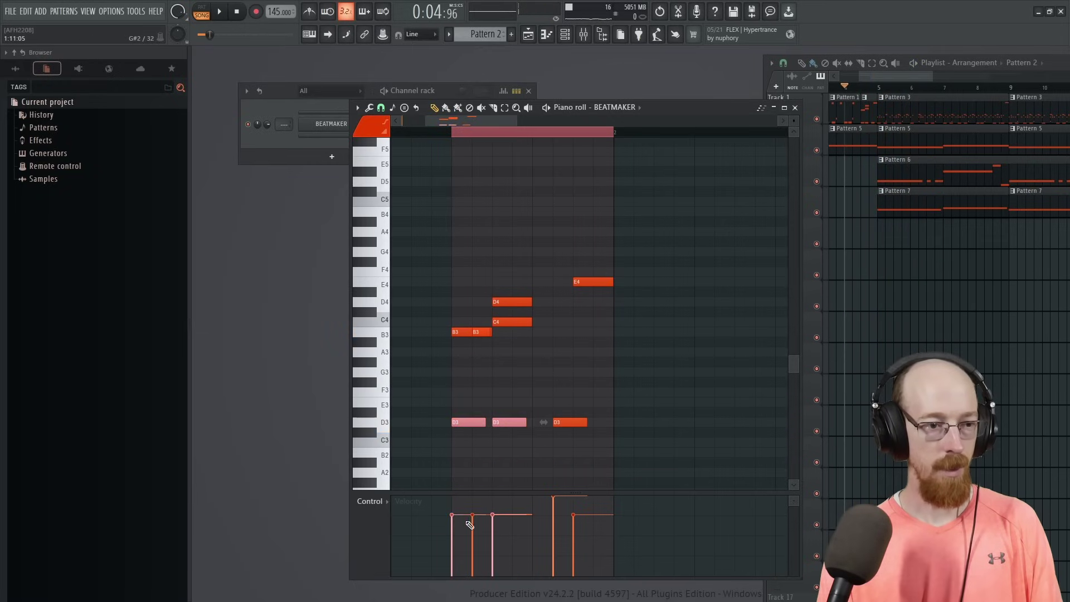
pyautogui.press('space')
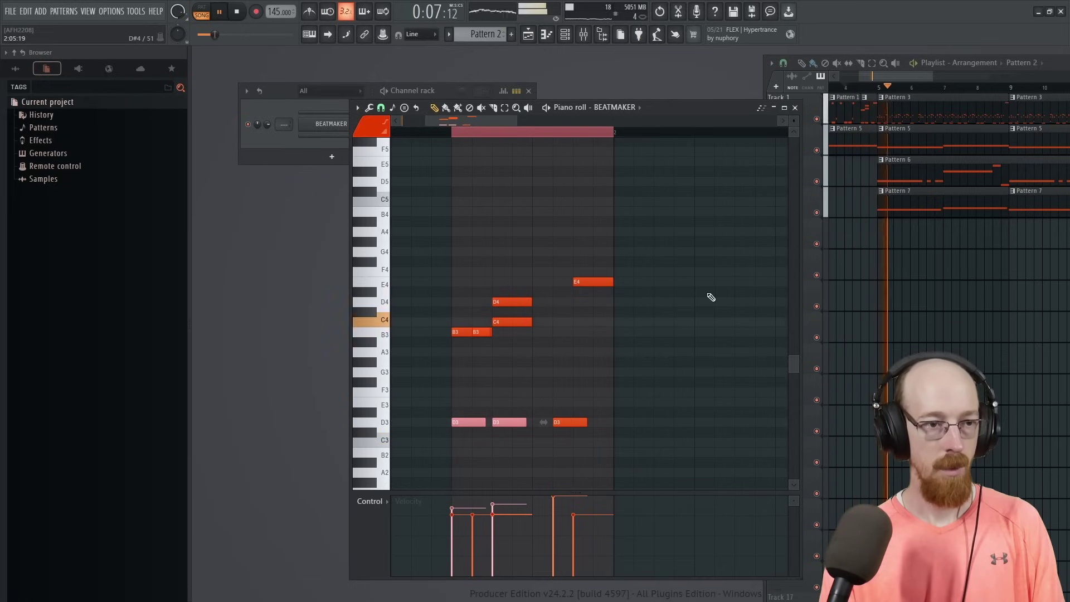
pyautogui.click(796, 109)
# Create a BEATMAKER MIDI CC #9 automation clip that holds high then drops to zero.
pyautogui.scroll(-4, 868, 239)
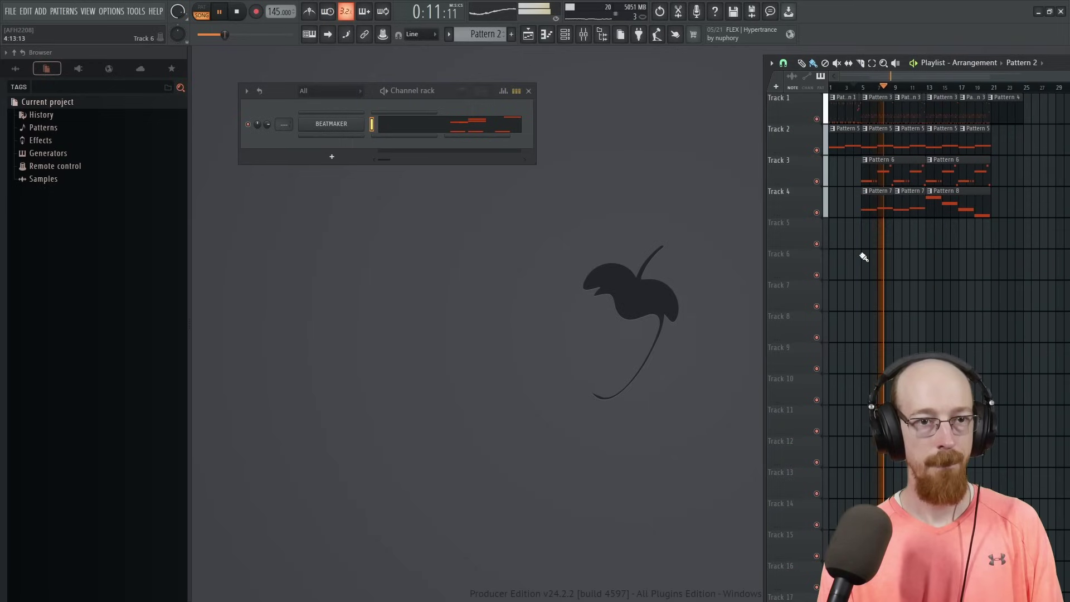
pyautogui.scroll(3, 859, 107)
pyautogui.press('space')
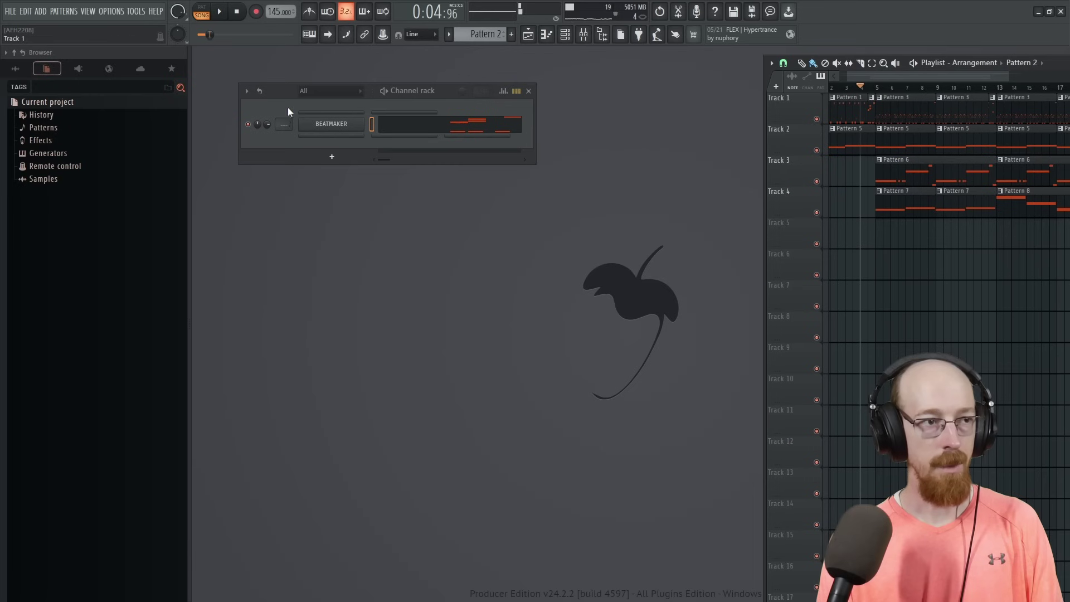
pyautogui.click(339, 125)
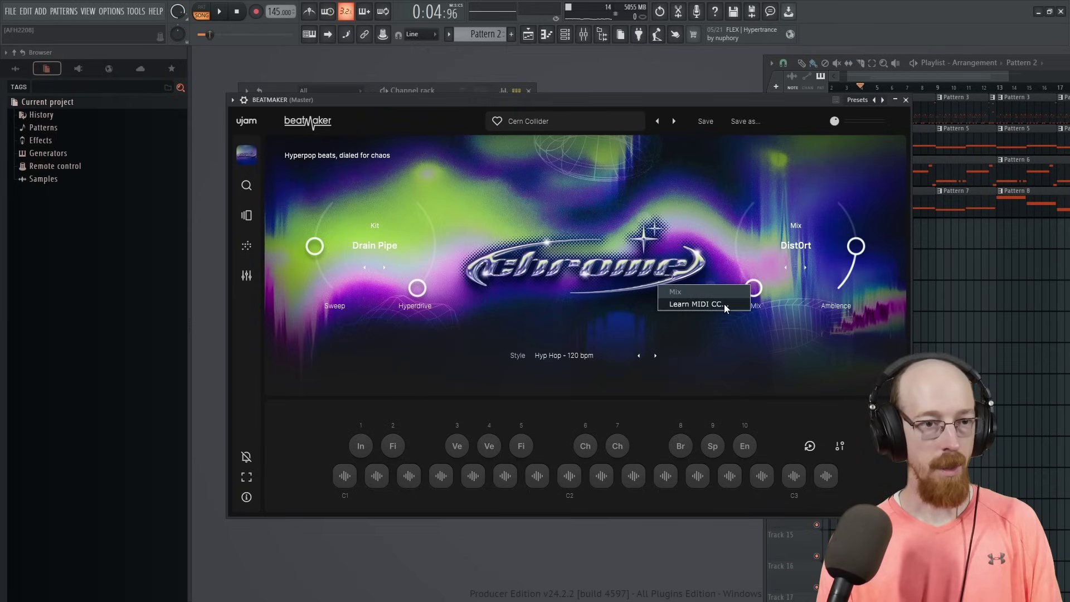
pyautogui.click(233, 101)
pyautogui.click(304, 217)
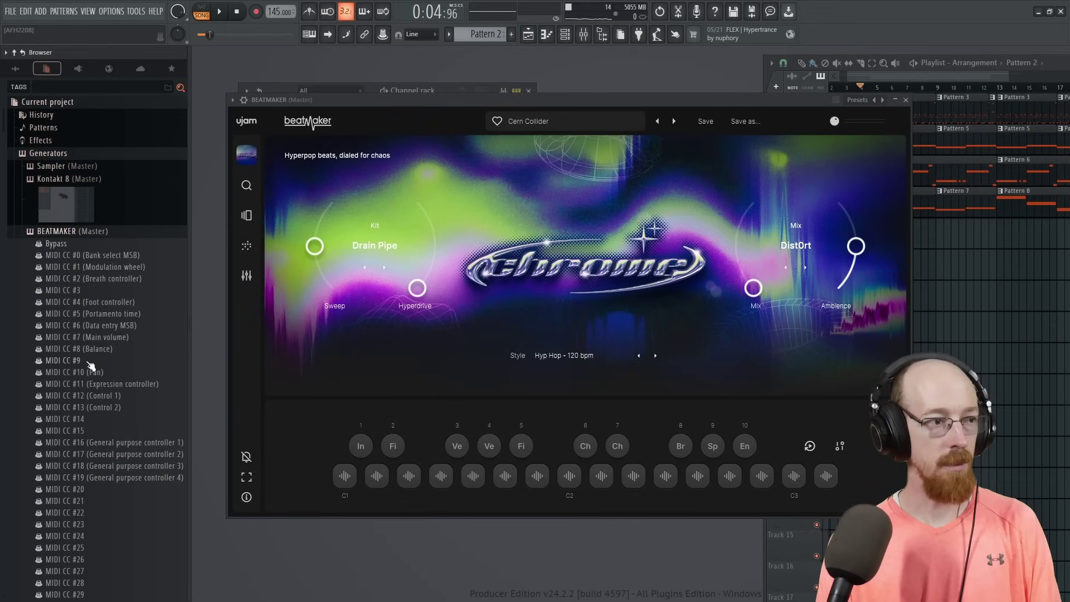
pyautogui.moveTo(89, 364); pyautogui.dragTo(877, 229)
pyautogui.scroll(2, 874, 247)
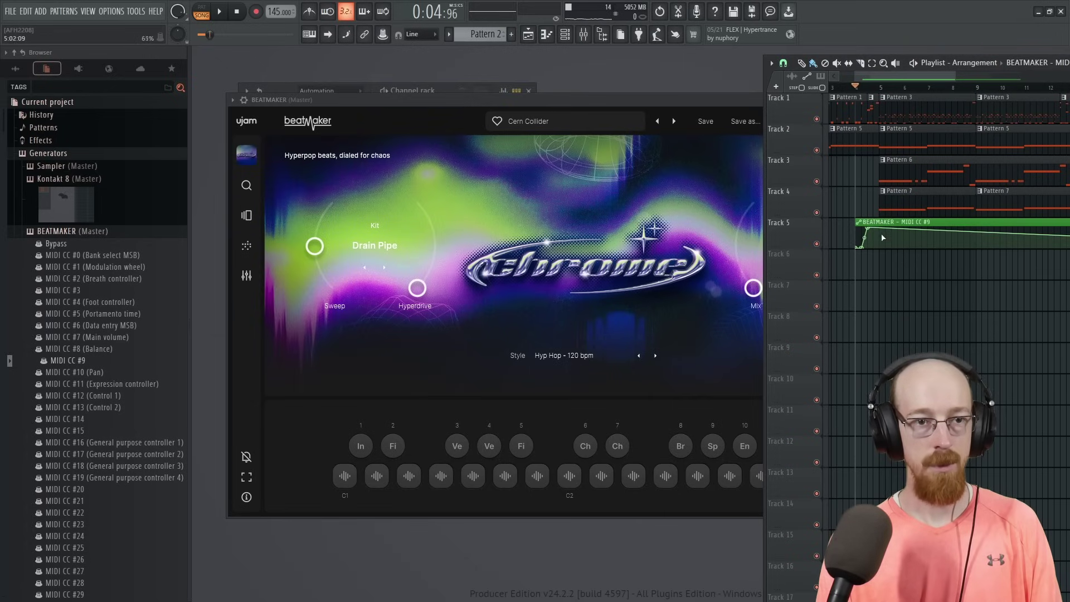
pyautogui.moveTo(883, 238); pyautogui.dragTo(871, 282)
pyautogui.press('space')
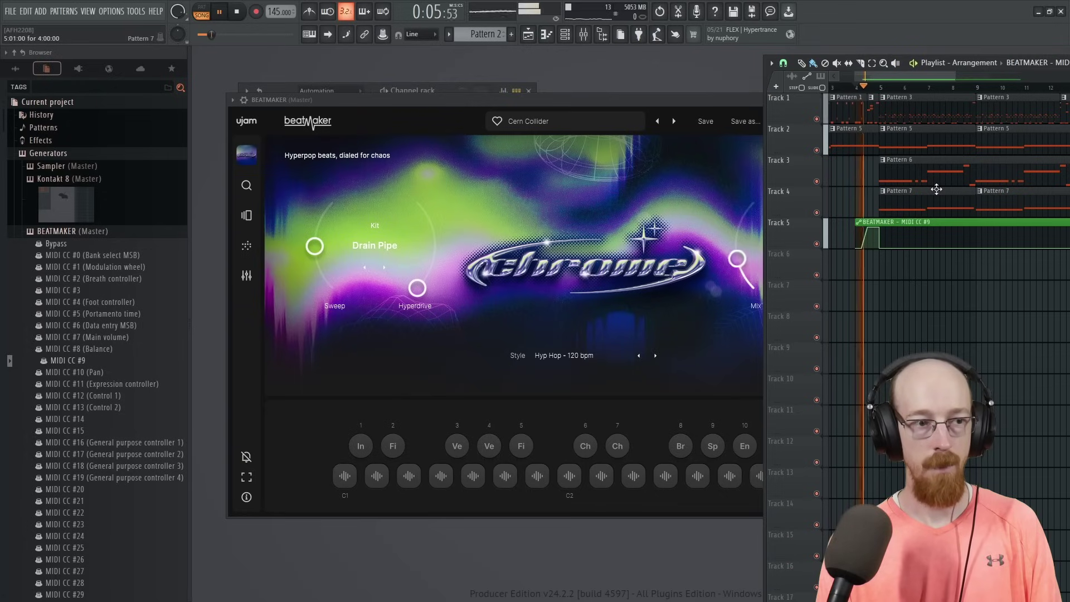
# Cycle Beatmaker's Mix effect through Recycler, Glitcher and Ringer during playback, ending on Dist0rt.
pyautogui.click(692, 103)
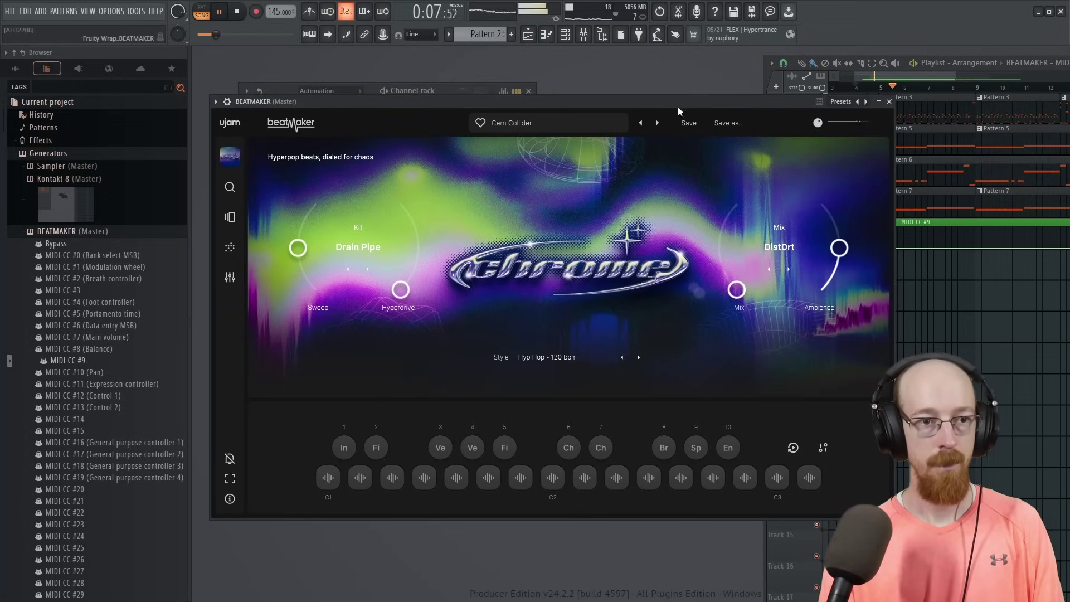
pyautogui.press('space')
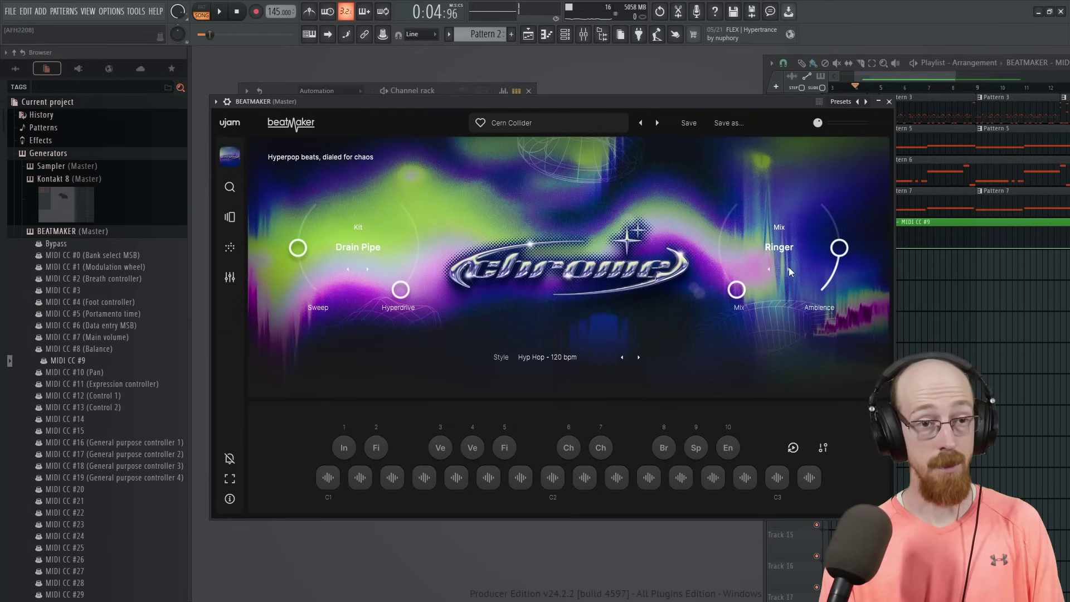
pyautogui.press('space')
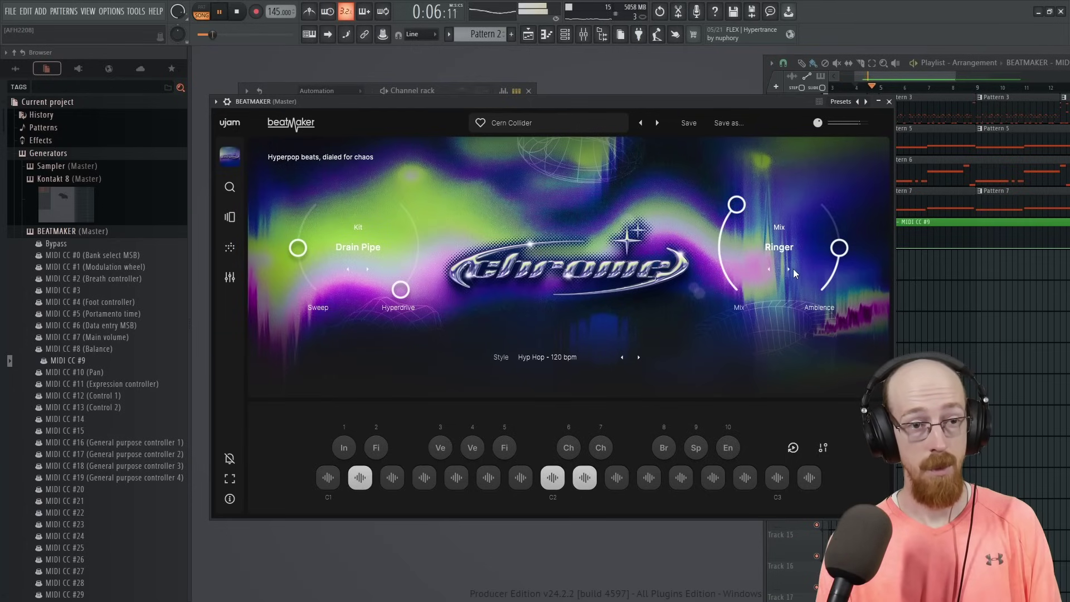
pyautogui.click(789, 269)
pyautogui.click(790, 270)
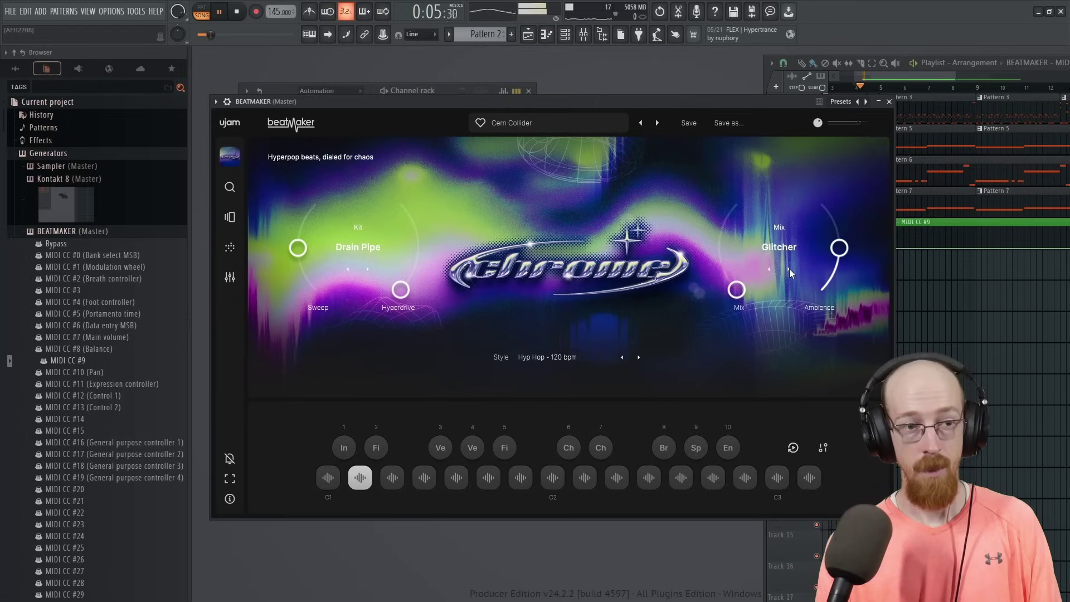
pyautogui.click(772, 269)
pyautogui.press('space')
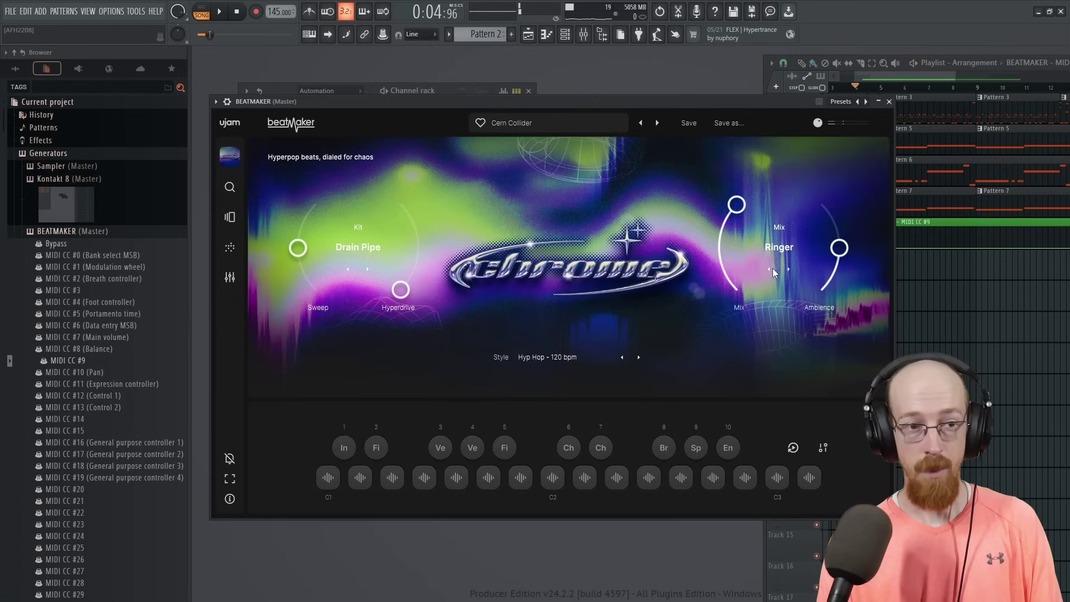
pyautogui.click(790, 270)
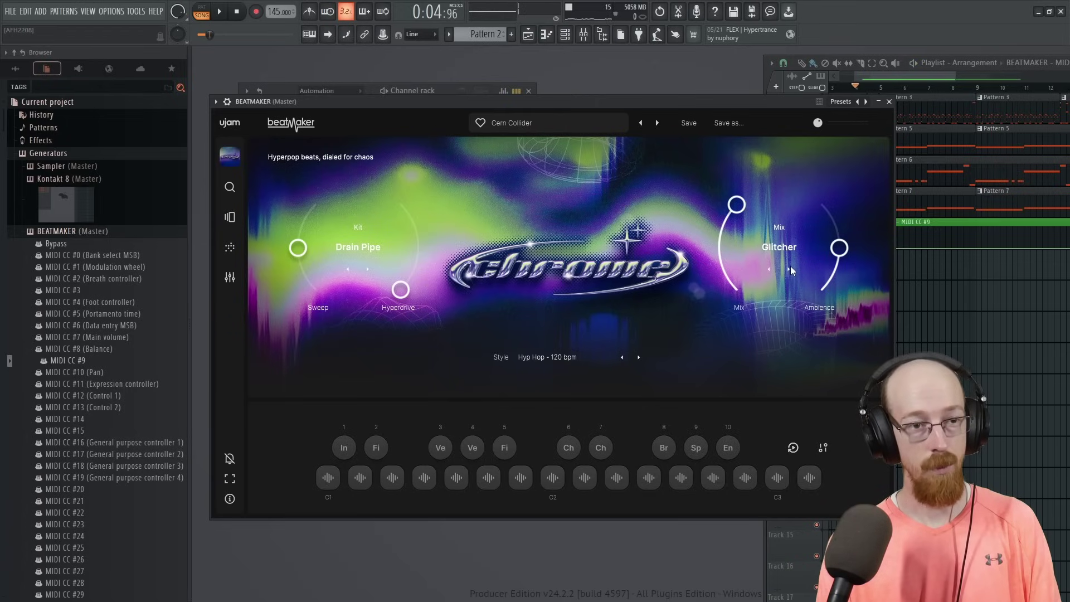
pyautogui.press('space')
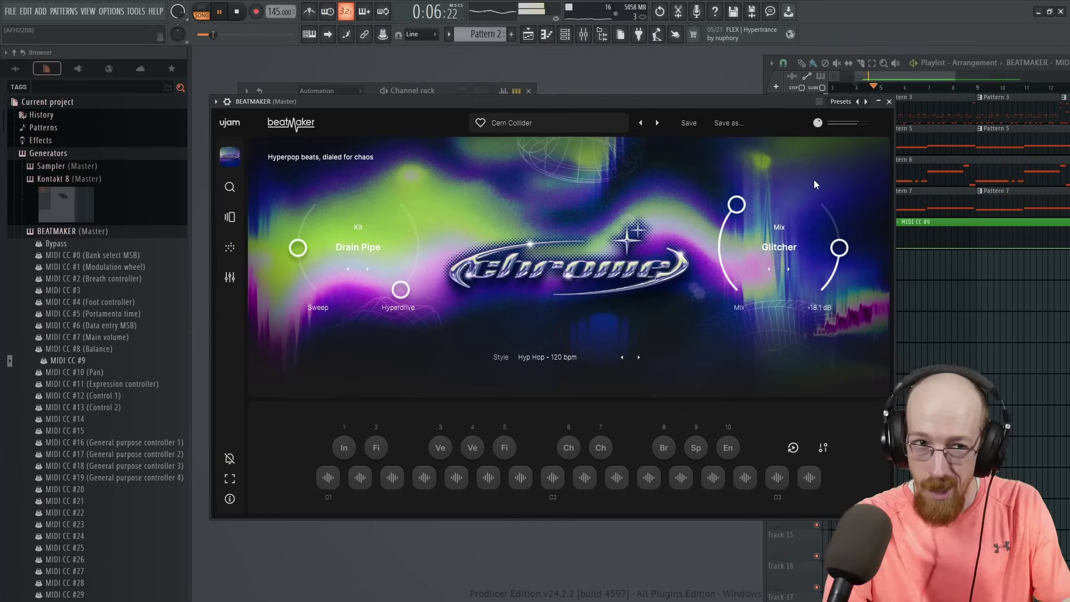
pyautogui.press('space')
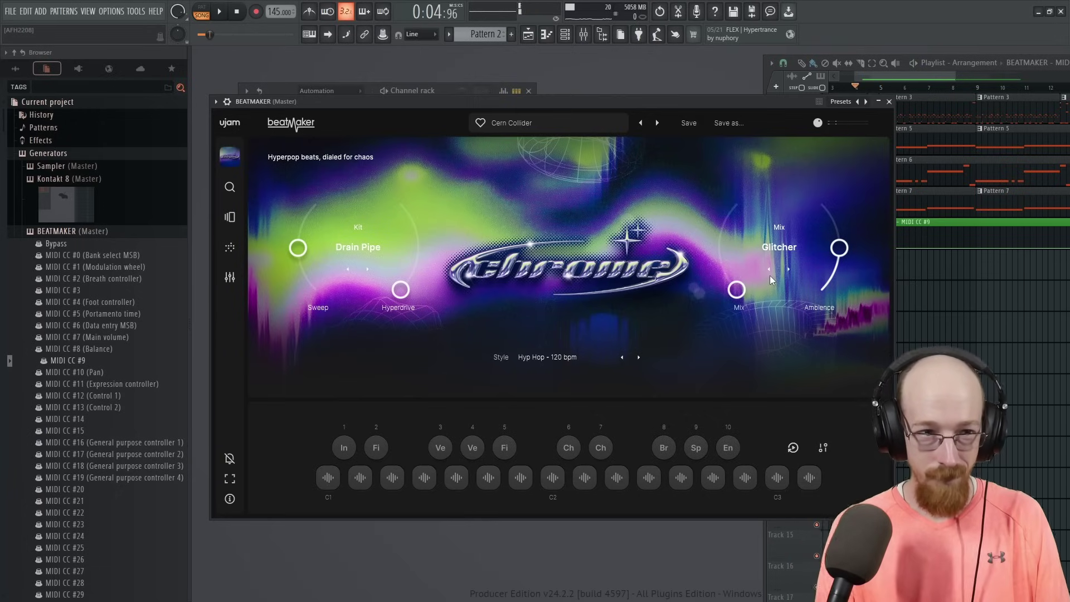
pyautogui.moveTo(857, 225)
pyautogui.press('space')
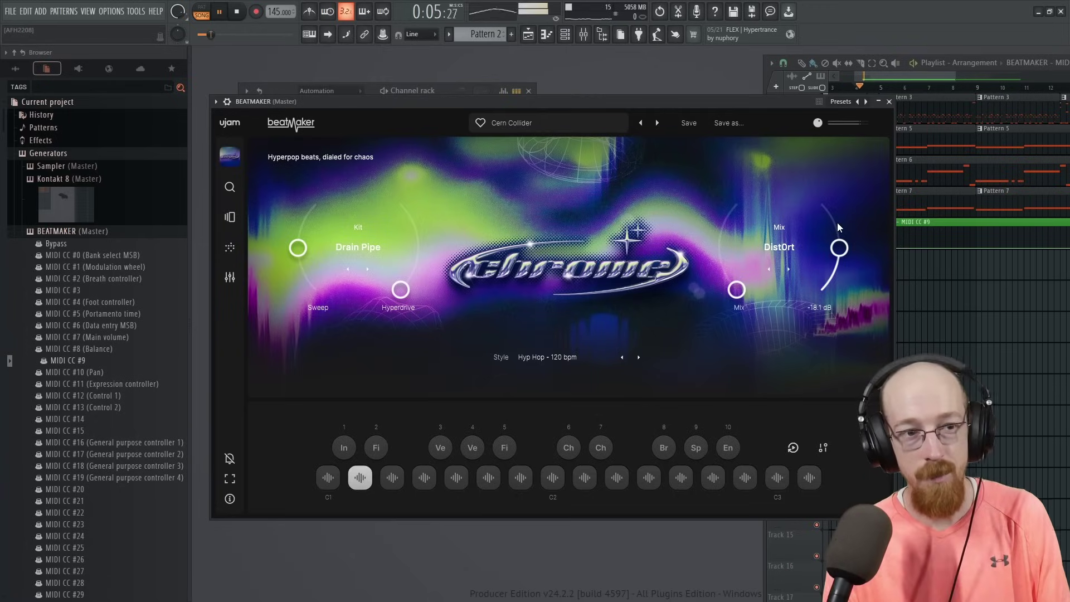
# Delete both Pattern 7 clips on Track 4 and play the arrangement without them.
pyautogui.click(889, 101)
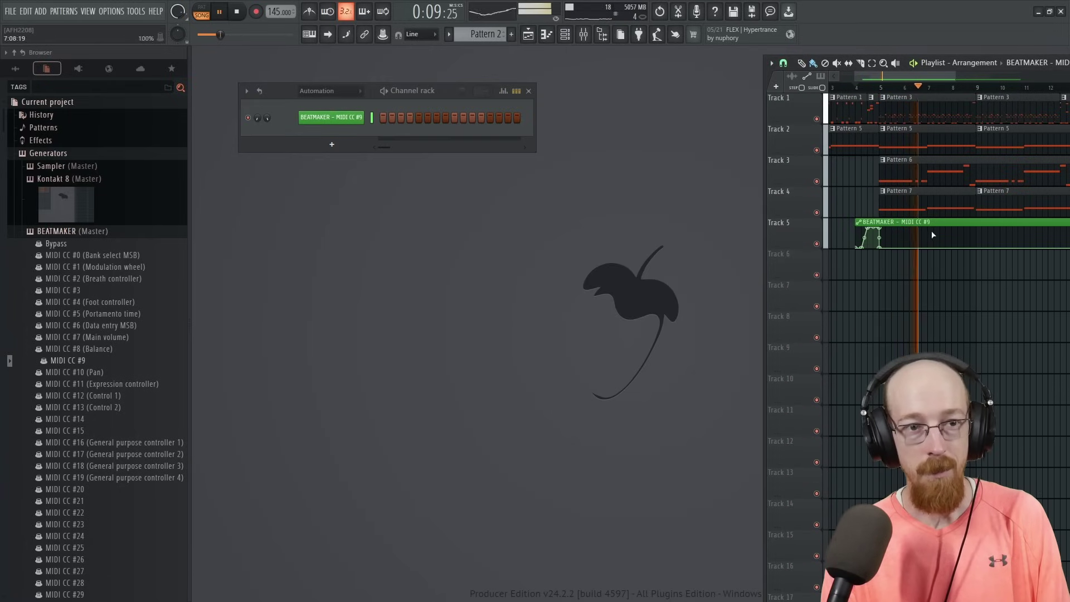
pyautogui.scroll(-3, 925, 214)
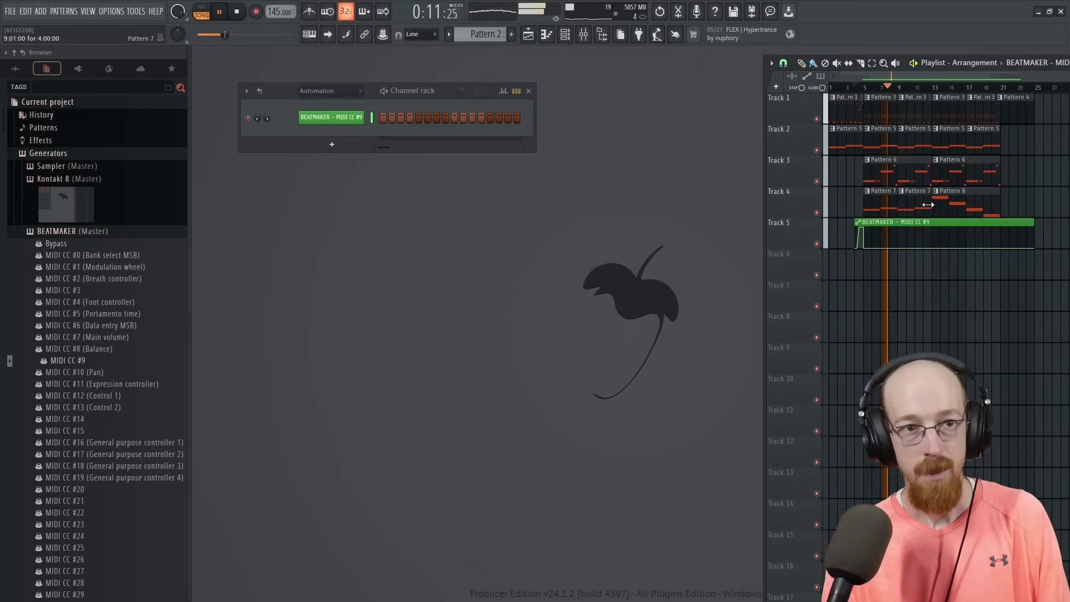
pyautogui.press('space')
pyautogui.scroll(2, 890, 178)
pyautogui.scroll(1, 925, 180)
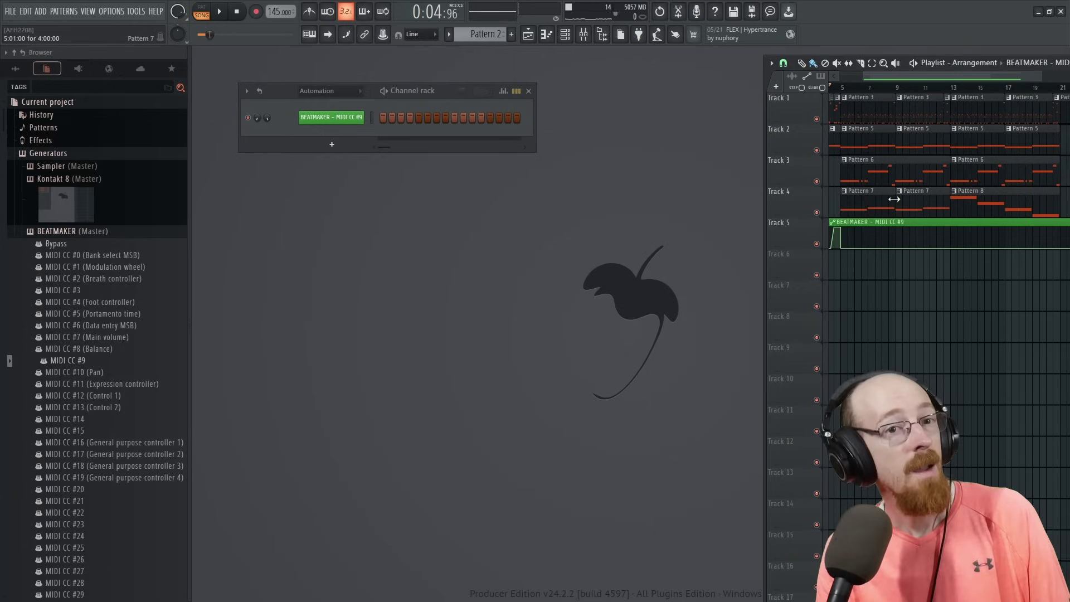
pyautogui.rightClick(864, 206)
pyautogui.rightClick(906, 207)
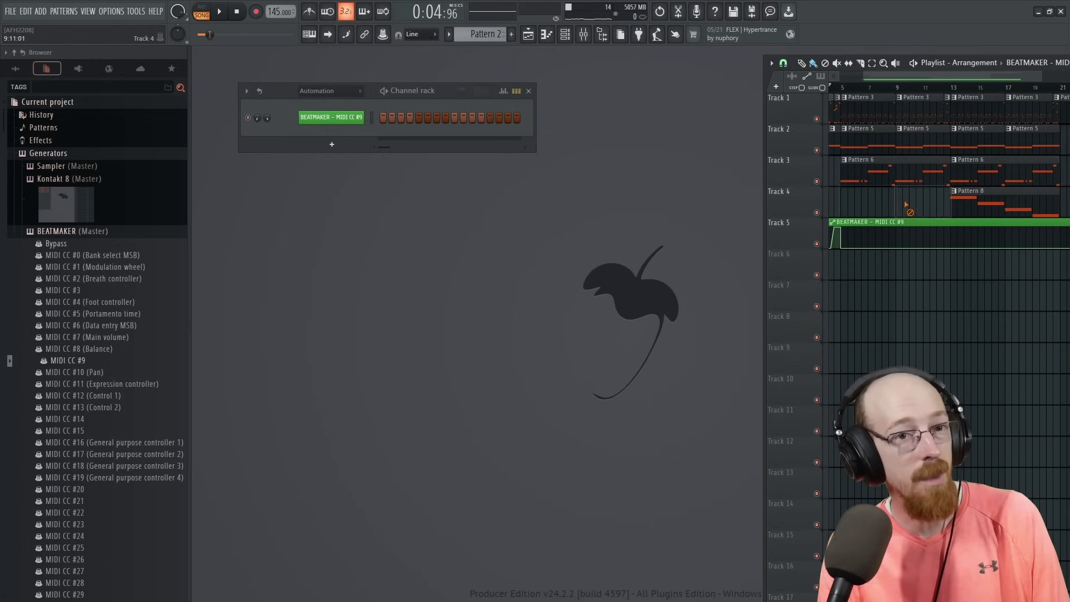
pyautogui.press('space')
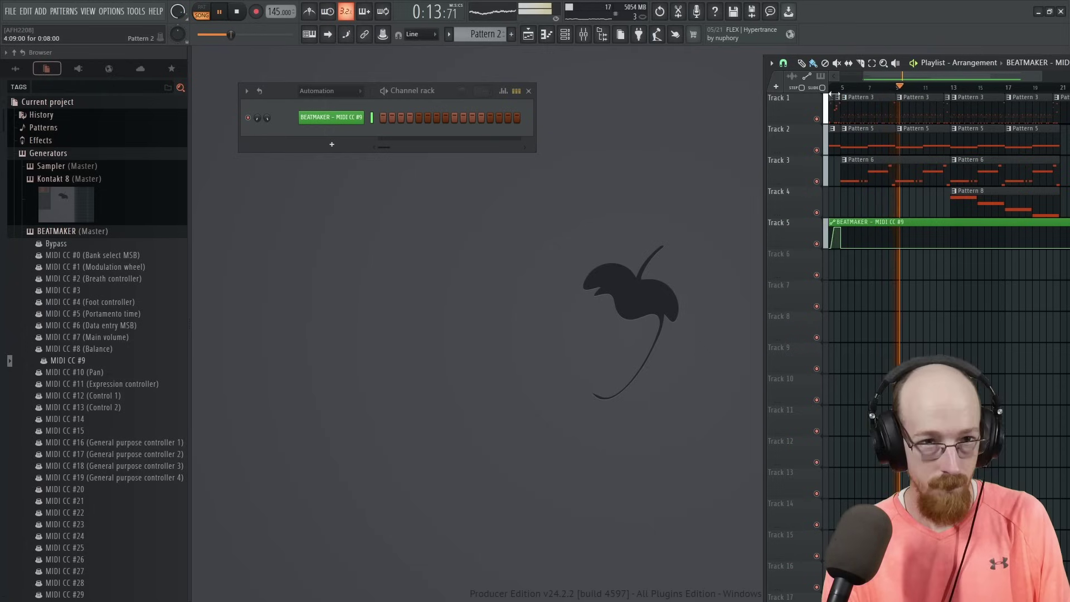
pyautogui.press('space')
# Restore the Pattern 7 clips, delete only Track 4's first one, and move the playhead to bar 9.
pyautogui.hotkey('ctrl', 'z')
pyautogui.rightClick(857, 205)
pyautogui.click(889, 87)
pyautogui.click(903, 87)
pyautogui.click(907, 92)
# Set SE-Striiiings' Finisher to Voodoo Poisoned at a high amount, auditioning in pattern mode.
pyautogui.click(329, 131)
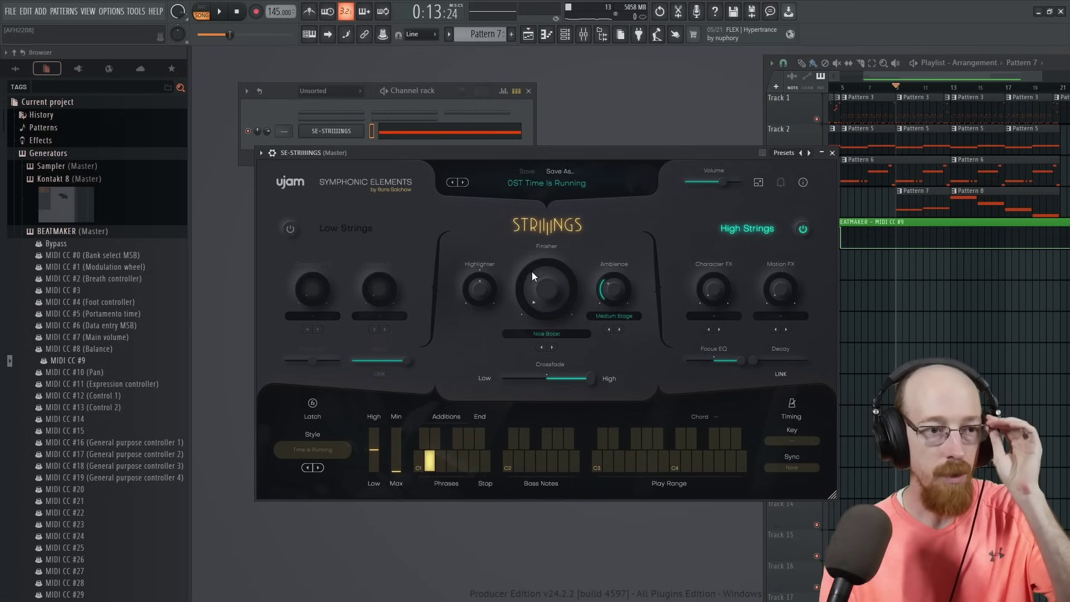
pyautogui.click(547, 334)
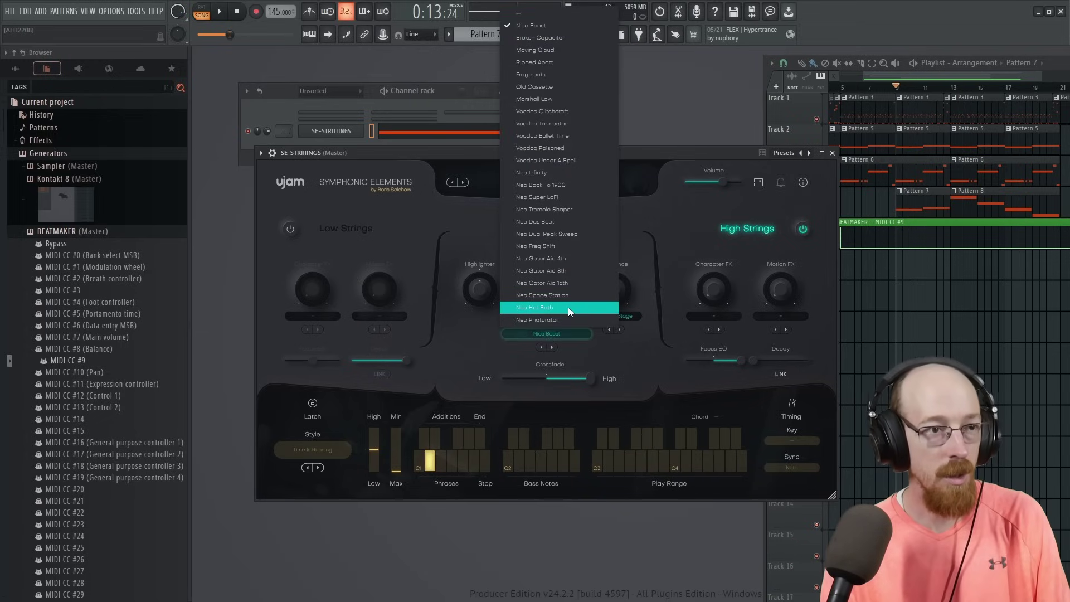
pyautogui.click(578, 123)
pyautogui.click(198, 15)
pyautogui.click(221, 13)
pyautogui.moveTo(561, 300); pyautogui.dragTo(565, 182)
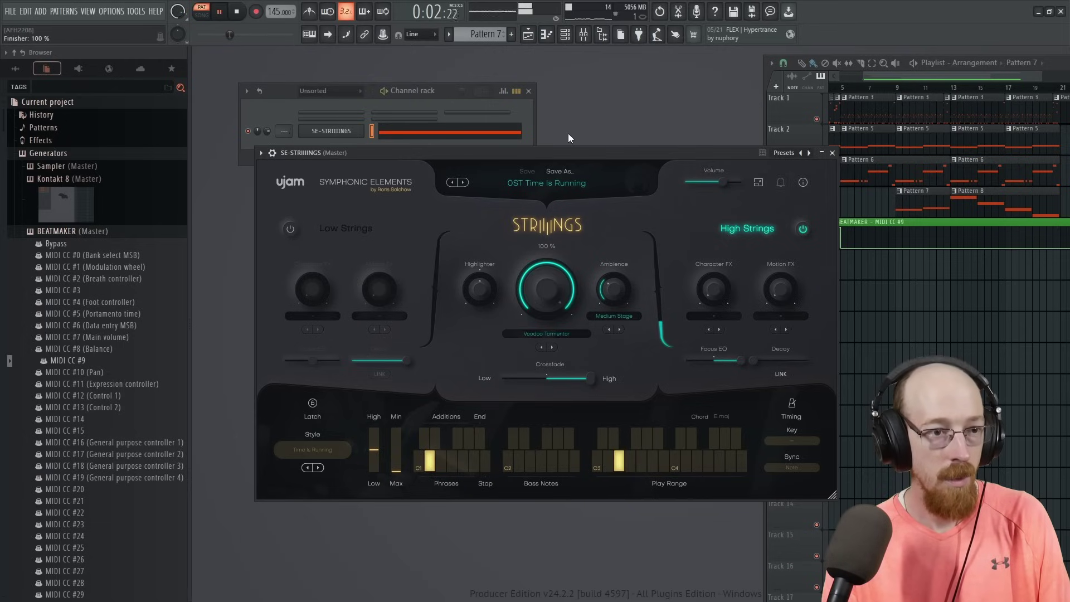
pyautogui.click(554, 347)
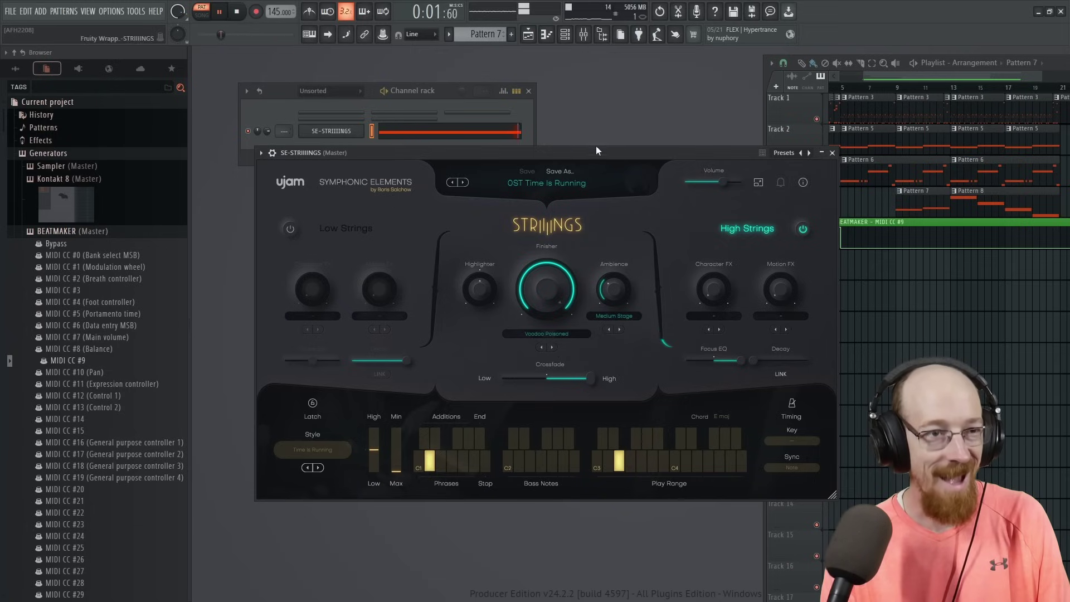
# Create an automation clip for the SE-Striiiings Finisher parameter from the plugin's browsed parameters.
pyautogui.press('space')
pyautogui.moveTo(592, 153); pyautogui.dragTo(590, 154)
pyautogui.rightClick(555, 277)
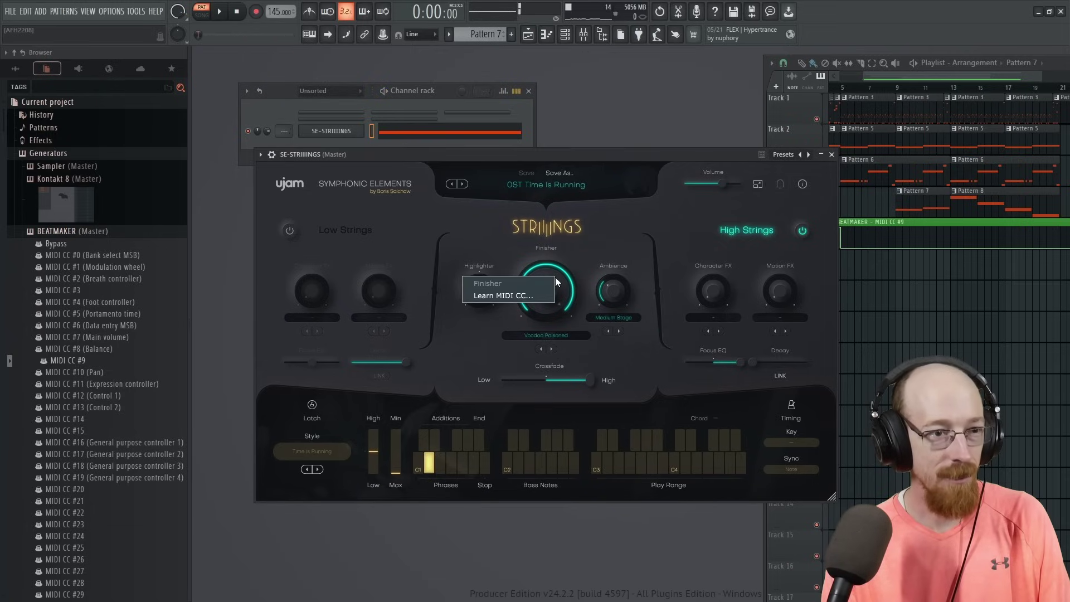
pyautogui.click(520, 300)
pyautogui.click(262, 155)
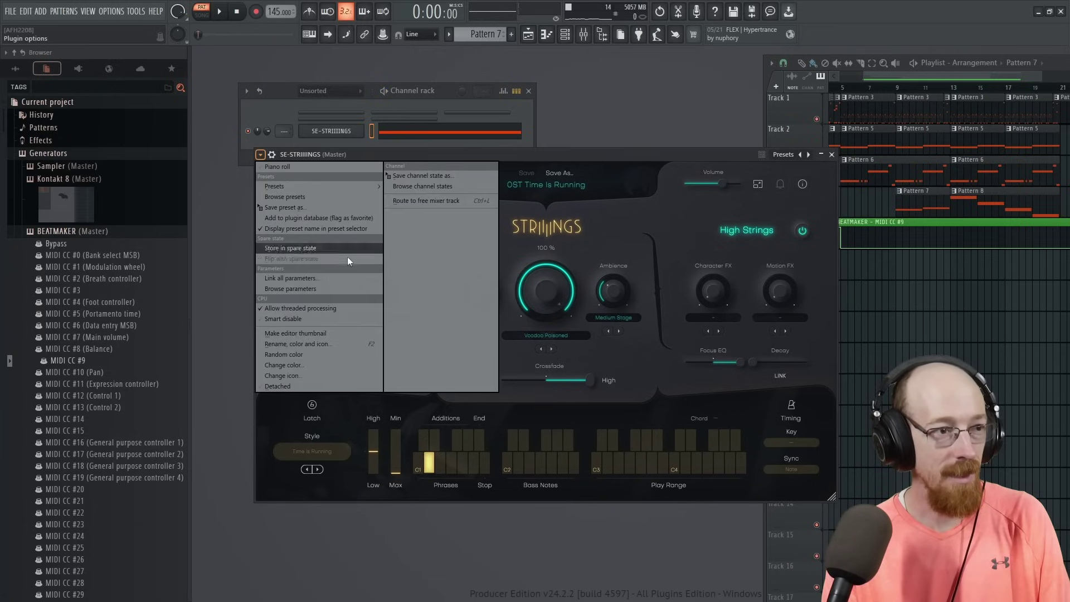
pyautogui.click(351, 289)
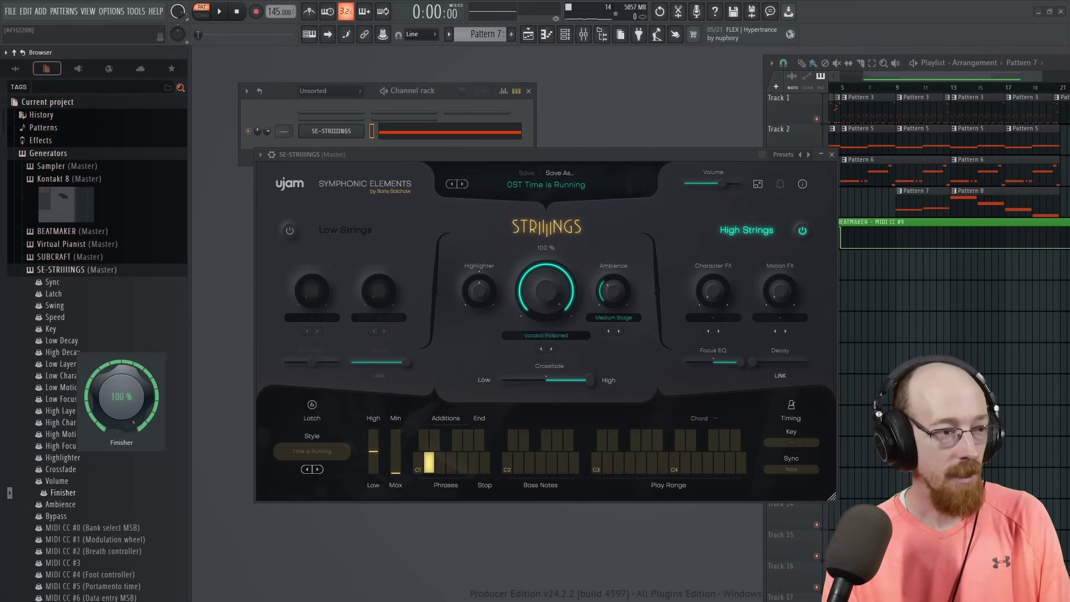
pyautogui.click(73, 493)
pyautogui.rightClick(72, 493)
pyautogui.click(98, 440)
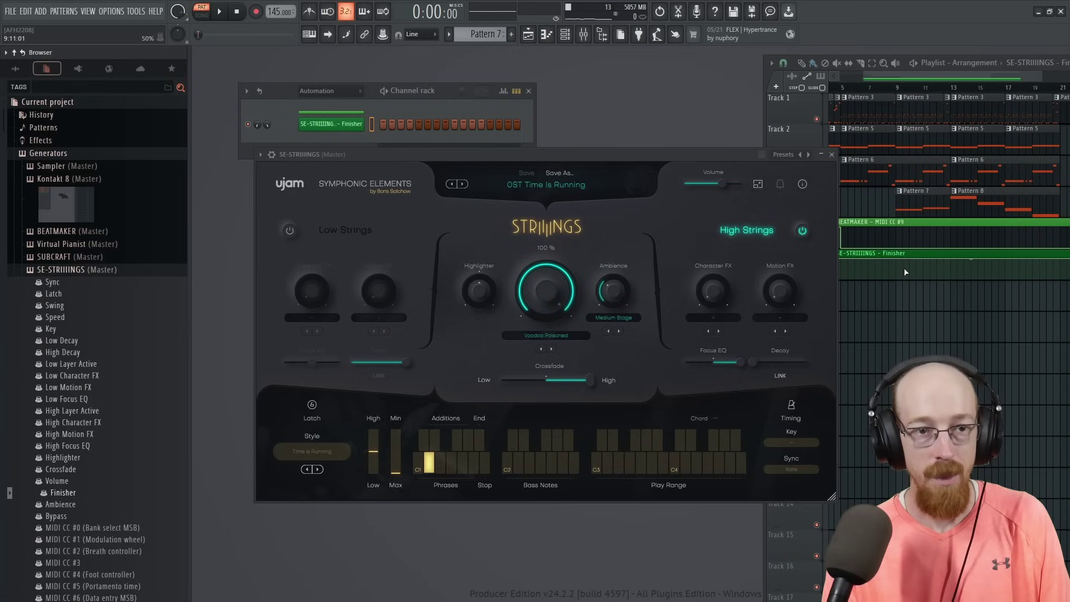
# Shape the Track 6 Finisher automation to ramp down from full to 0%.
pyautogui.click(905, 272)
pyautogui.moveTo(950, 260); pyautogui.dragTo(958, 303)
pyautogui.scroll(-2, 1008, 301)
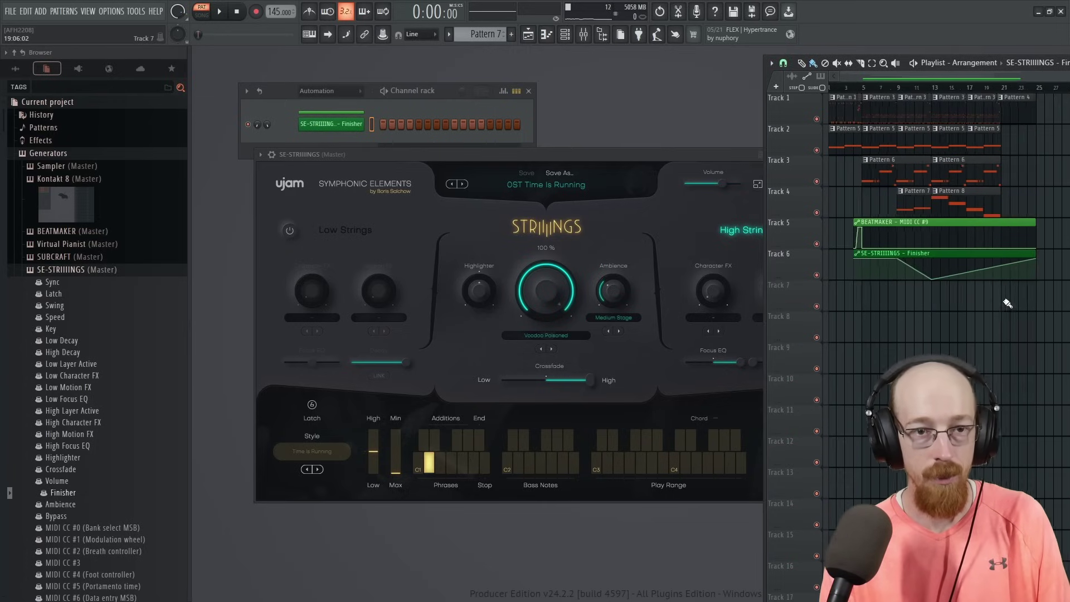
pyautogui.moveTo(1024, 260); pyautogui.dragTo(1021, 301)
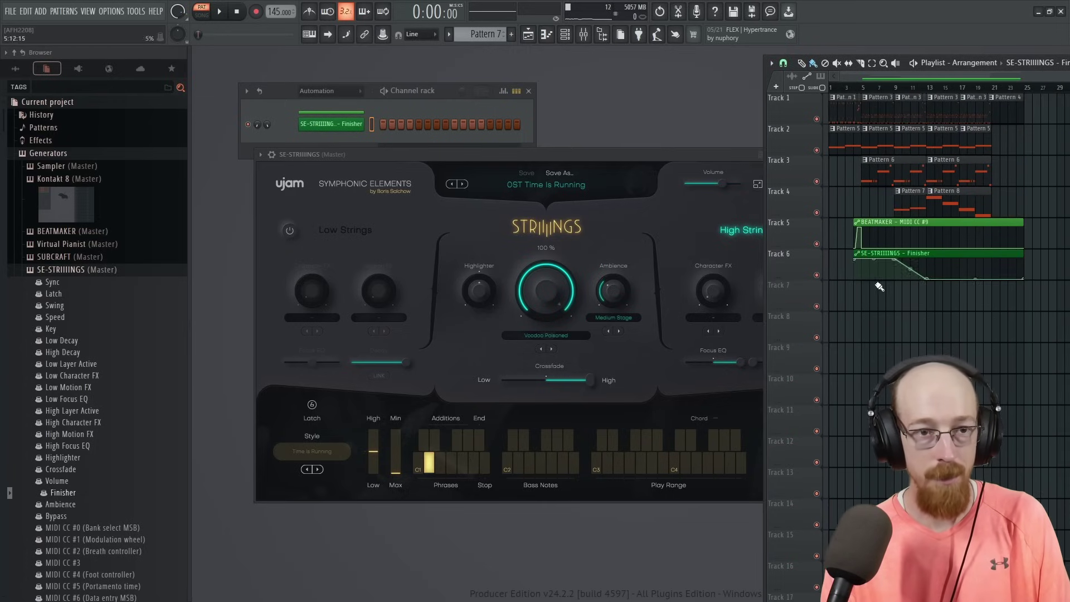
pyautogui.scroll(2, 935, 285)
# Create a Volume multiplier automation clip from the Striiiings channel's miscellaneous settings.
pyautogui.click(622, 148)
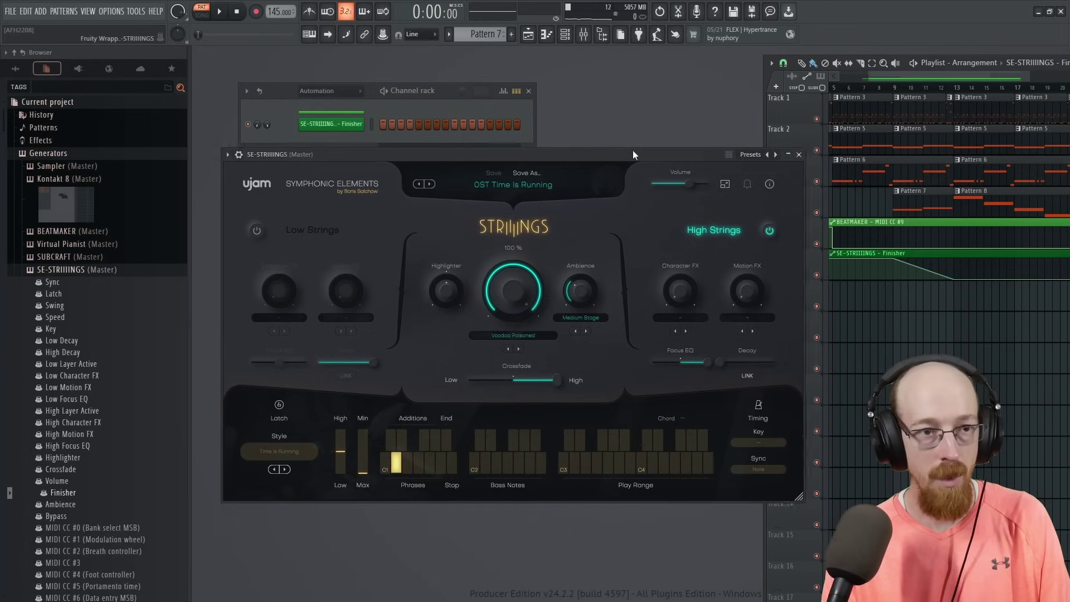
pyautogui.click(234, 154)
pyautogui.click(279, 173)
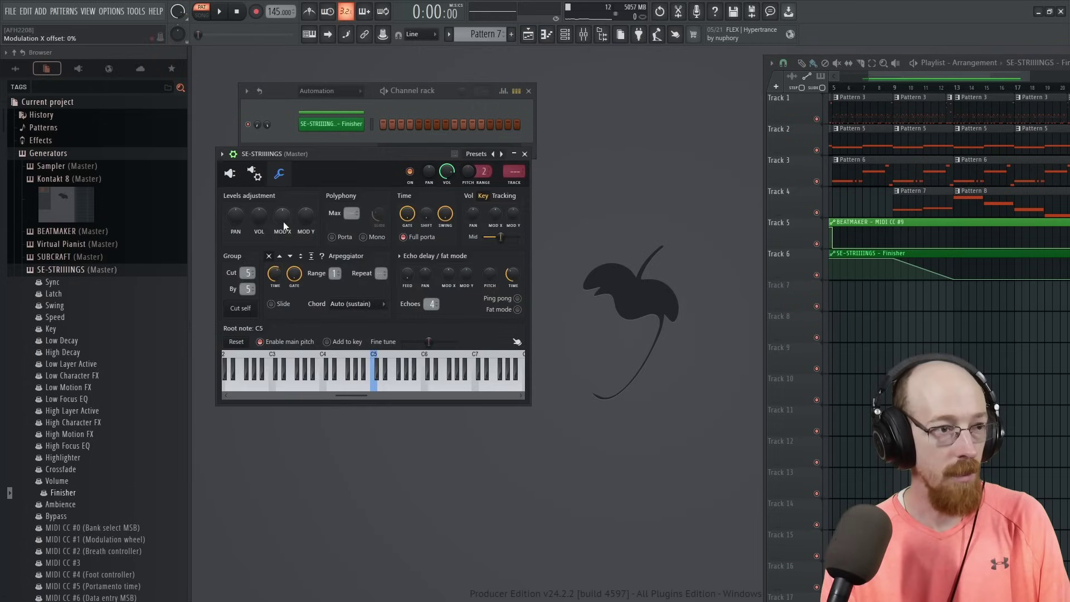
pyautogui.rightClick(262, 219)
pyautogui.click(307, 303)
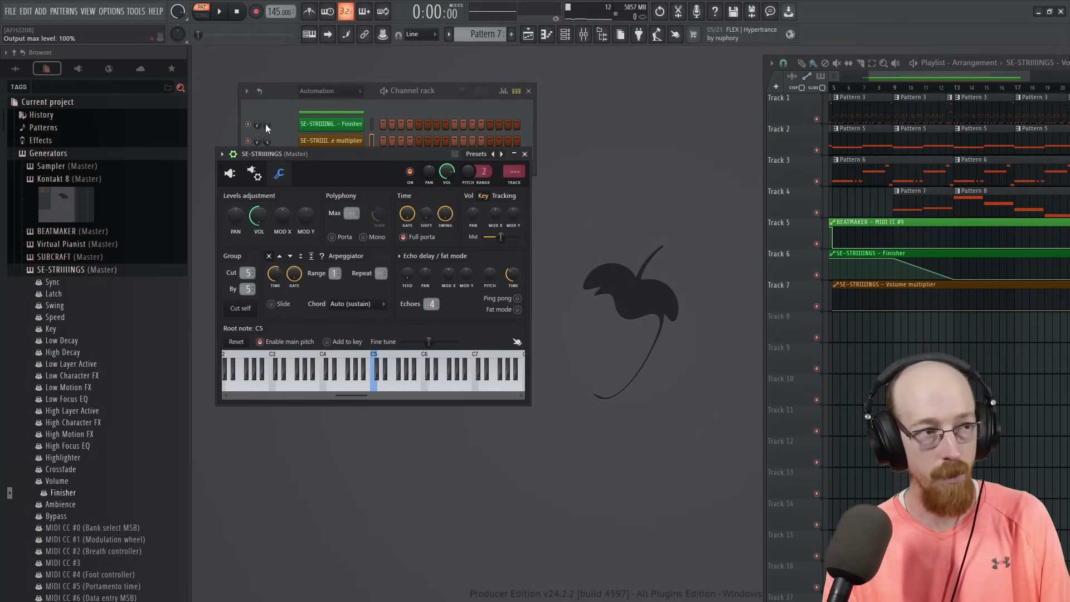
# Add multiplier points of 0% at bar 9 and exactly 0.5 at bar 13.
pyautogui.moveTo(899, 307); pyautogui.dragTo(900, 321)
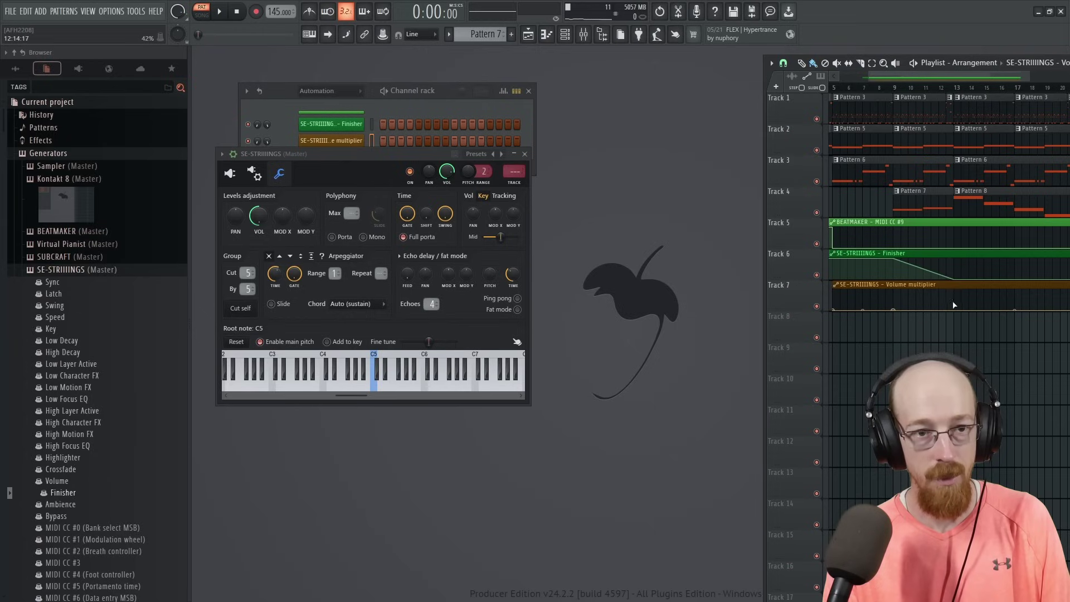
pyautogui.moveTo(958, 304); pyautogui.dragTo(958, 302)
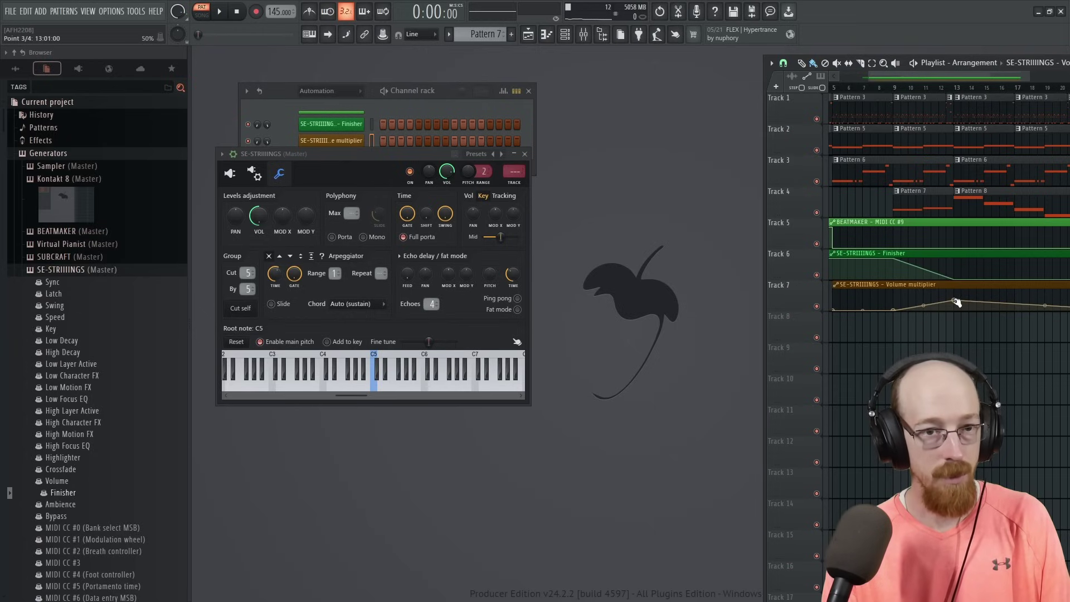
pyautogui.rightClick(957, 303)
pyautogui.click(954, 299)
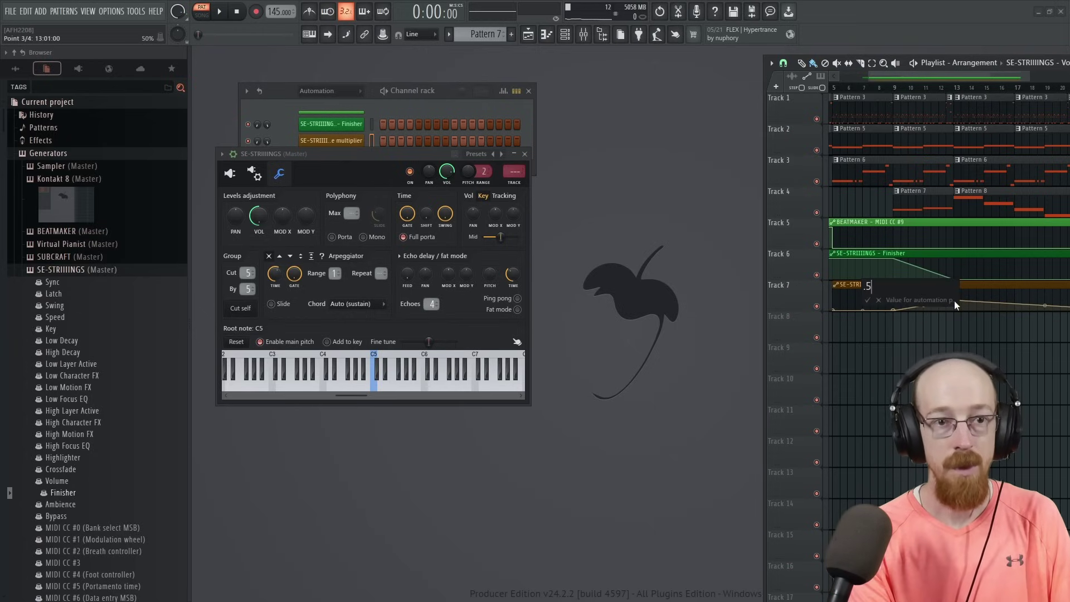
pyautogui.press('Return')
# Trim the multiplier clip to end at bar 13 and play the song.
pyautogui.scroll(-2, 1019, 322)
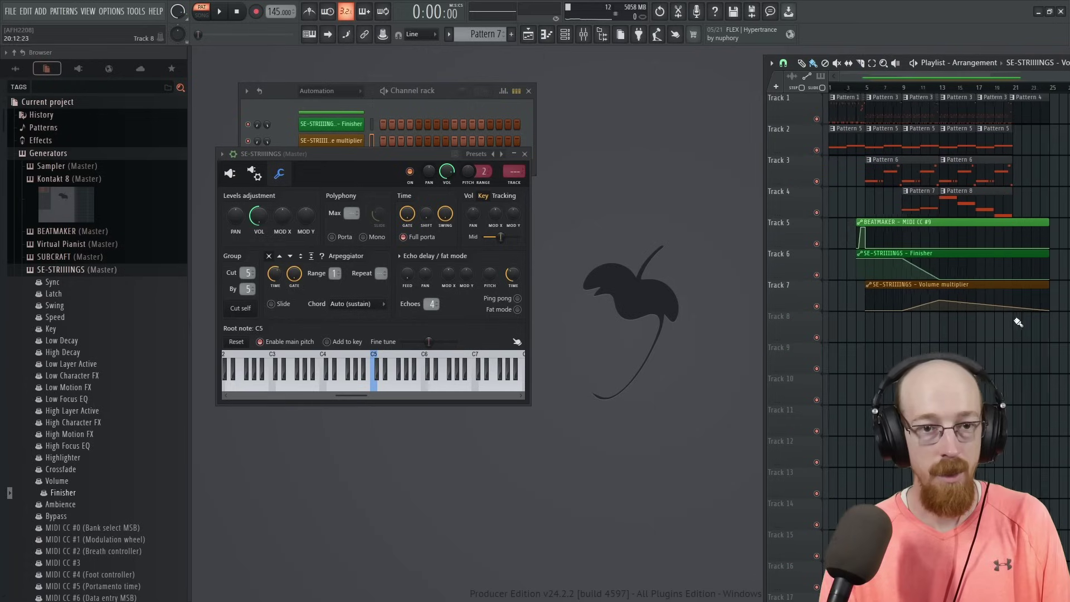
pyautogui.moveTo(1046, 301); pyautogui.dragTo(930, 305)
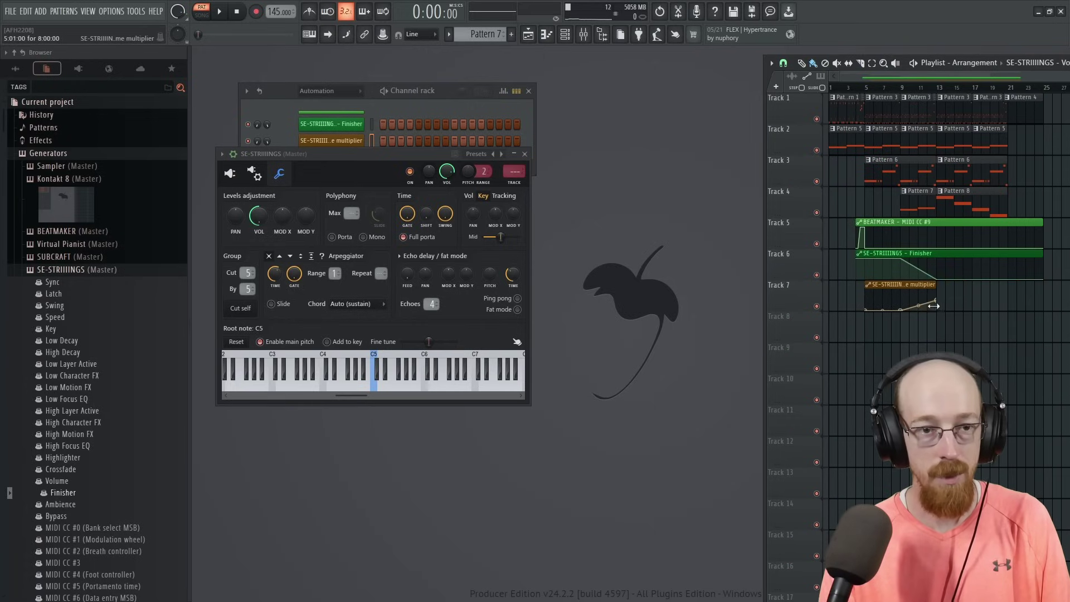
pyautogui.press('space')
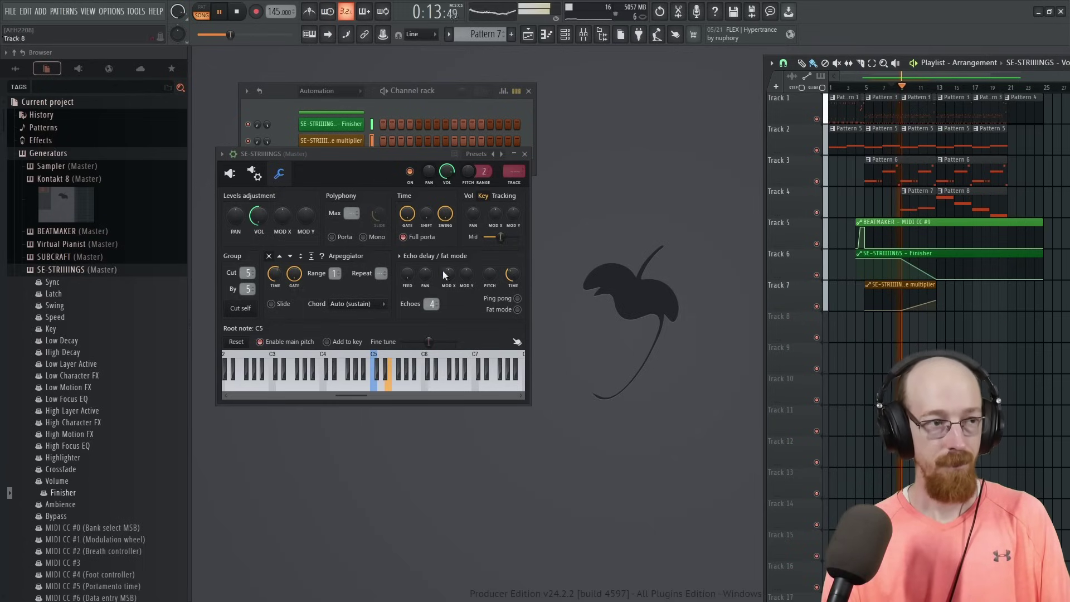
pyautogui.click(231, 176)
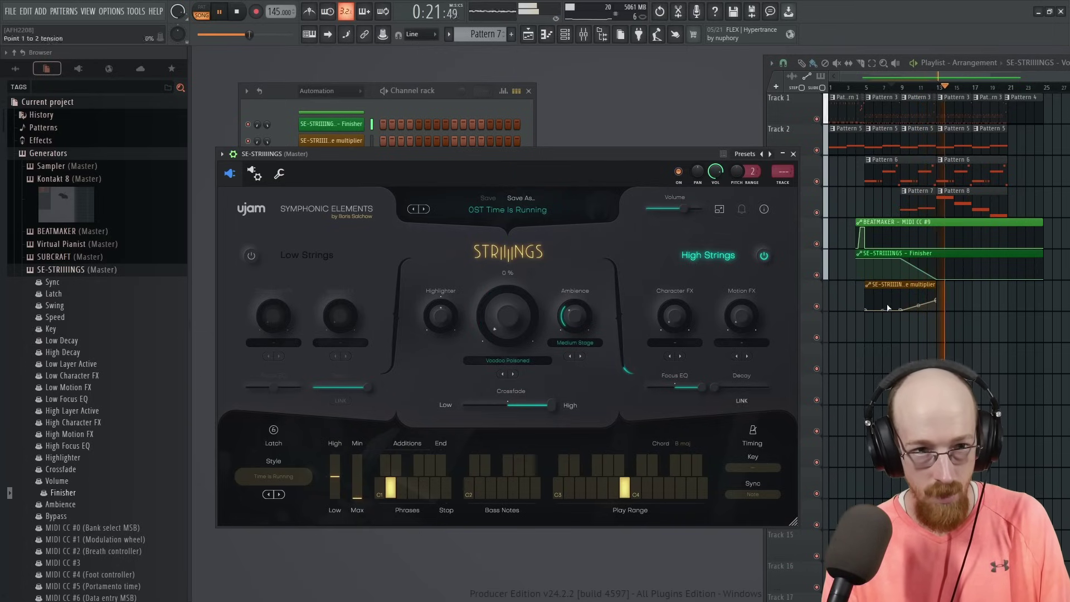
# Set the multiplier curve's second point to 30% and play the song to hear it.
pyautogui.press('space')
pyautogui.scroll(3, 903, 295)
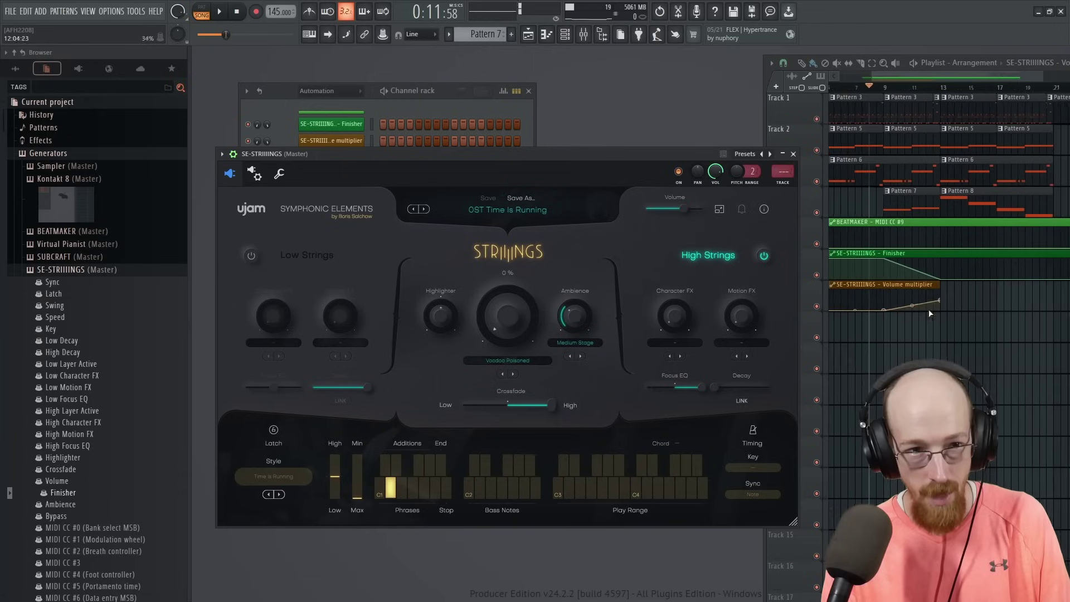
pyautogui.click(882, 310)
pyautogui.doubleClick(882, 310)
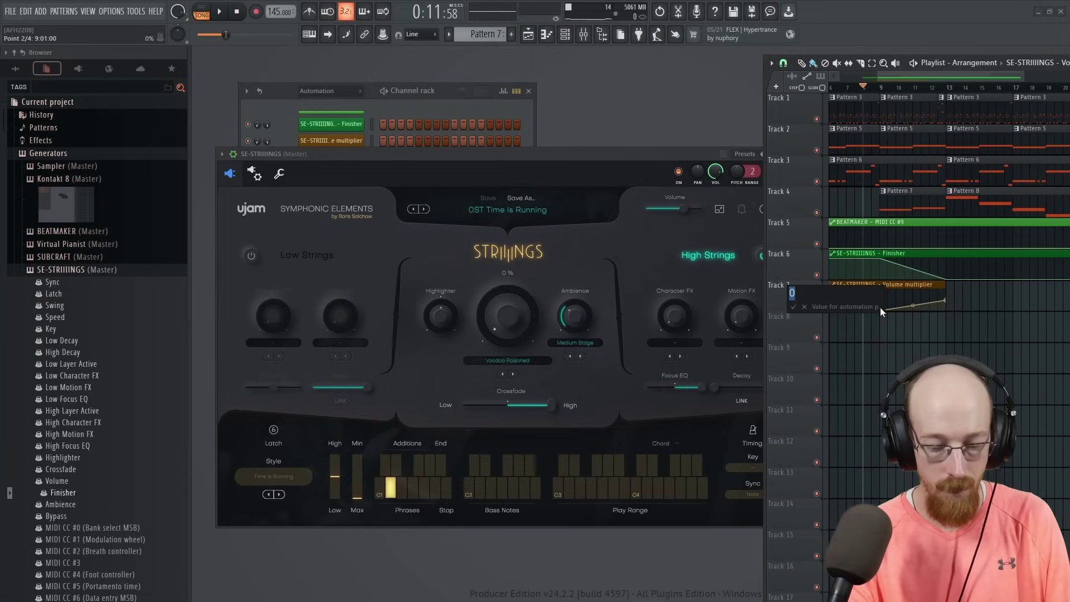
pyautogui.write('30')
pyautogui.press('Return')
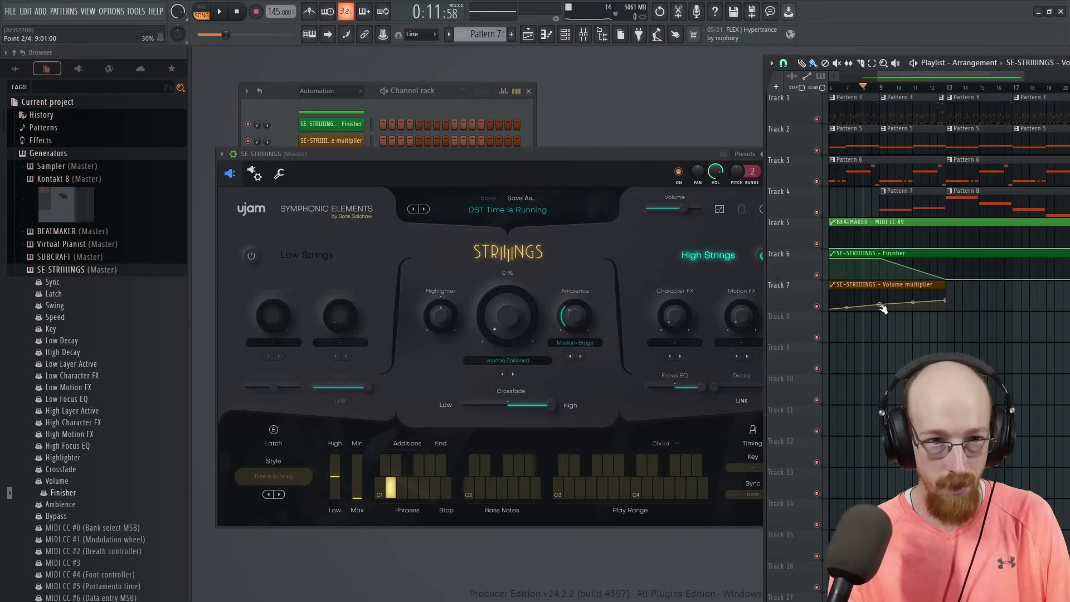
pyautogui.press('space')
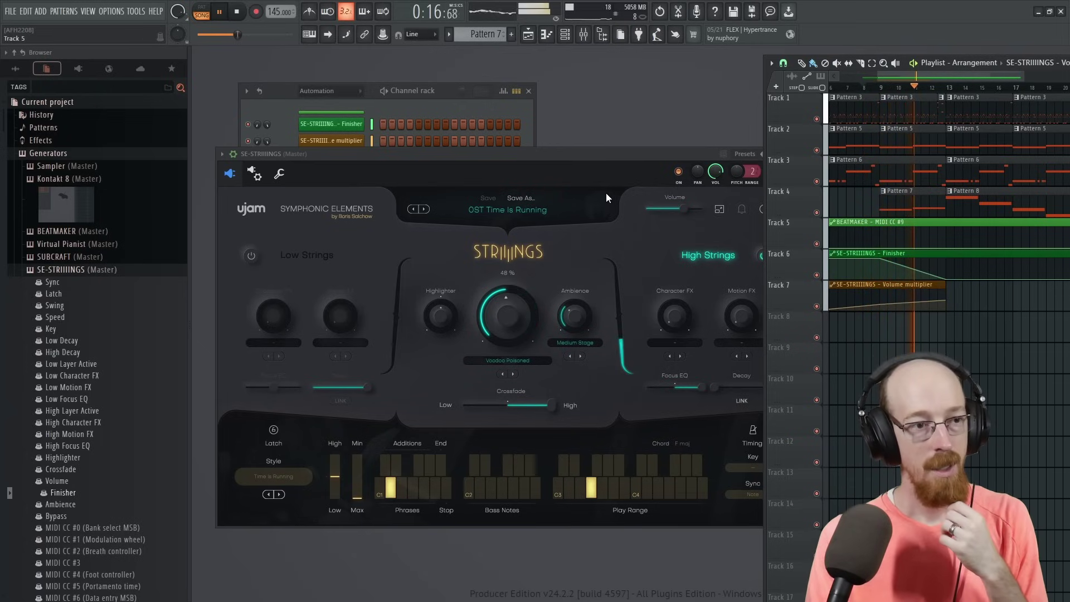
pyautogui.press('space')
# Change that point to 0.5 and replay the section several times to audition the ramp.
pyautogui.rightClick(883, 305)
pyautogui.click(881, 306)
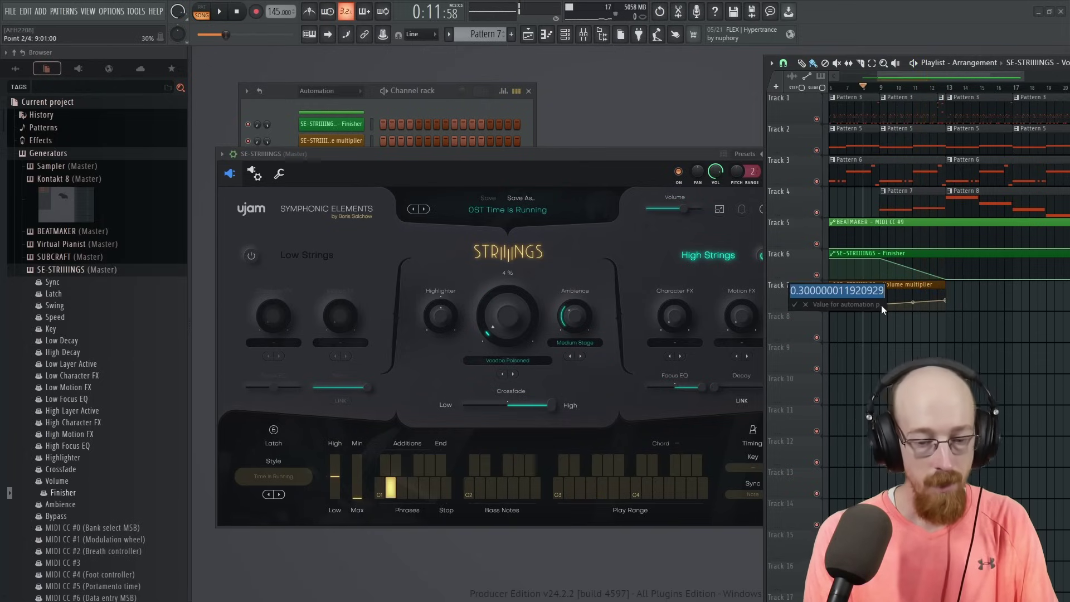
pyautogui.write('0.5')
pyautogui.press('Return')
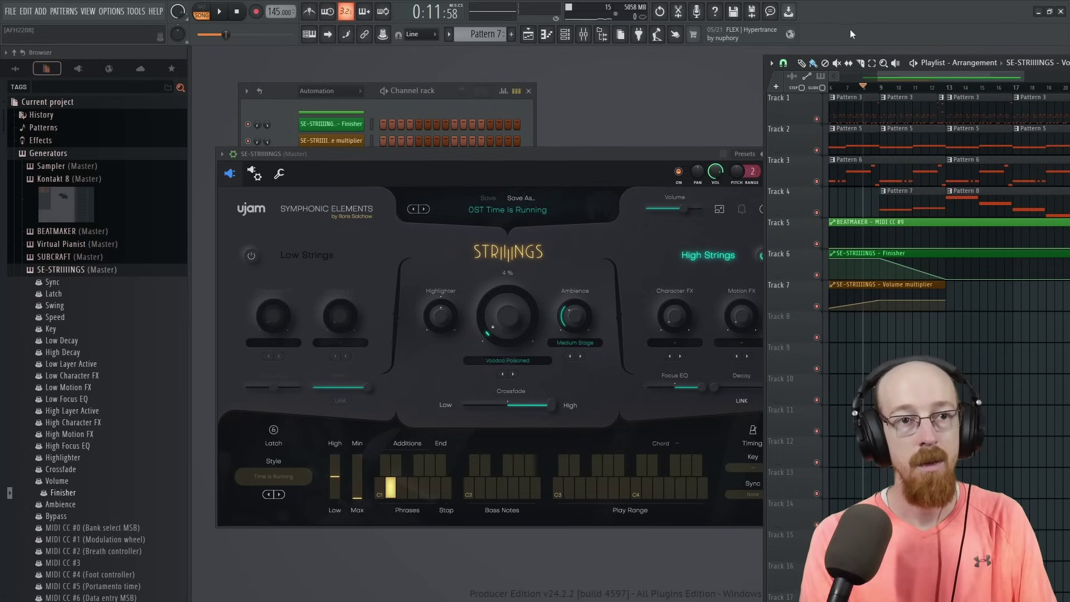
pyautogui.press('space')
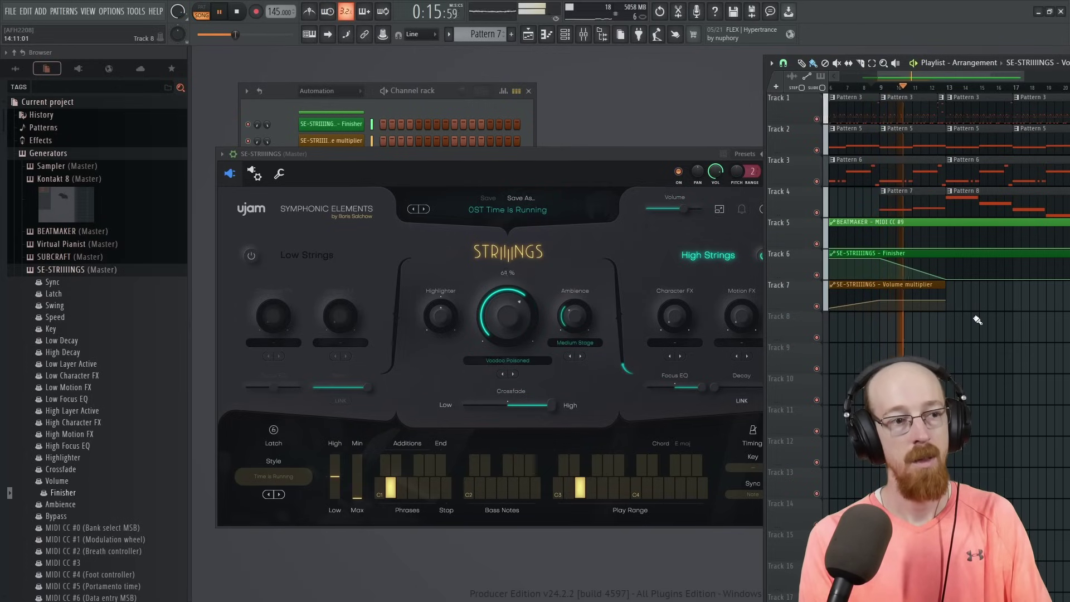
pyautogui.press('space')
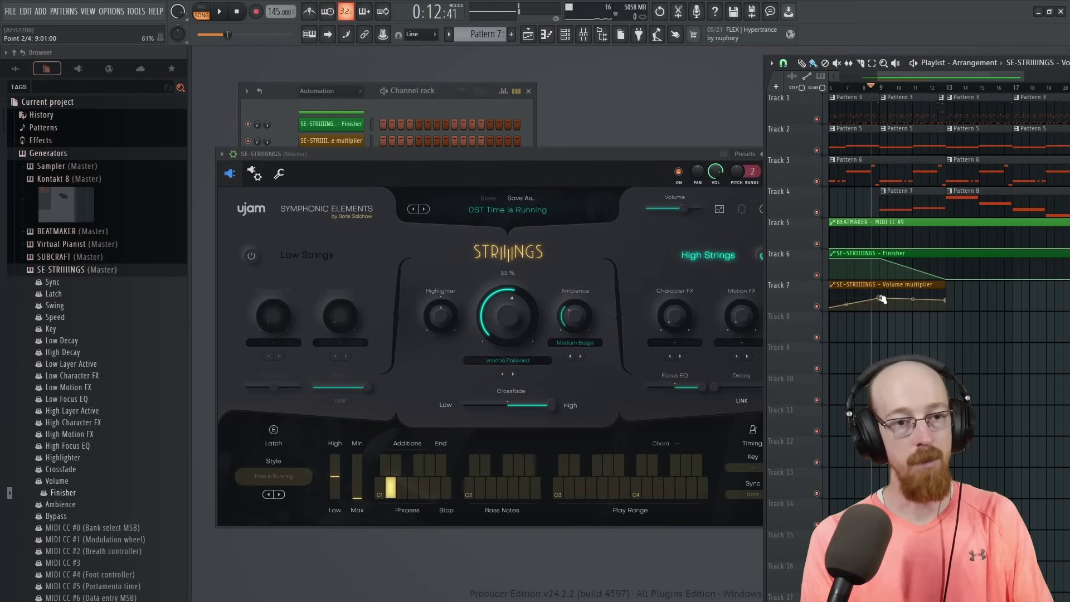
pyautogui.press('space')
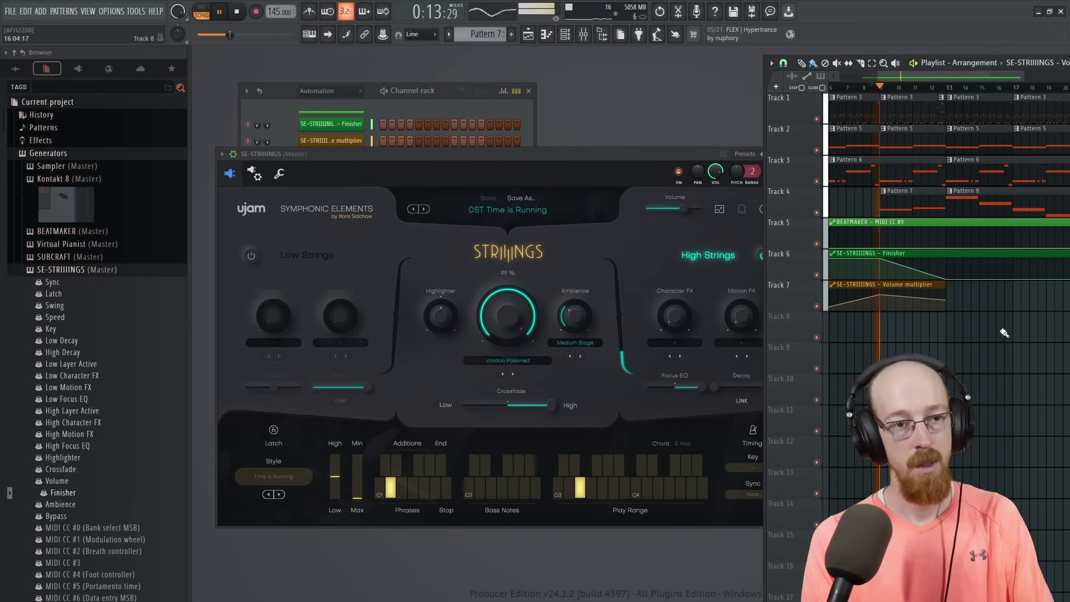
pyautogui.press('space')
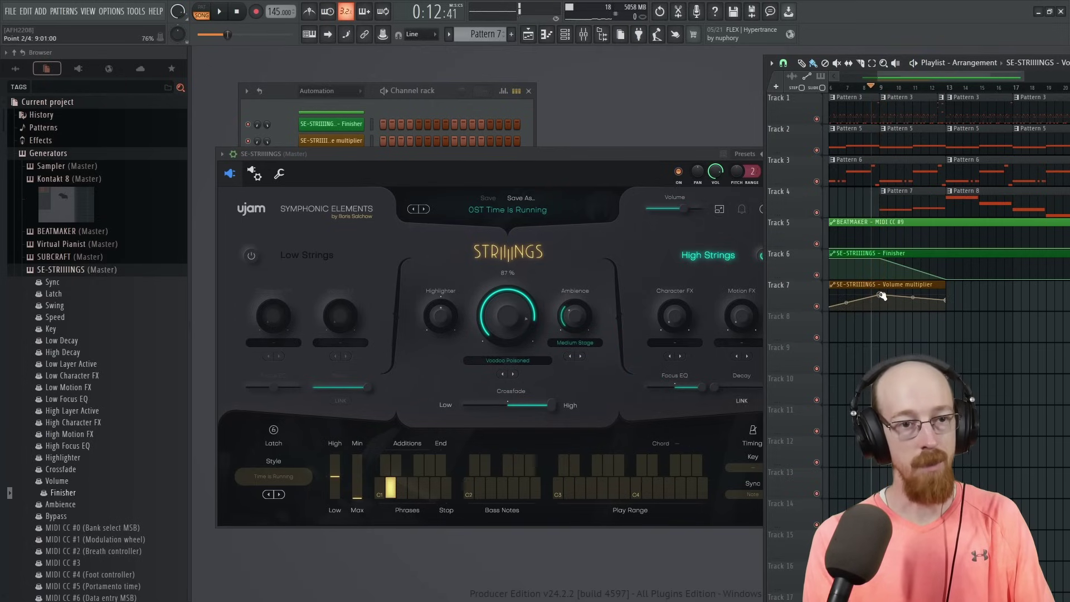
pyautogui.press('space')
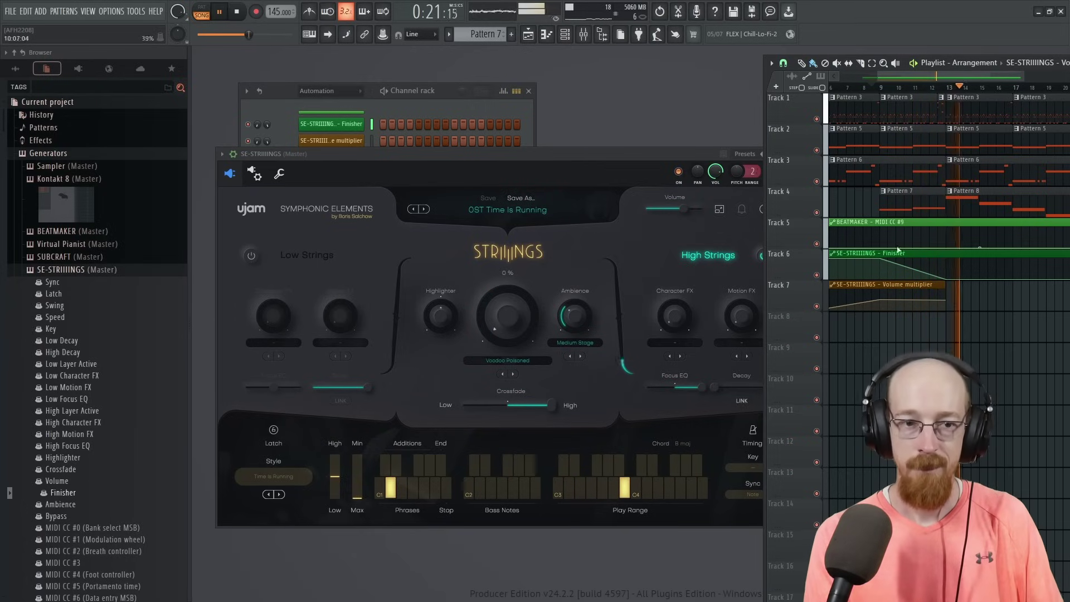
# Move the Track 6 Finisher automation's third point from bar 13 to bar 17, then play.
pyautogui.press('space')
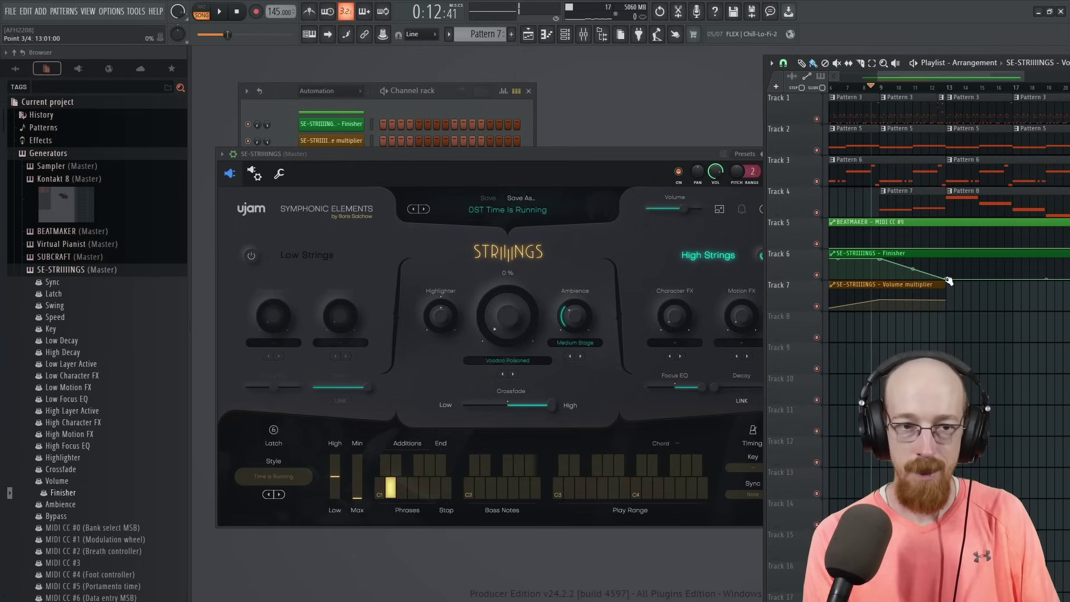
pyautogui.moveTo(949, 280); pyautogui.dragTo(1019, 299)
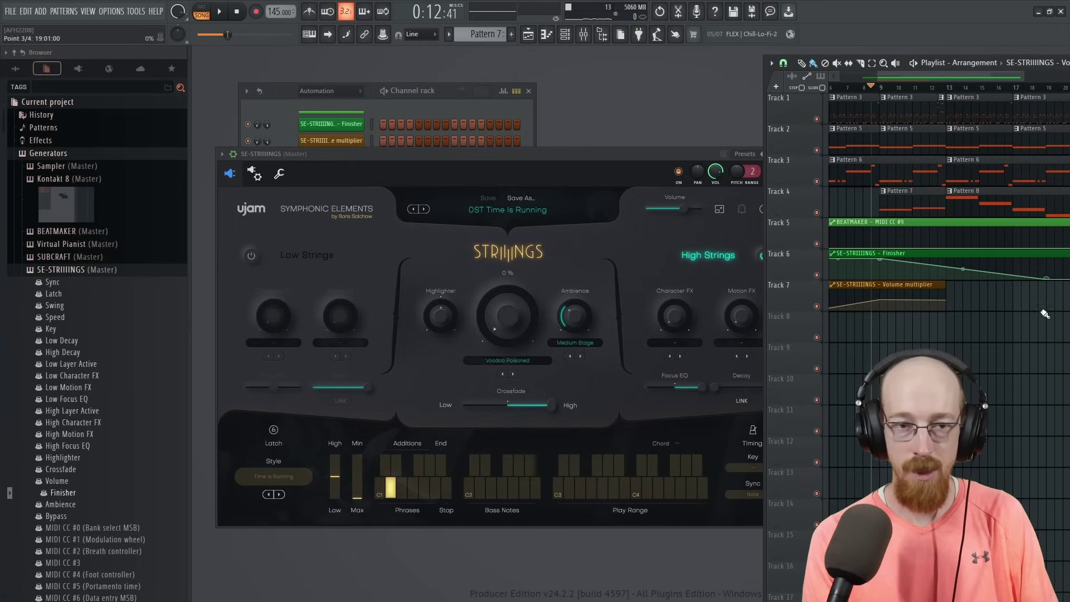
pyautogui.scroll(-2, 1036, 224)
pyautogui.scroll(-1, 1035, 223)
pyautogui.press('space')
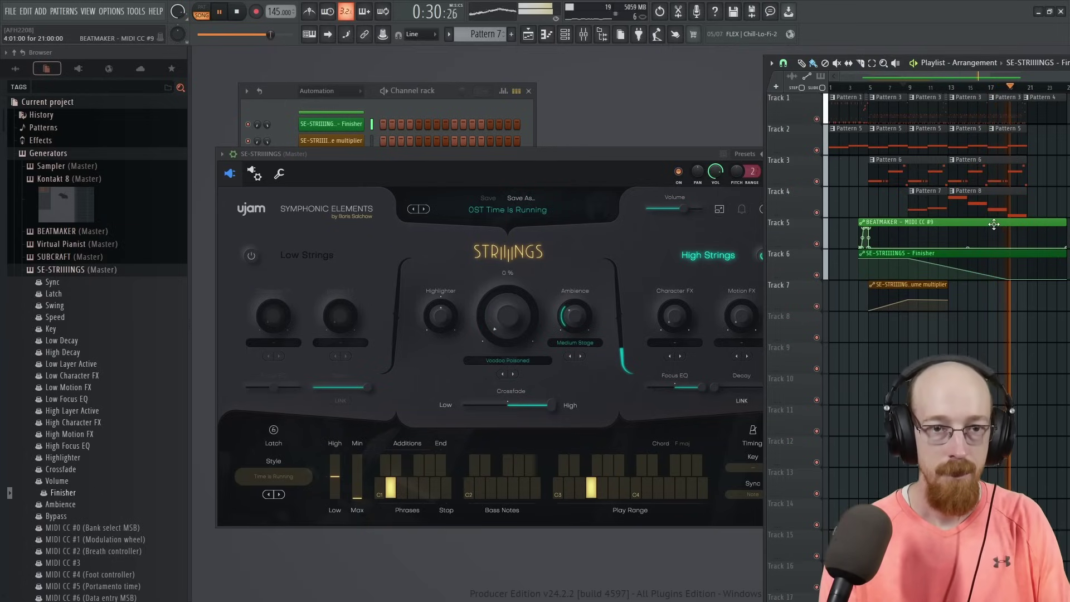
# Close the Striiiings window, stop playback, show all channels in the rack, and select Pattern 3.
pyautogui.click(655, 148)
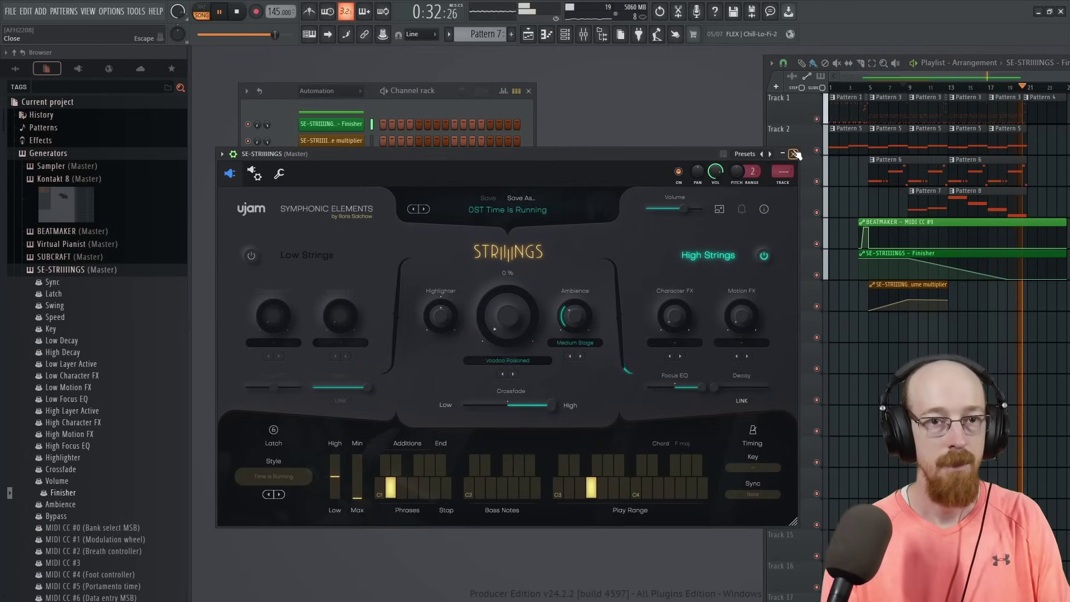
pyautogui.click(793, 150)
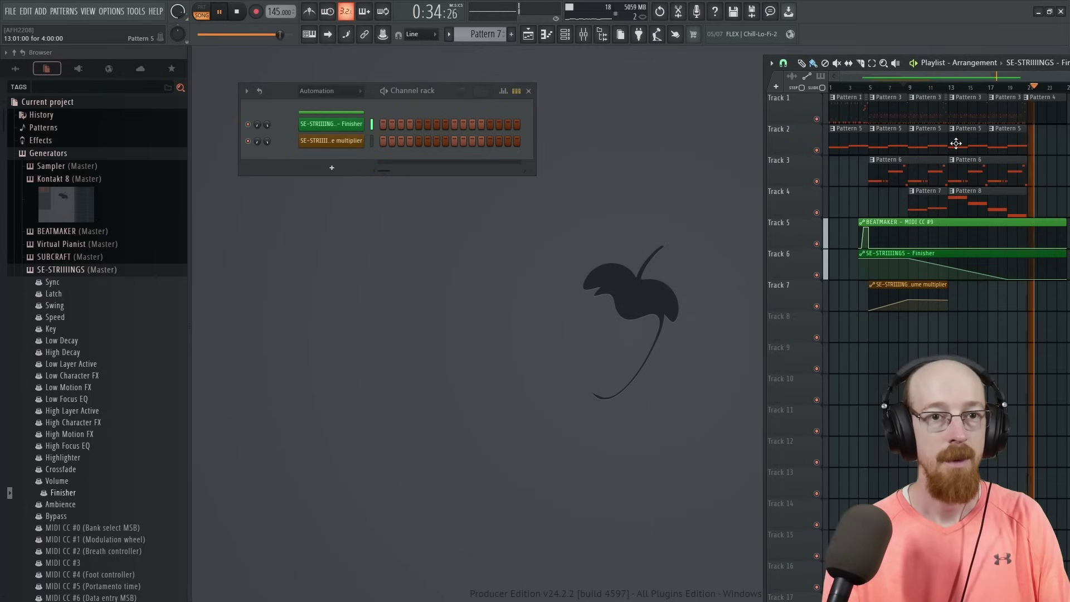
pyautogui.press('space')
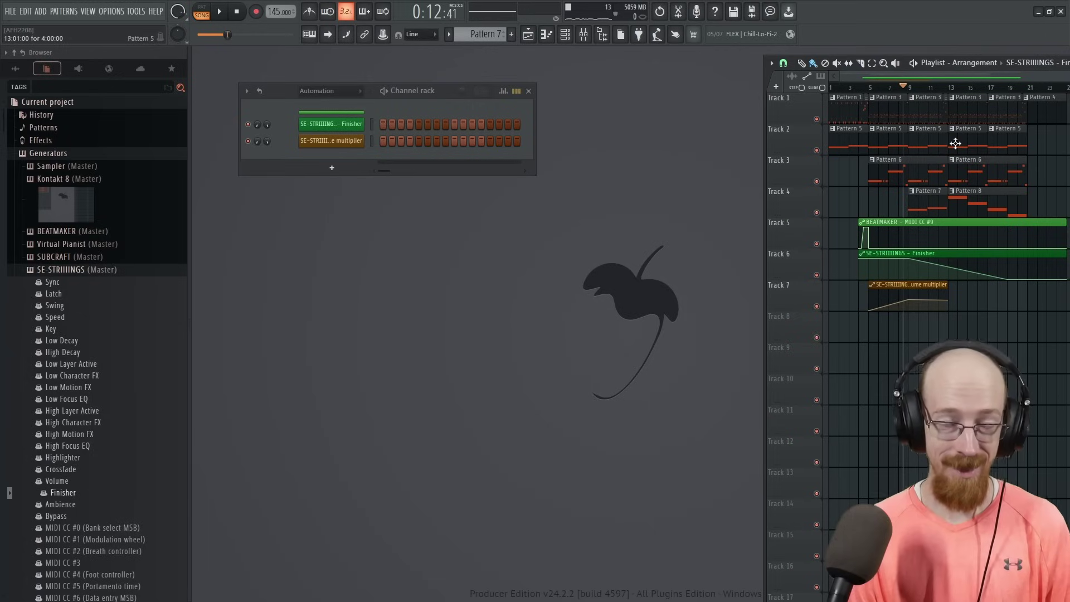
pyautogui.click(357, 91)
pyautogui.click(353, 98)
pyautogui.click(349, 131)
pyautogui.click(350, 133)
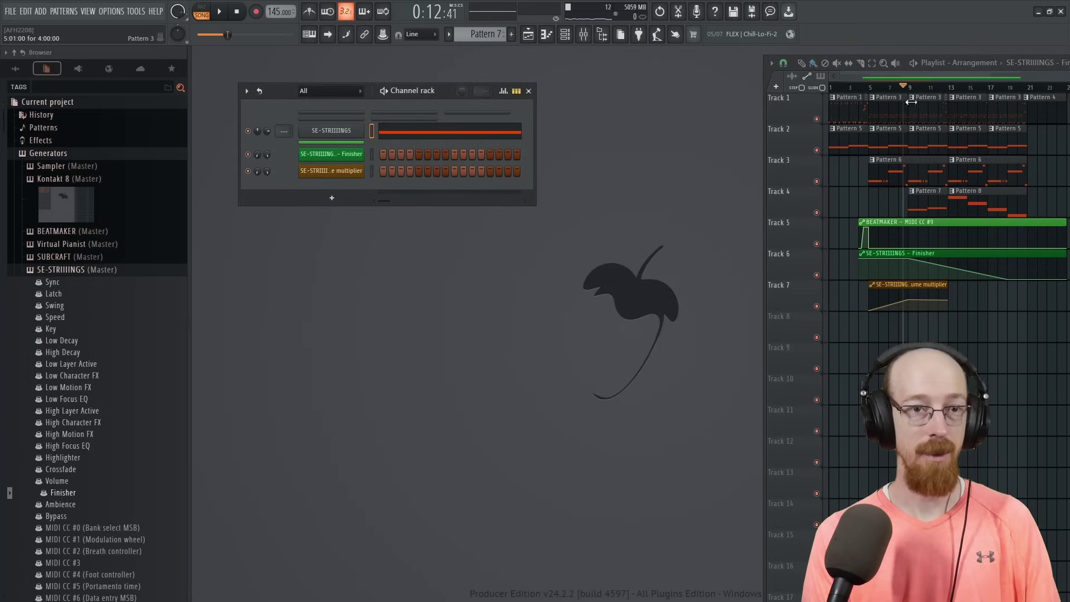
pyautogui.click(883, 113)
# Open Beatmaker Chrome, let the song play to about bar 22, pause, and zoom out the playlist.
pyautogui.click(326, 122)
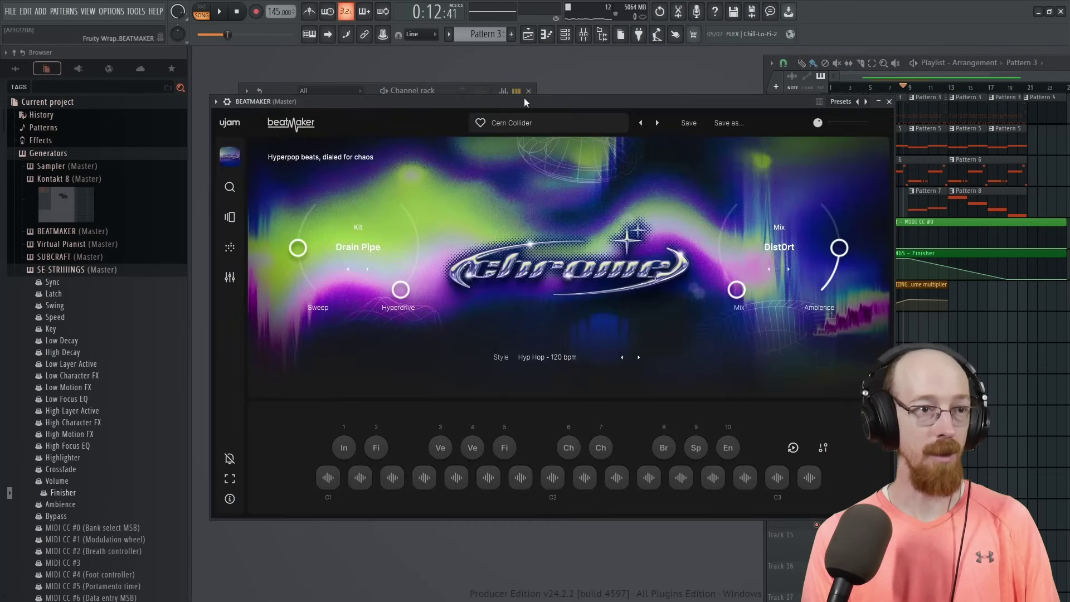
pyautogui.moveTo(525, 98); pyautogui.dragTo(528, 94)
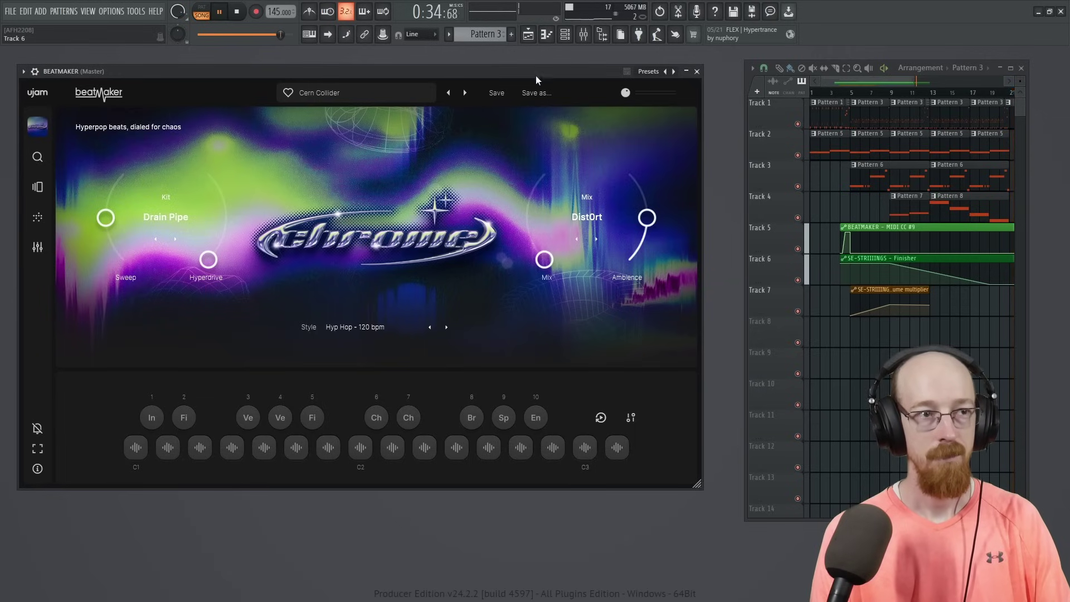
pyautogui.click(230, 17)
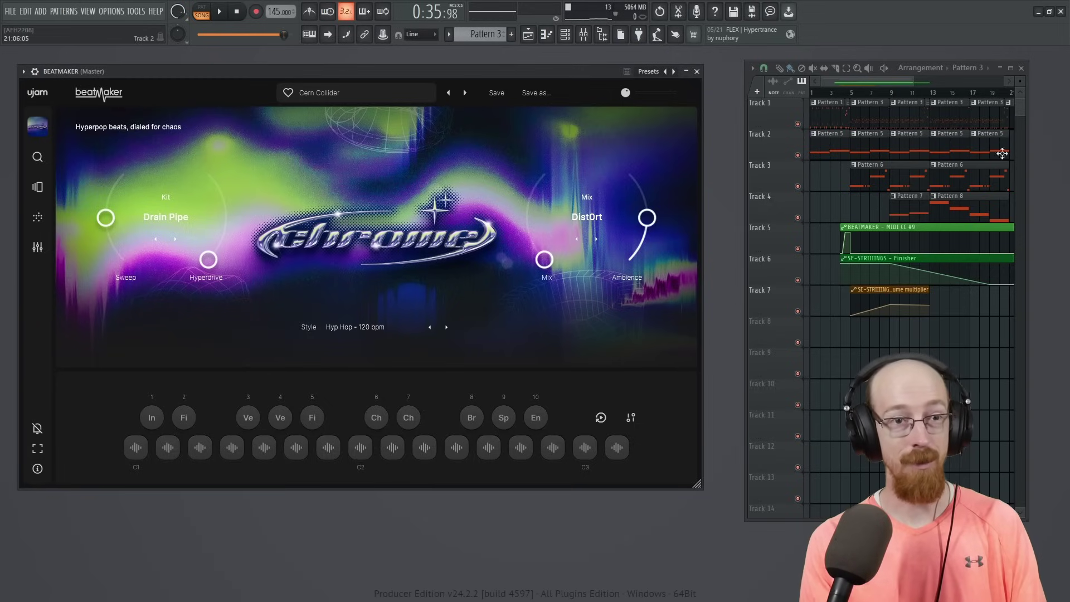
pyautogui.scroll(-1, 829, 108)
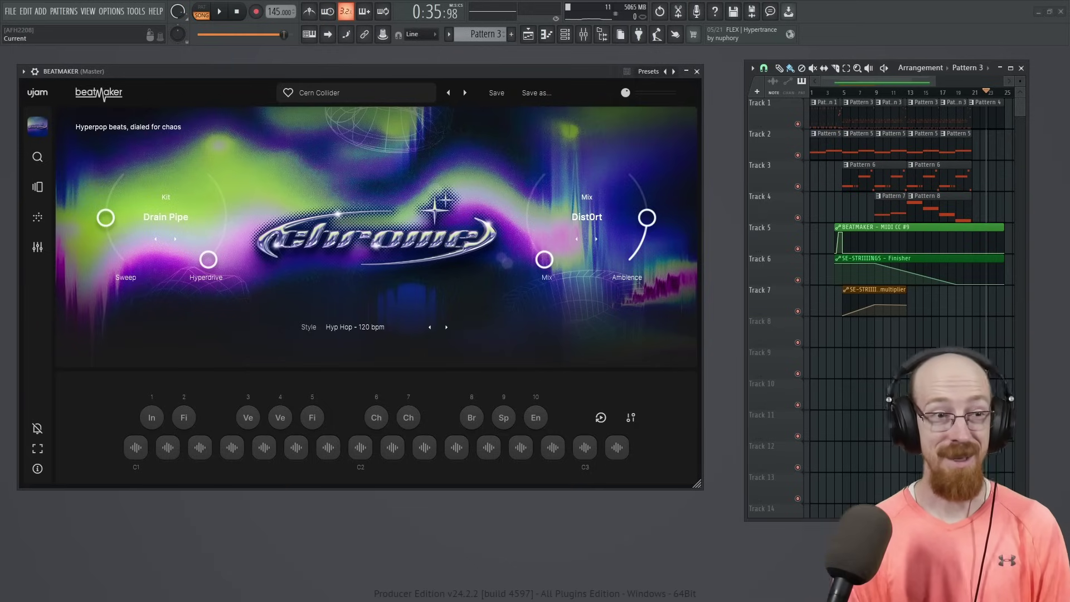